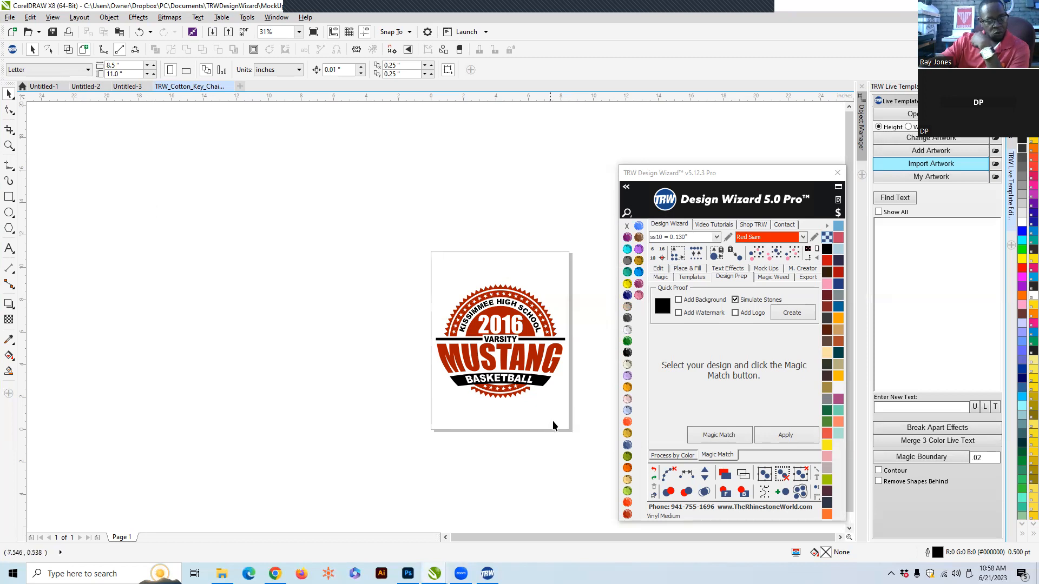
- Select the whole badge design and list its editable text items with Find Text
scroll(544, 423, up, 3)
scroll(454, 419, down, 3)
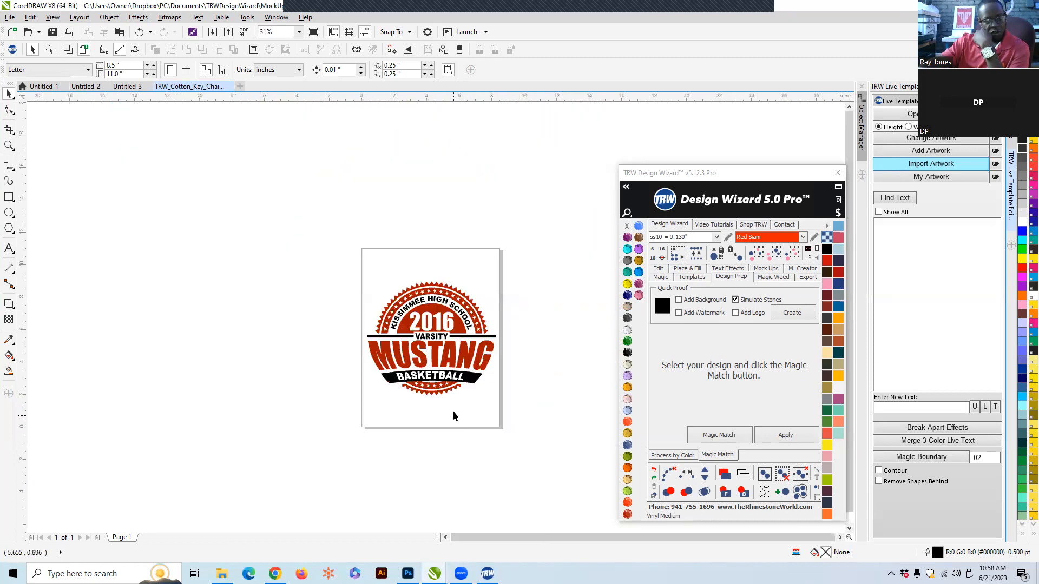
scroll(446, 487, up, 2)
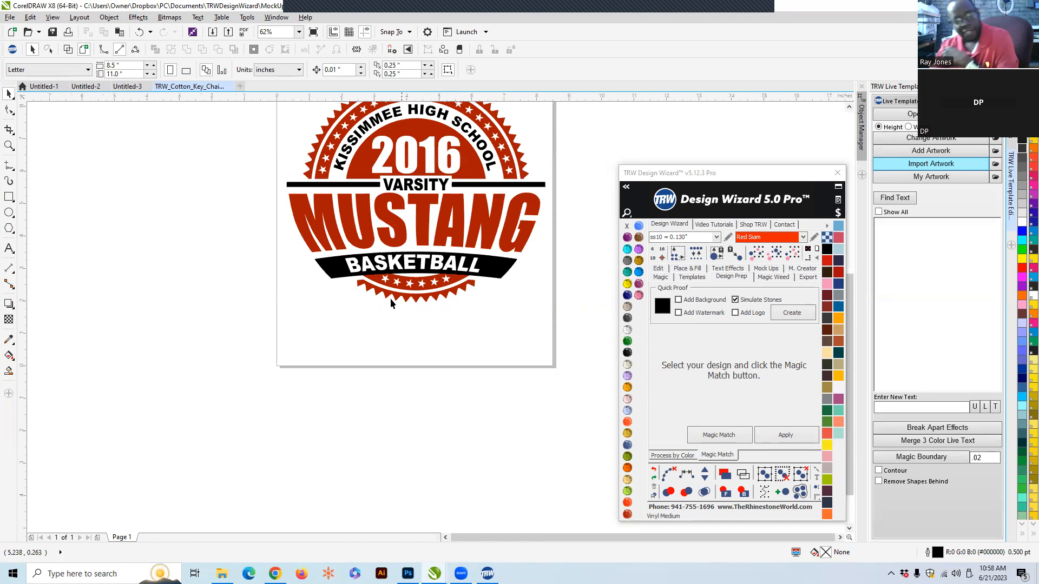
drag(586, 340, 135, 180)
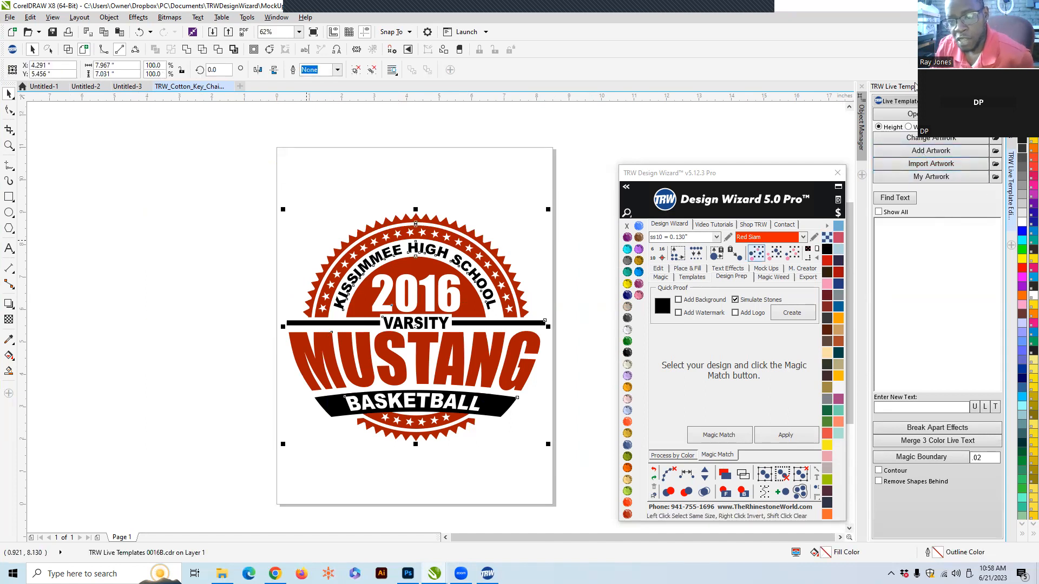
click(900, 199)
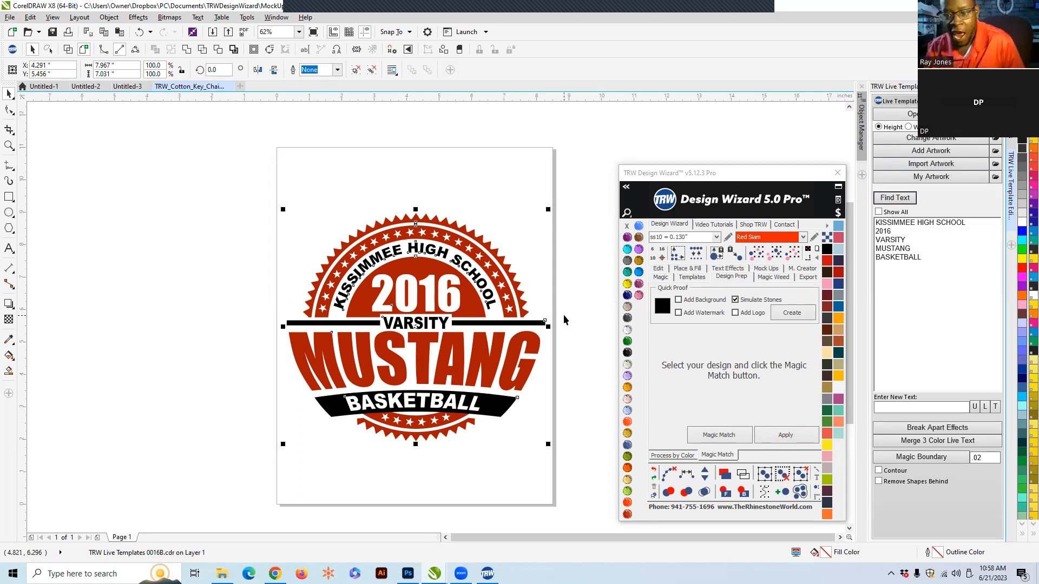
- Replace the KISSIMMEE HIGH SCHOOL line with the text "kingsbury high school"
click(920, 224)
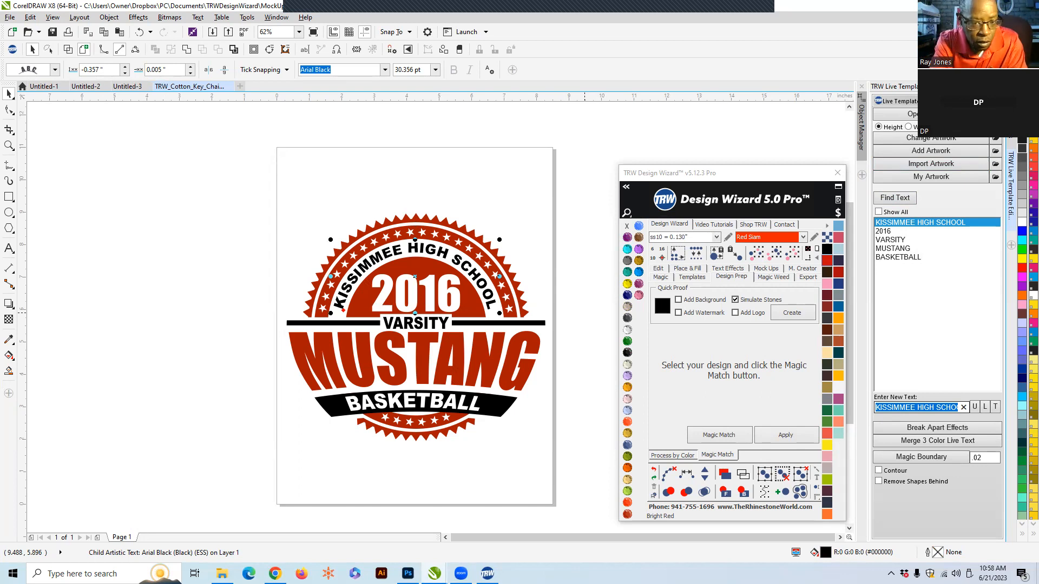
text(king)
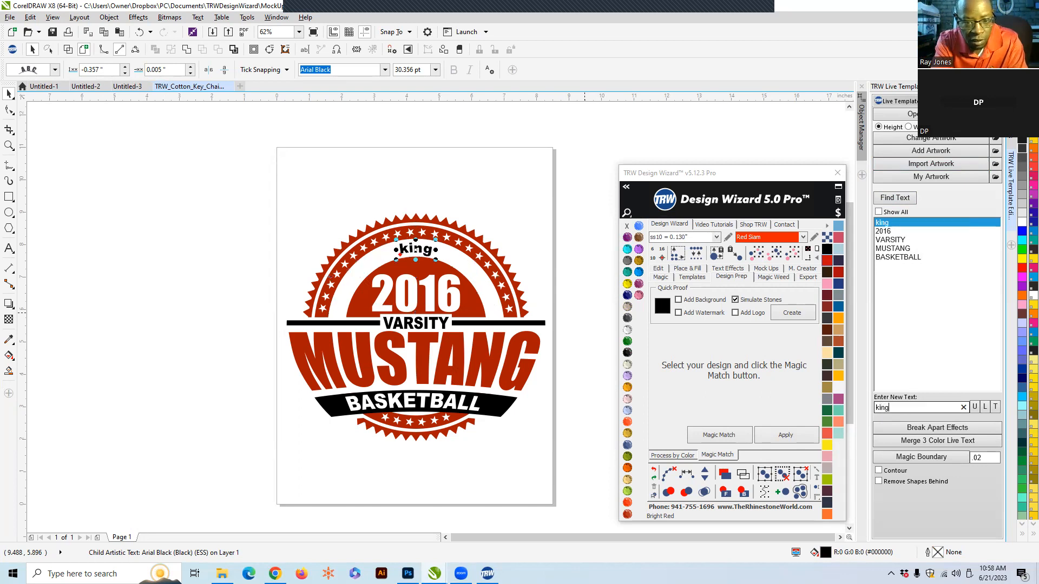
text(s)
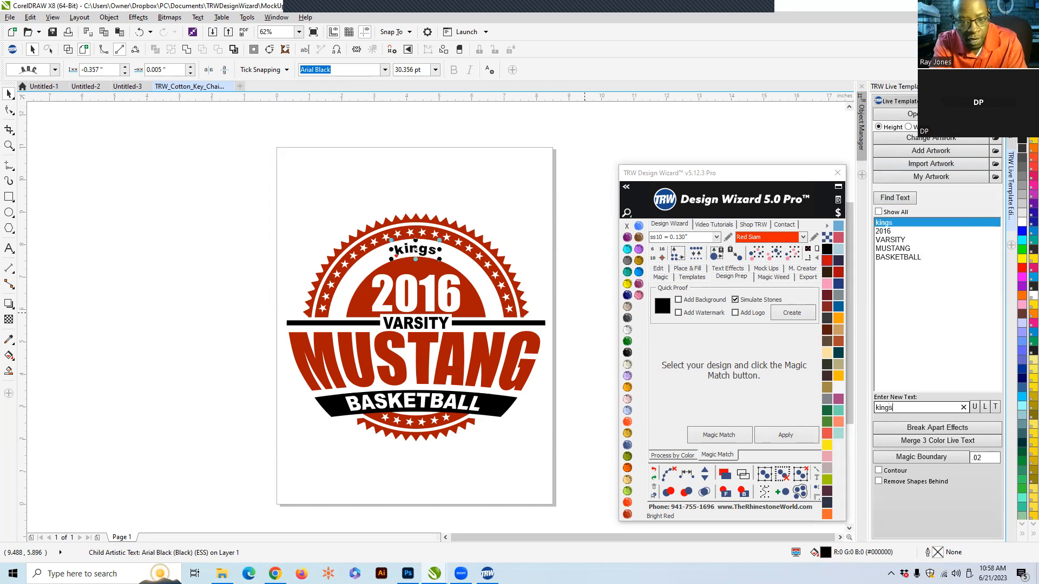
text(bury)
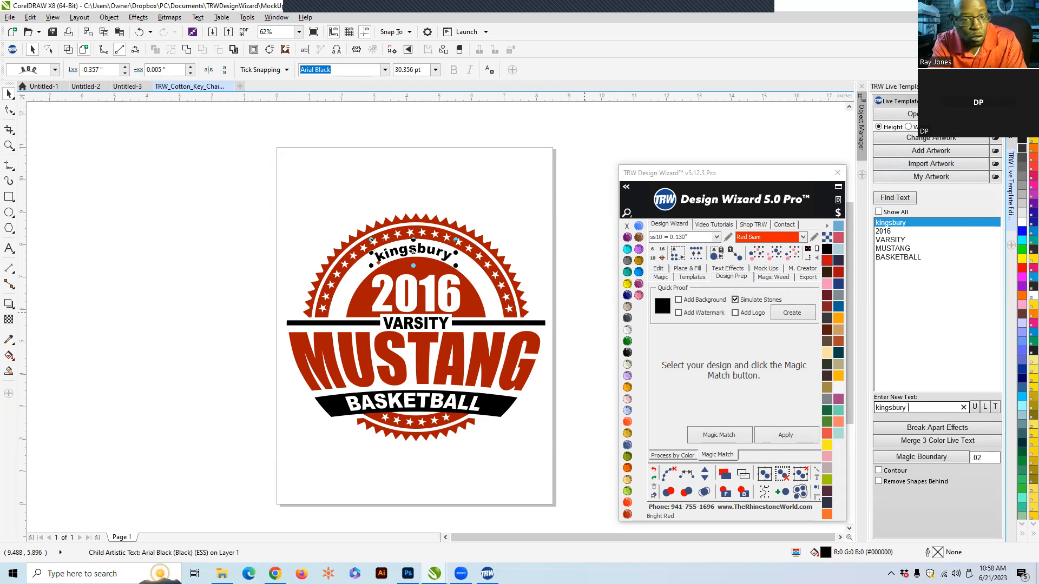
text( high)
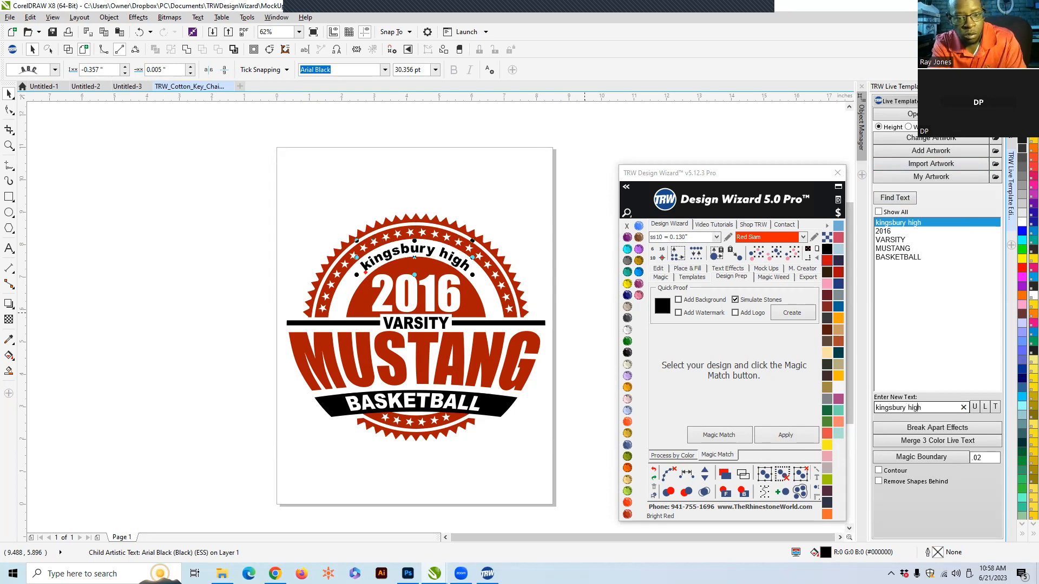
text( school)
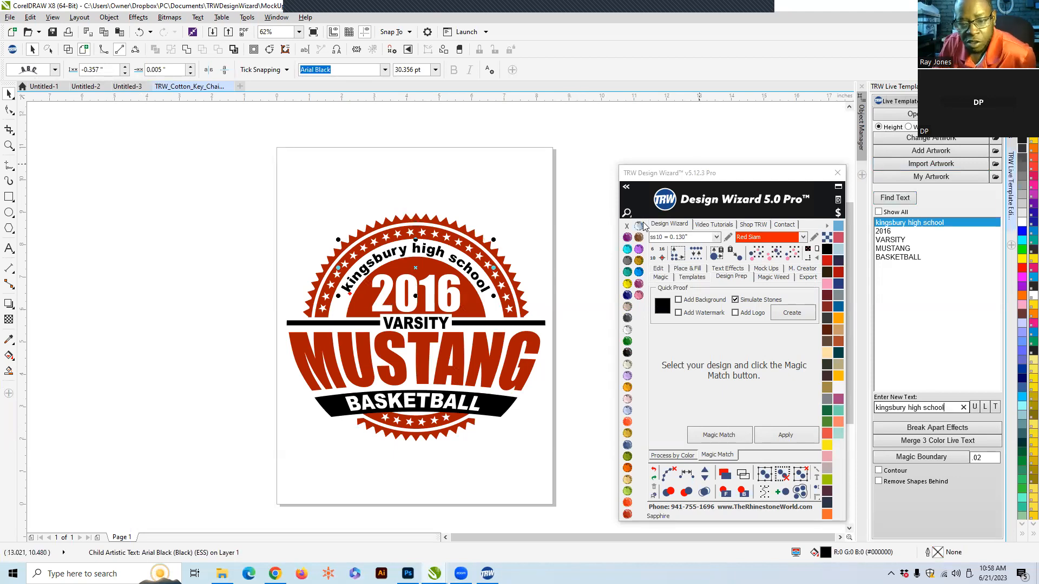
- Open the font tools and convert the school name to upper case
click(626, 189)
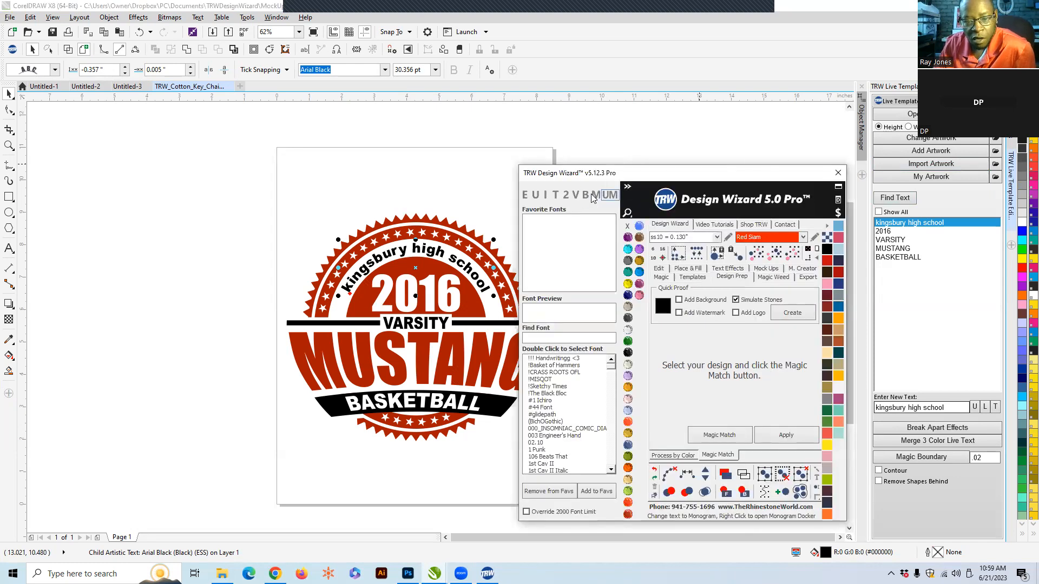
click(534, 195)
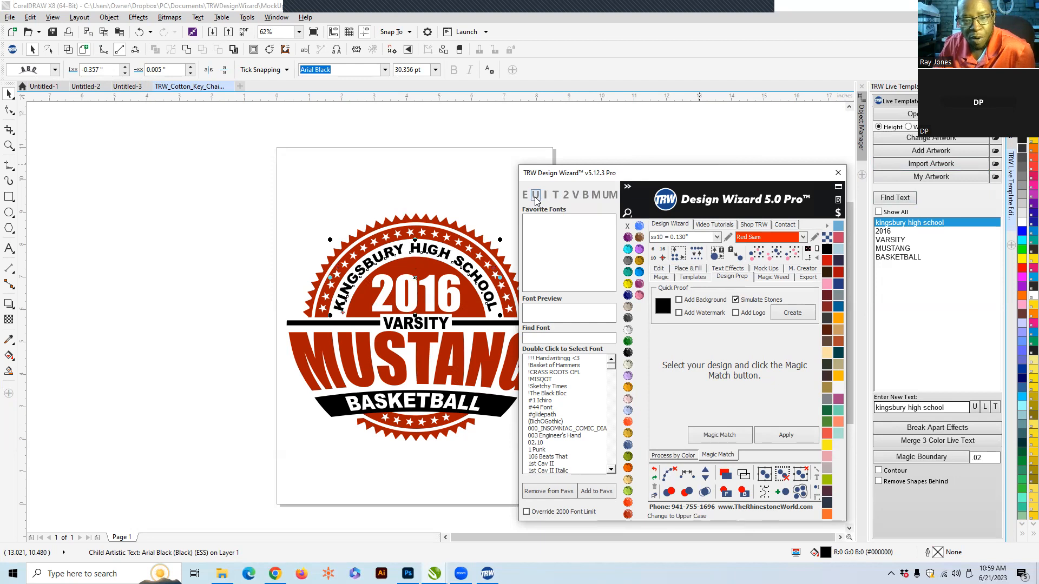
click(387, 161)
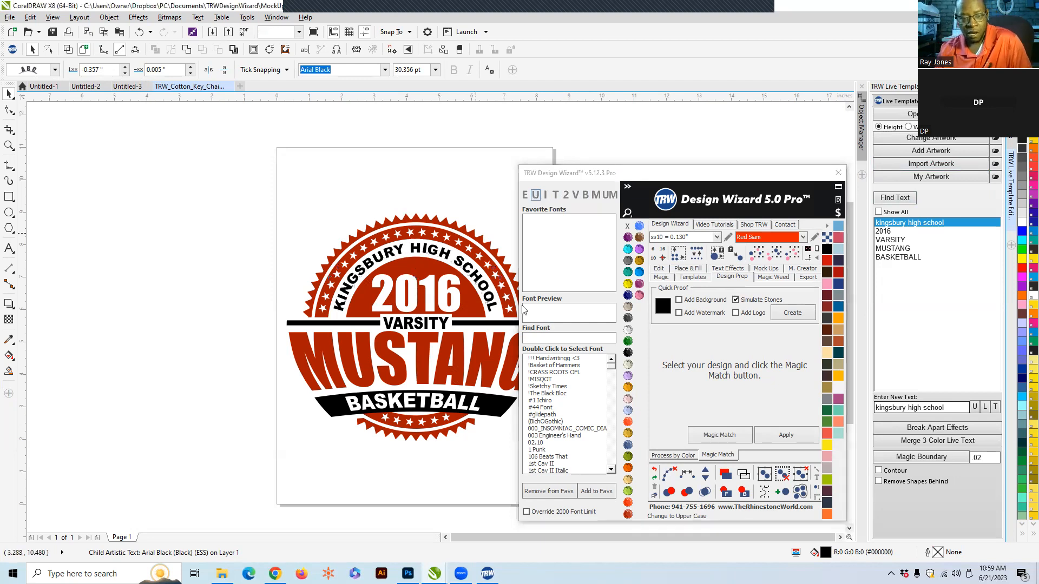
- Change the year text from the list to 2023
scroll(444, 381, up, 1)
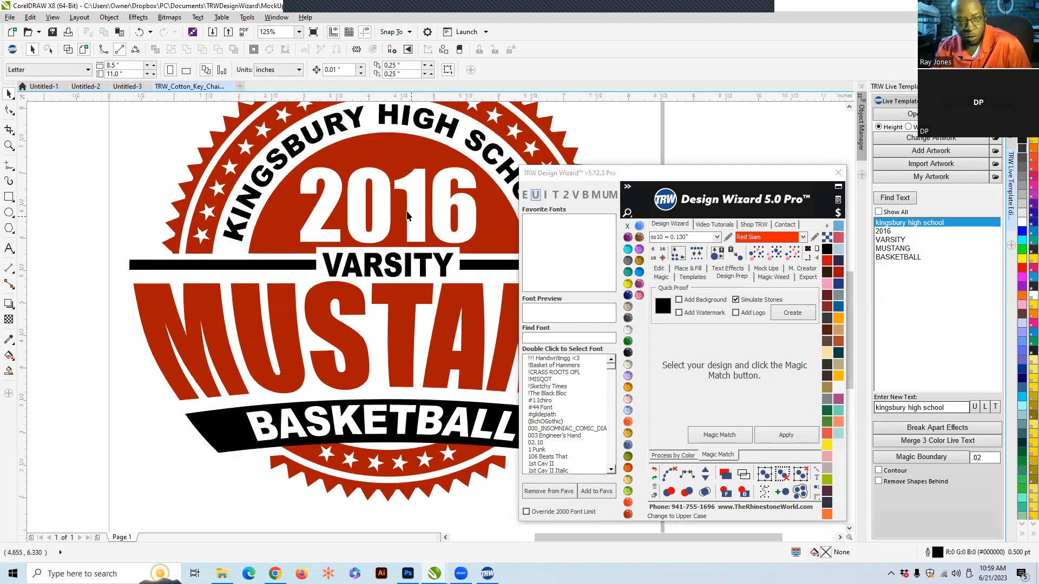
click(887, 231)
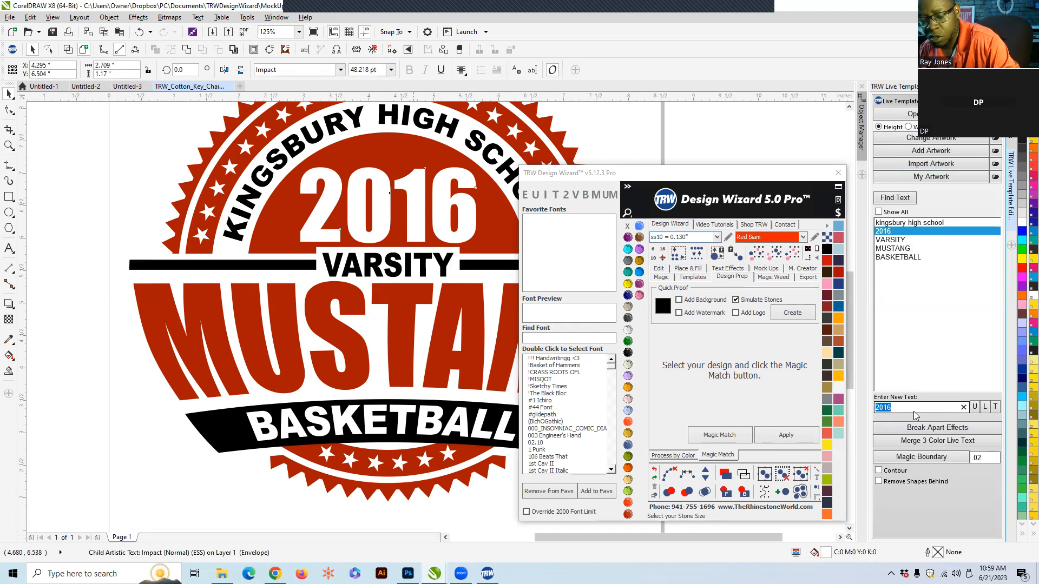
text(2023)
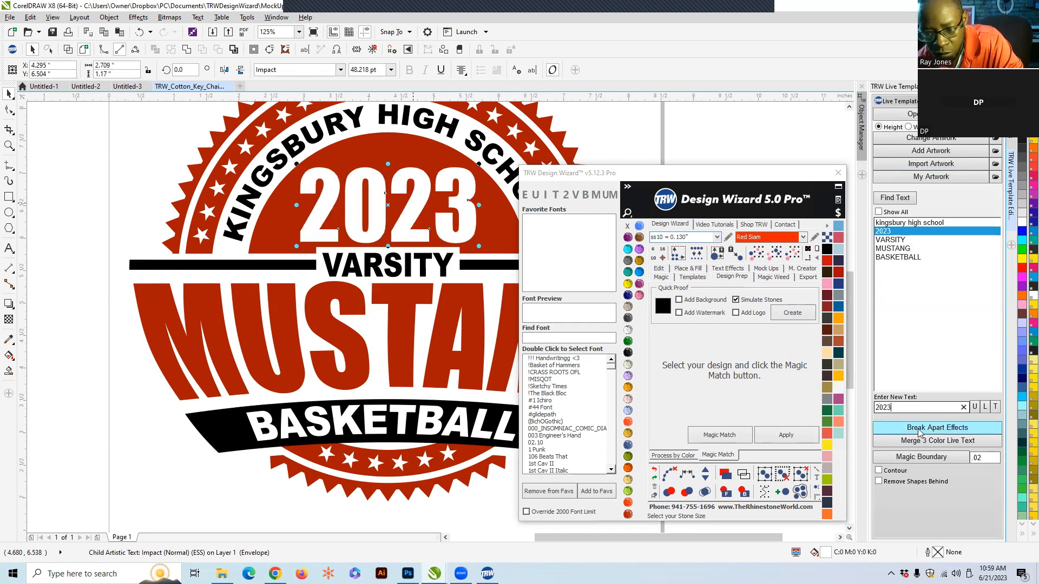
- Replace the MUSTANG text with "falcons" and convert it to upper case
click(408, 273)
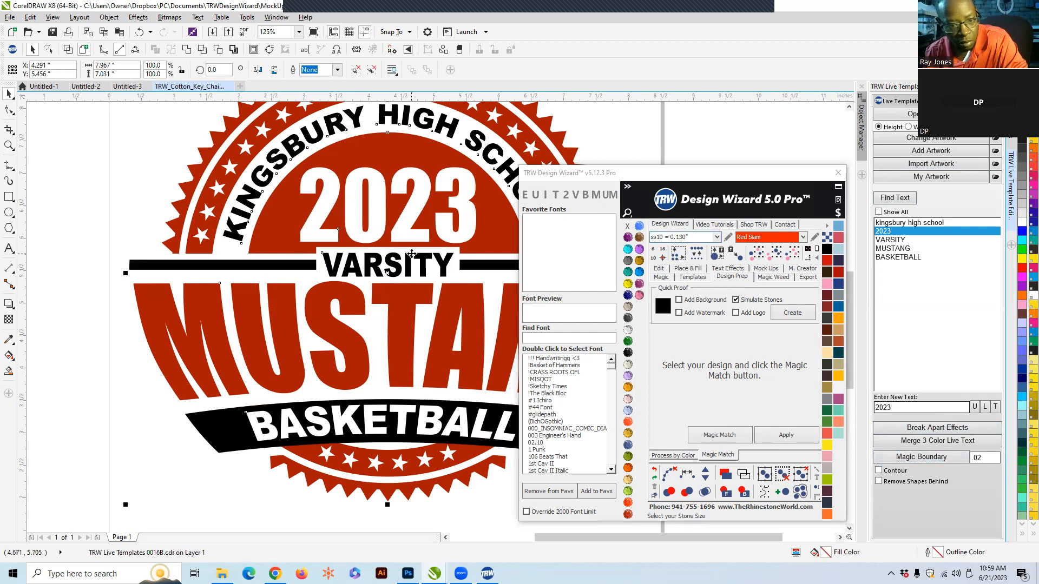
click(894, 241)
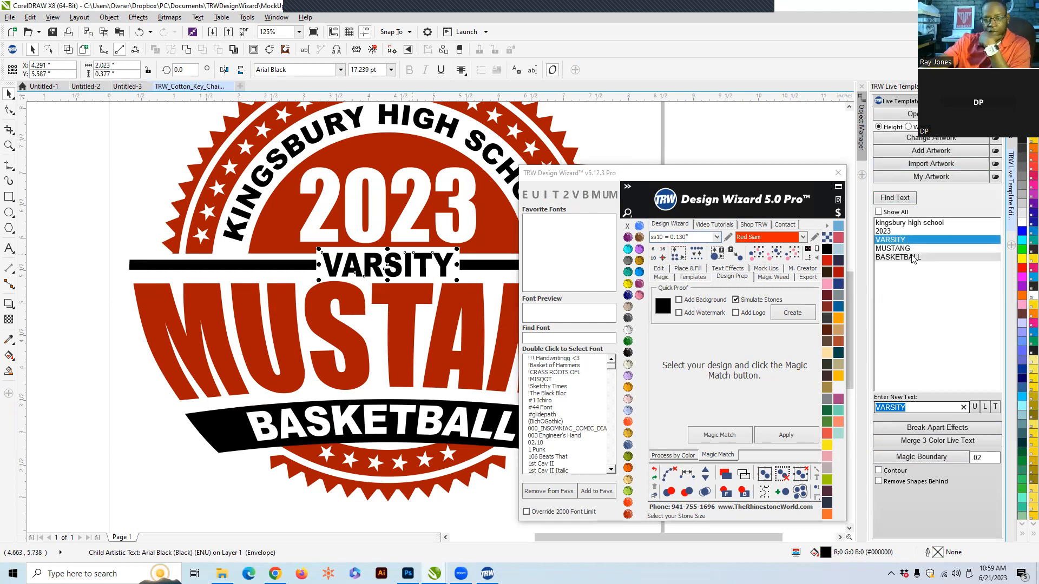
click(913, 248)
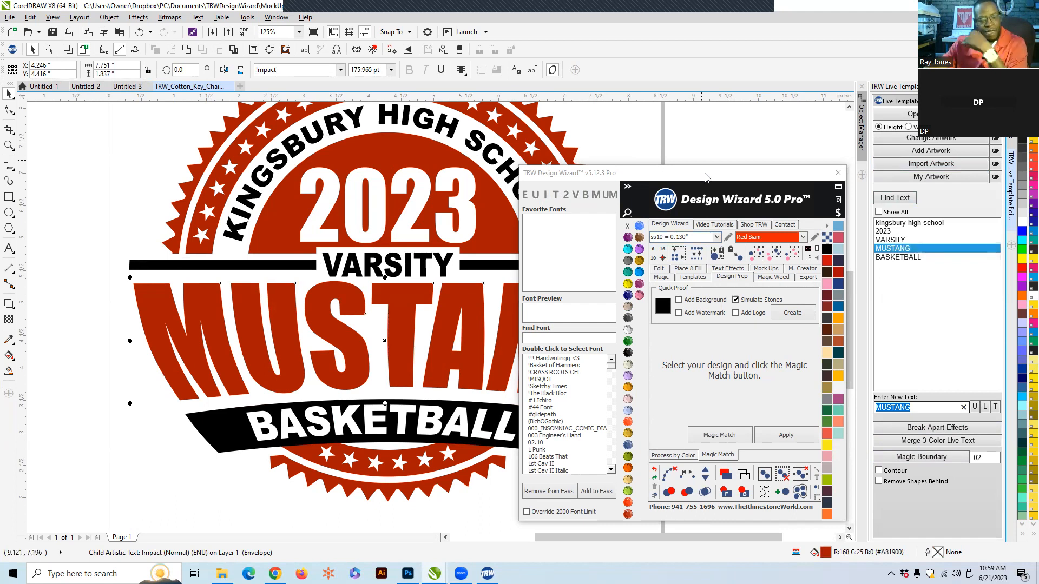
text(fa)
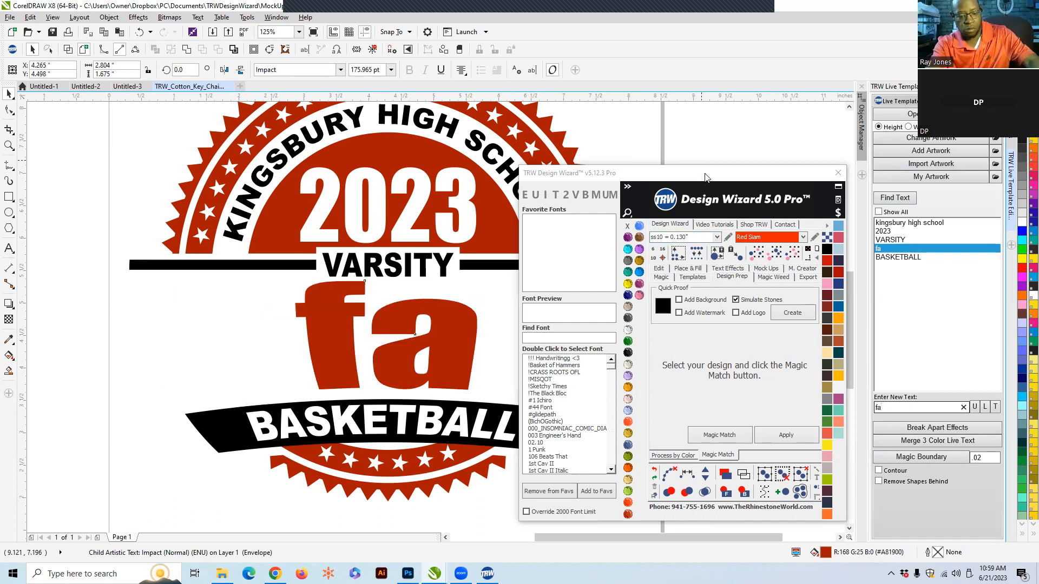
text(lcons)
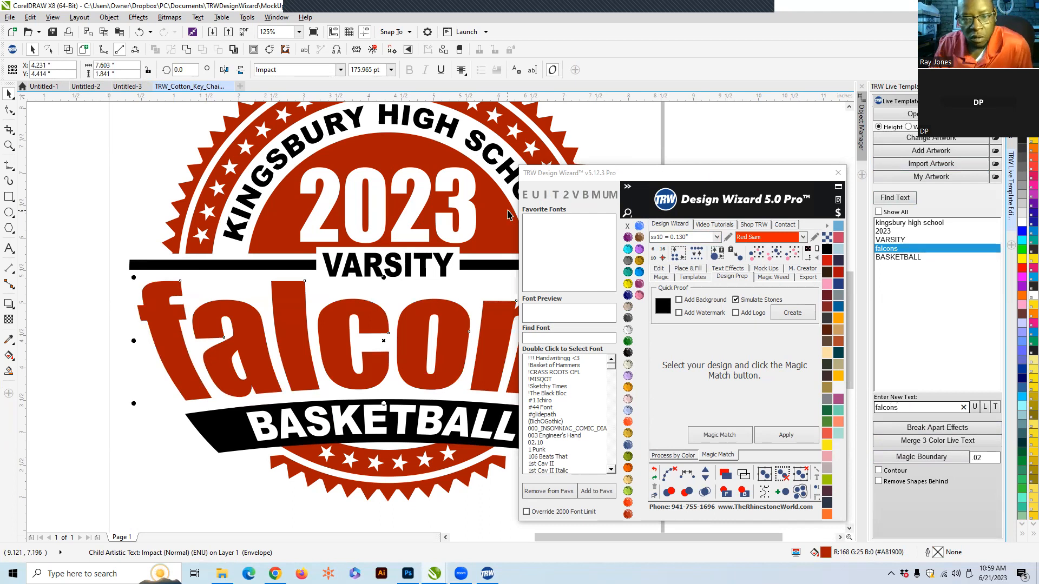
click(536, 195)
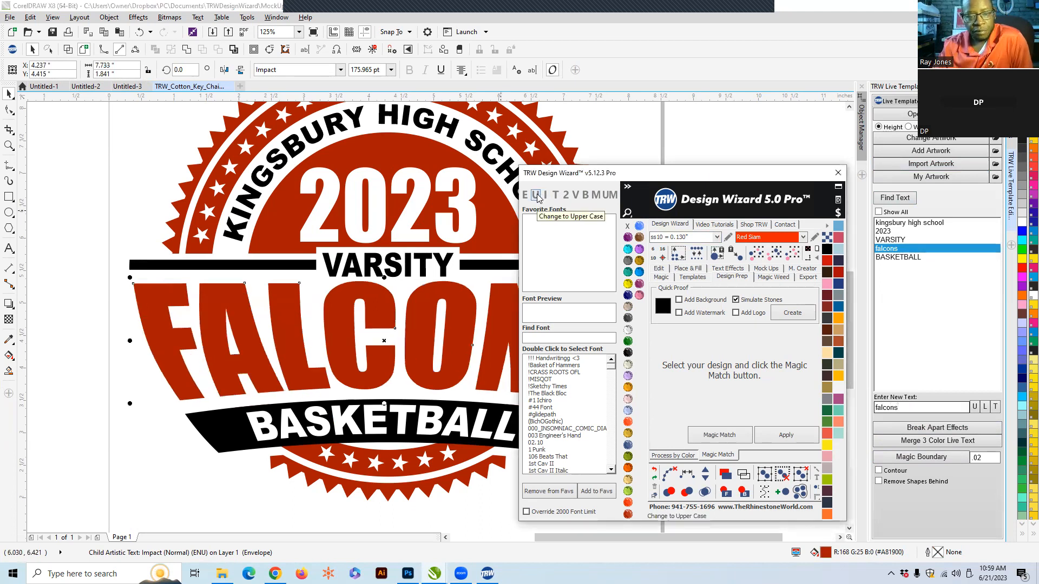
- Move the Design Wizard window aside so the whole badge is visible
scroll(327, 285, down, 4)
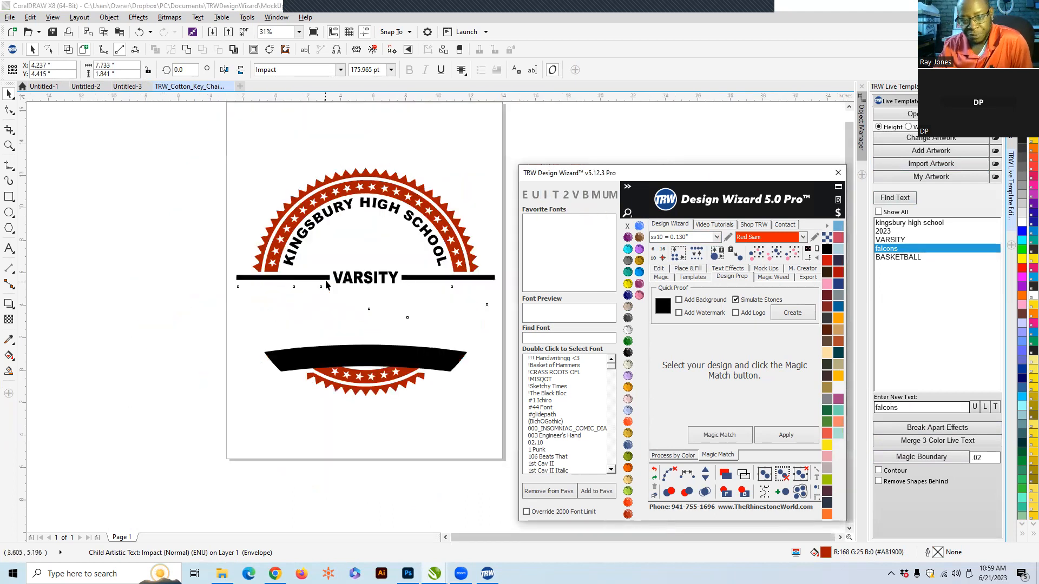
scroll(326, 285, up, 4)
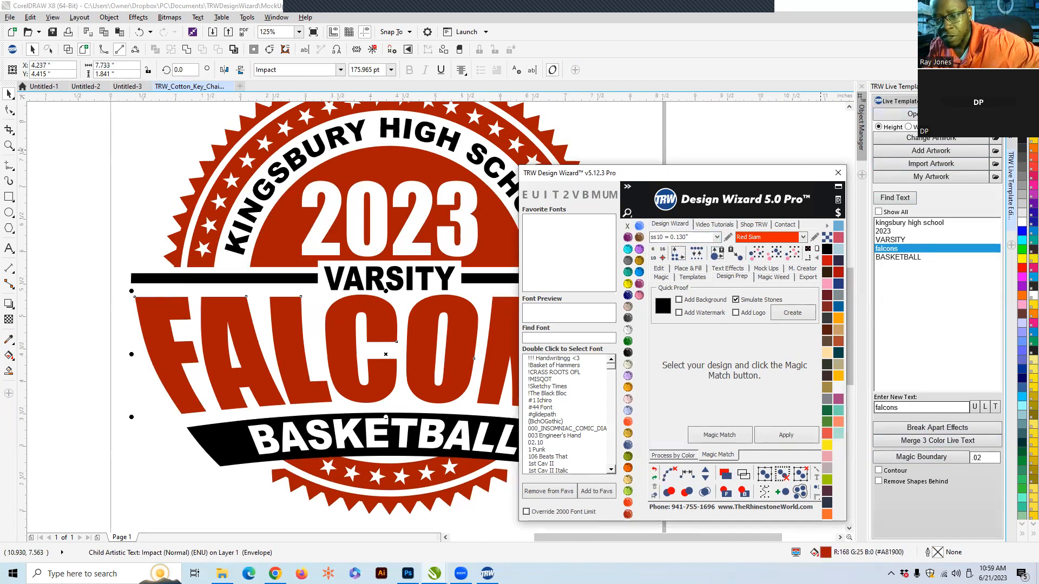
drag(743, 180, 926, 157)
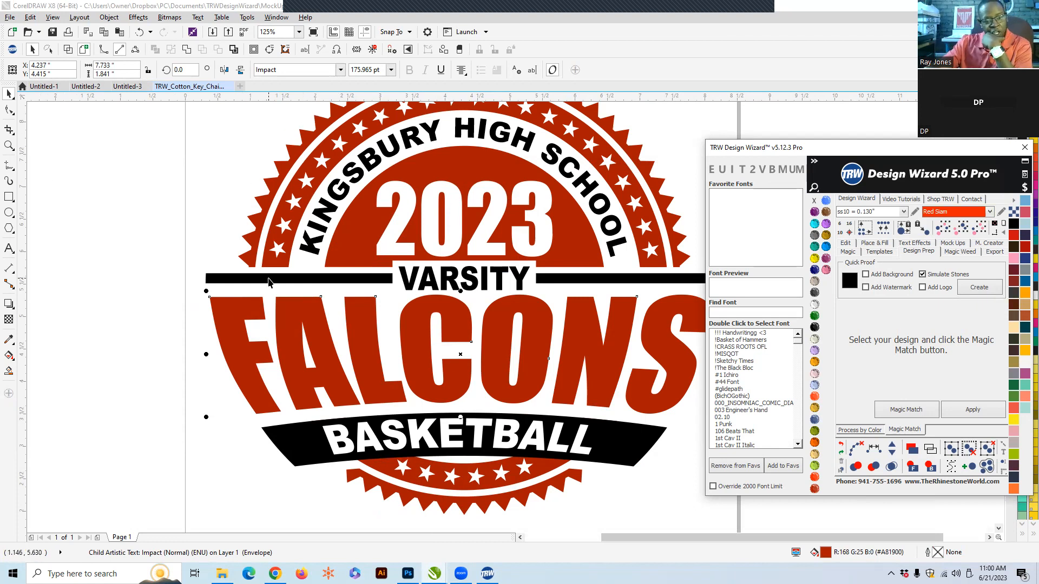
- Try to fill the whole badge light blue, then undo the last process
click(293, 190)
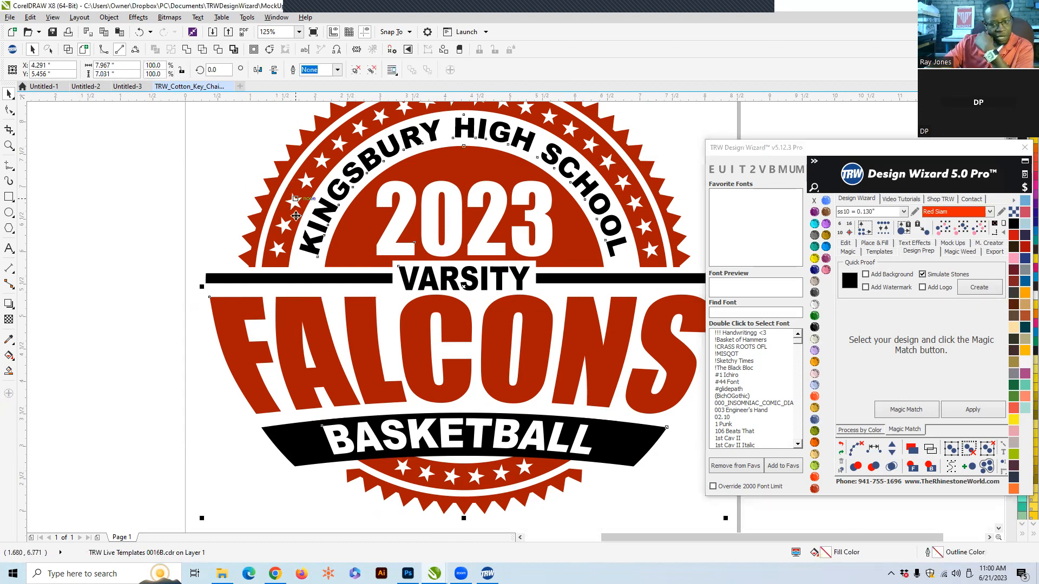
click(1024, 224)
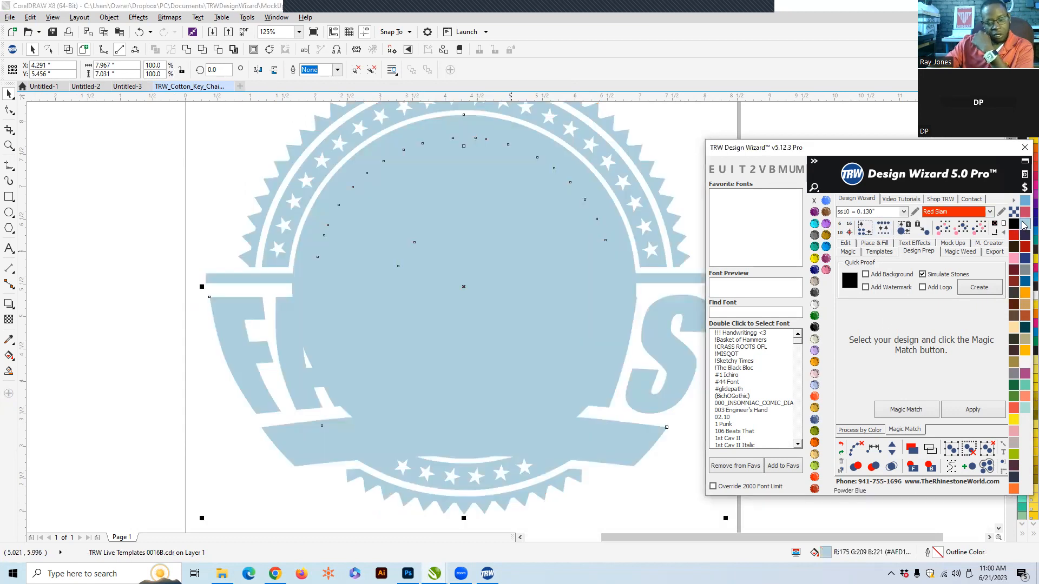
click(840, 447)
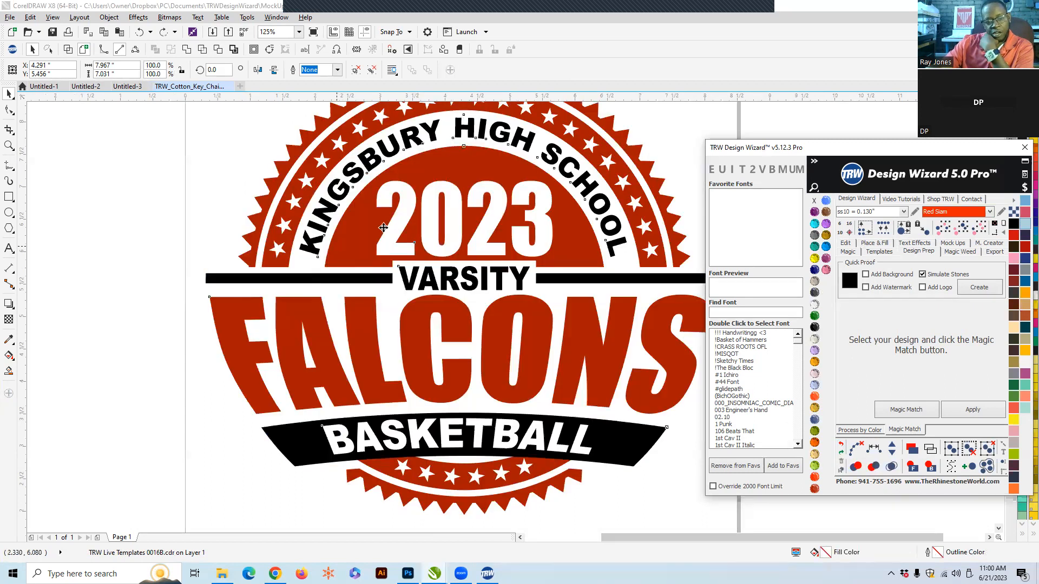
- Ungroup all of the badge's objects and fill the inner star ring light blue
right_click(416, 188)
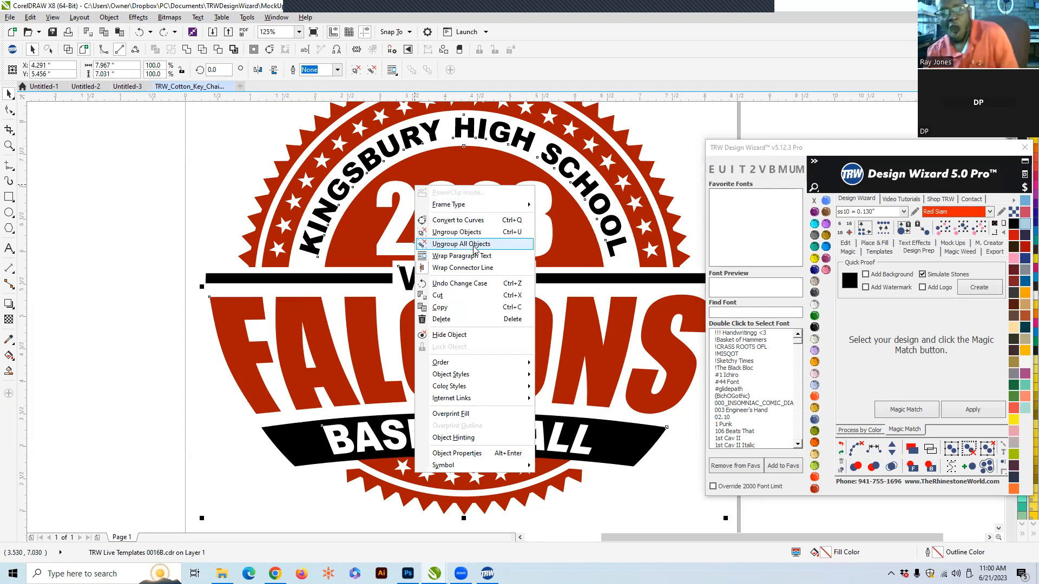
click(498, 252)
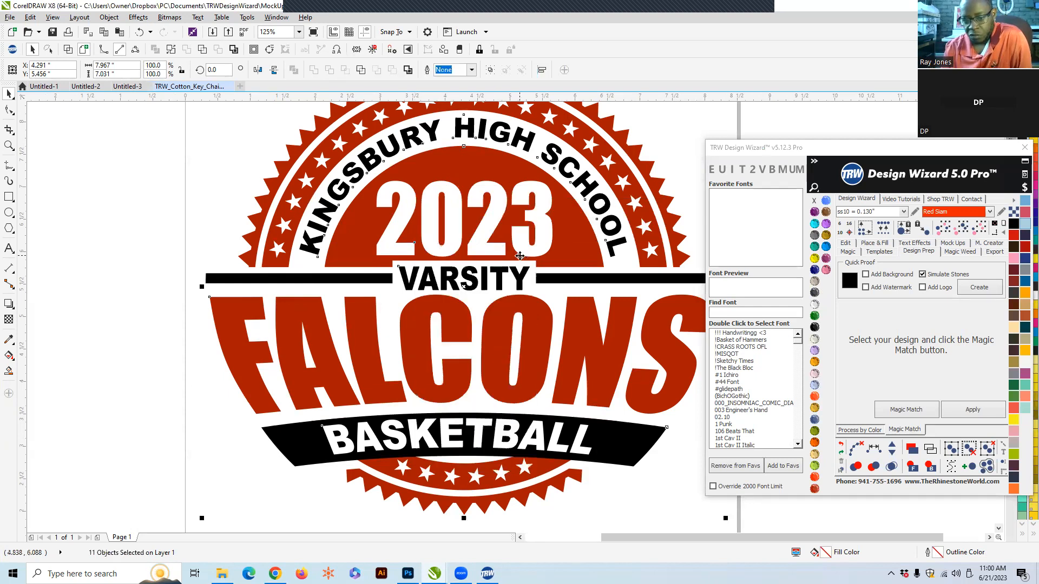
scroll(248, 351, down, 2)
scroll(249, 351, down, 2)
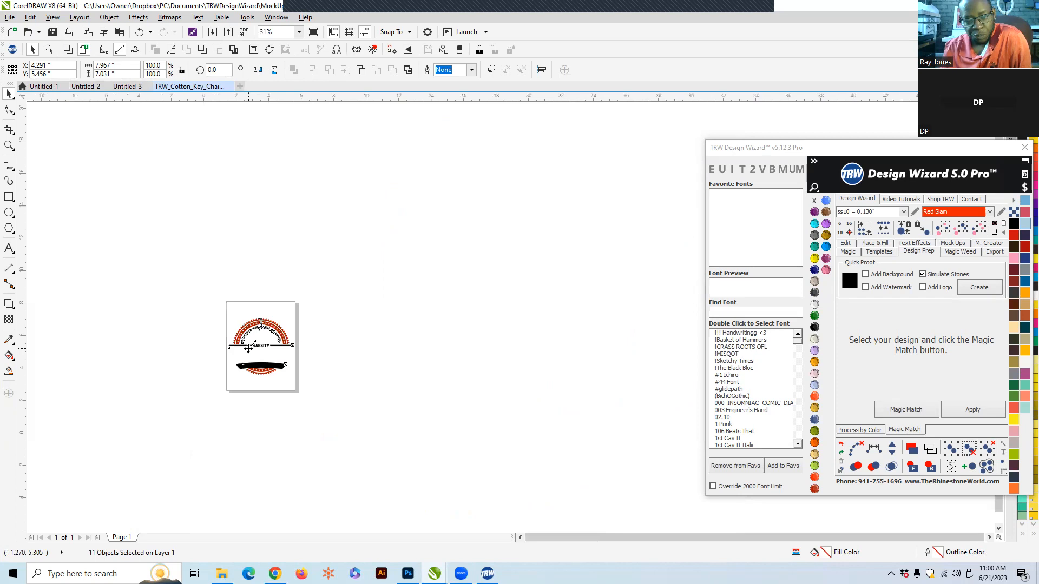
scroll(249, 351, up, 5)
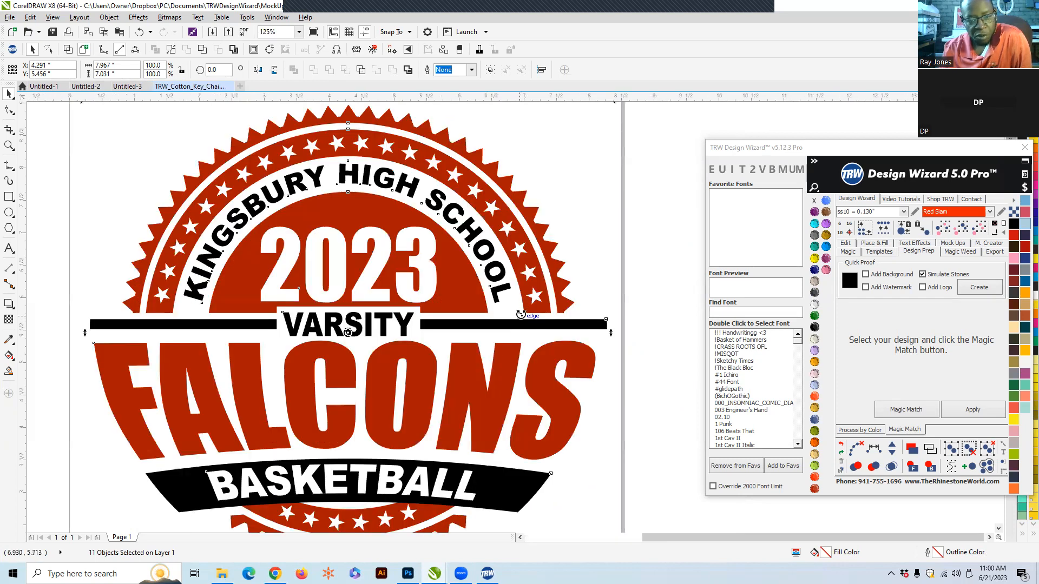
click(651, 190)
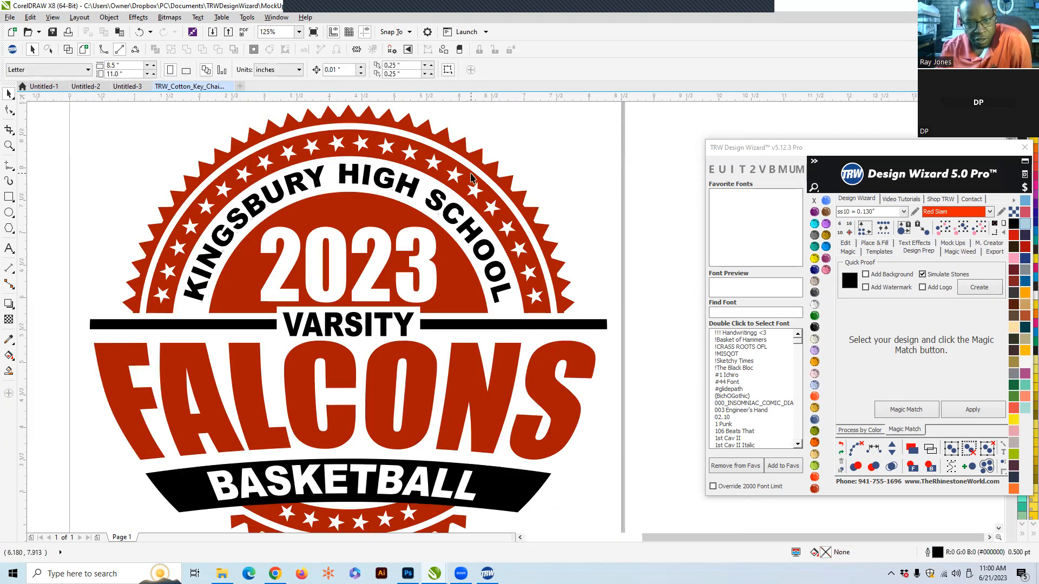
click(422, 152)
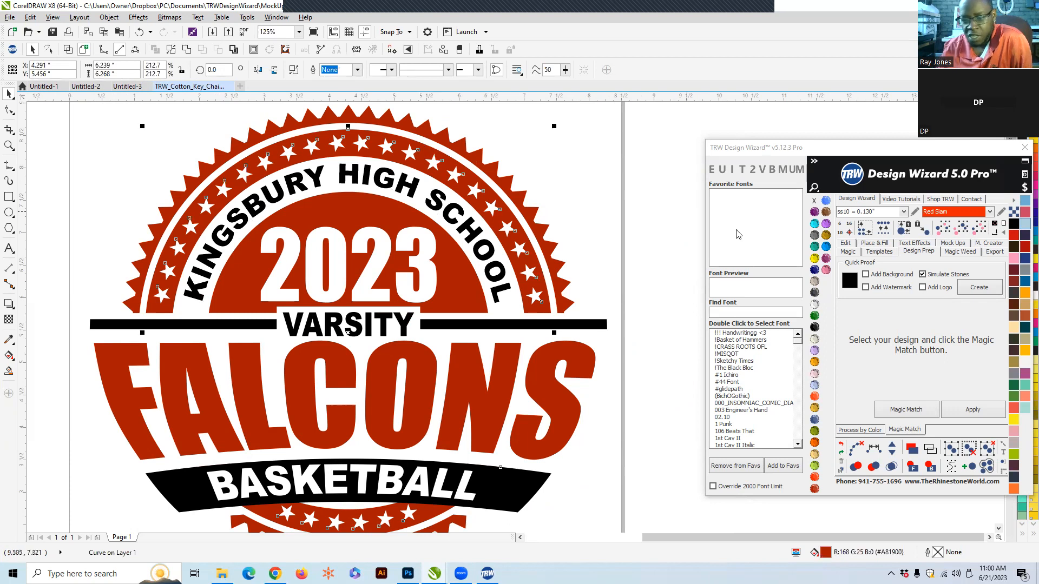
click(1023, 226)
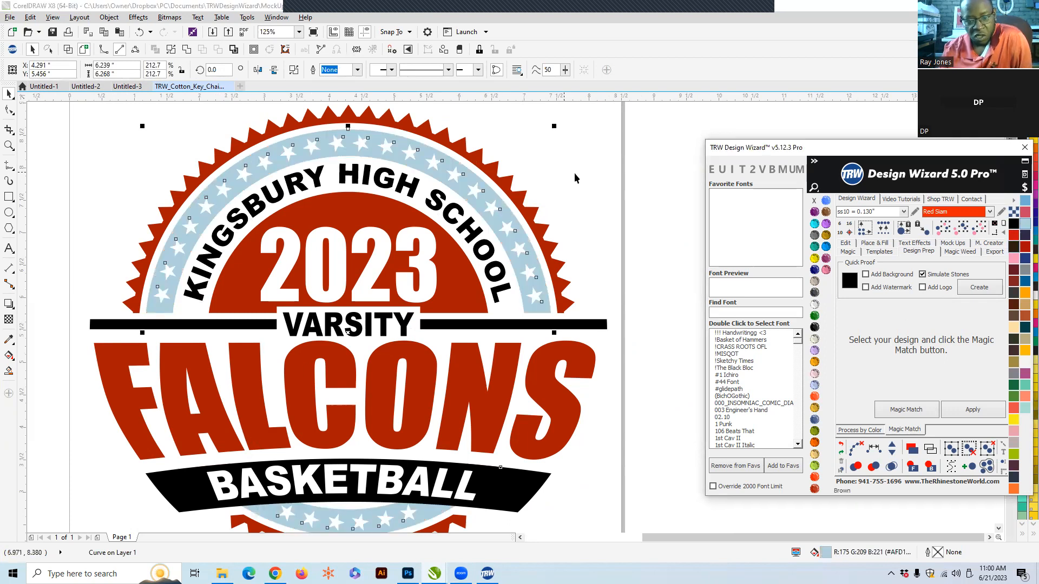
- Fill the outer sawtooth ring of the badge light blue
click(663, 309)
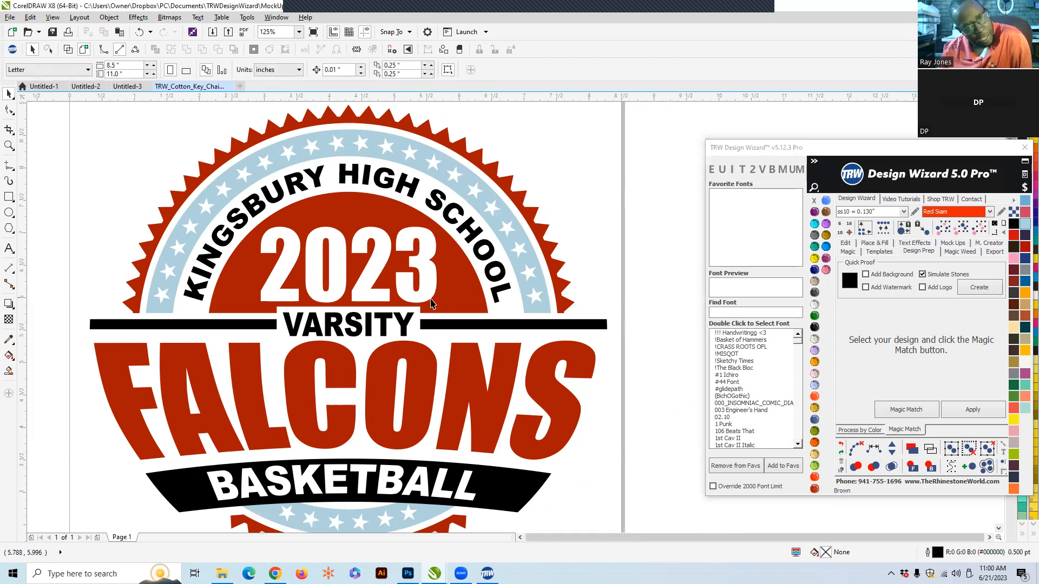
scroll(445, 301, down, 2)
scroll(367, 401, up, 2)
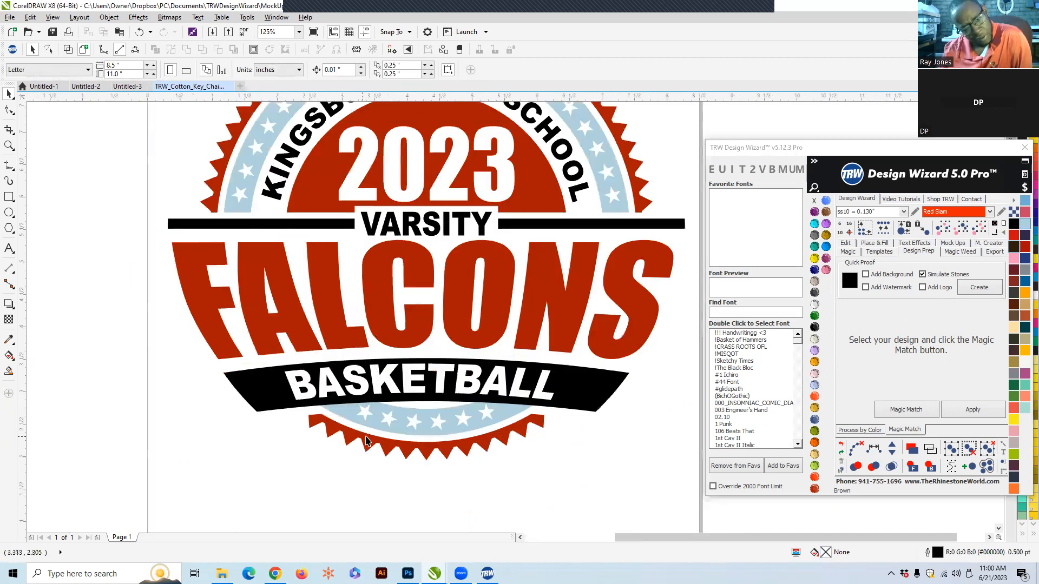
scroll(366, 450, down, 2)
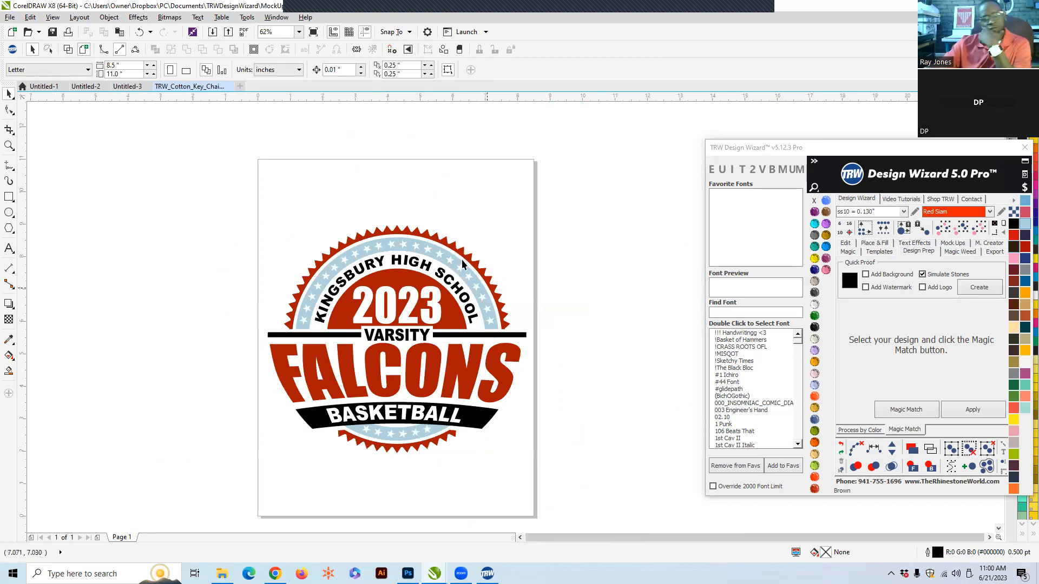
scroll(443, 264, up, 2)
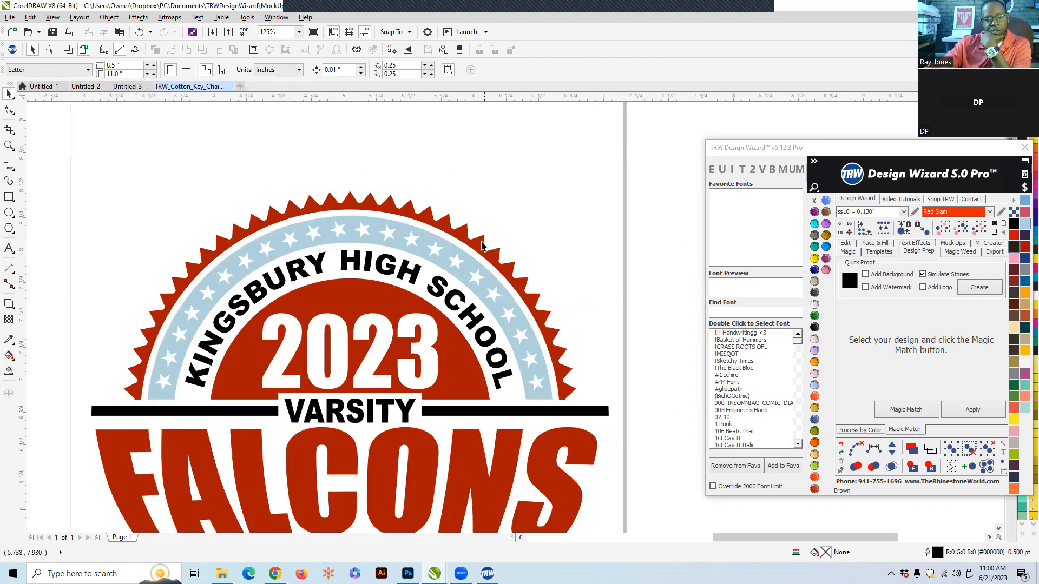
scroll(485, 246, up, 1)
click(490, 229)
click(537, 181)
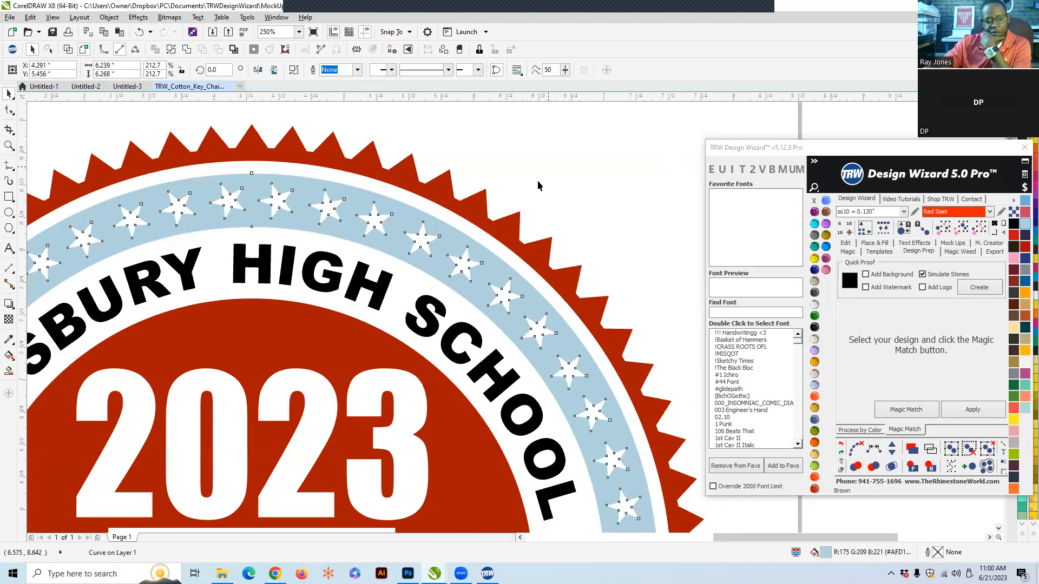
click(508, 231)
click(1024, 224)
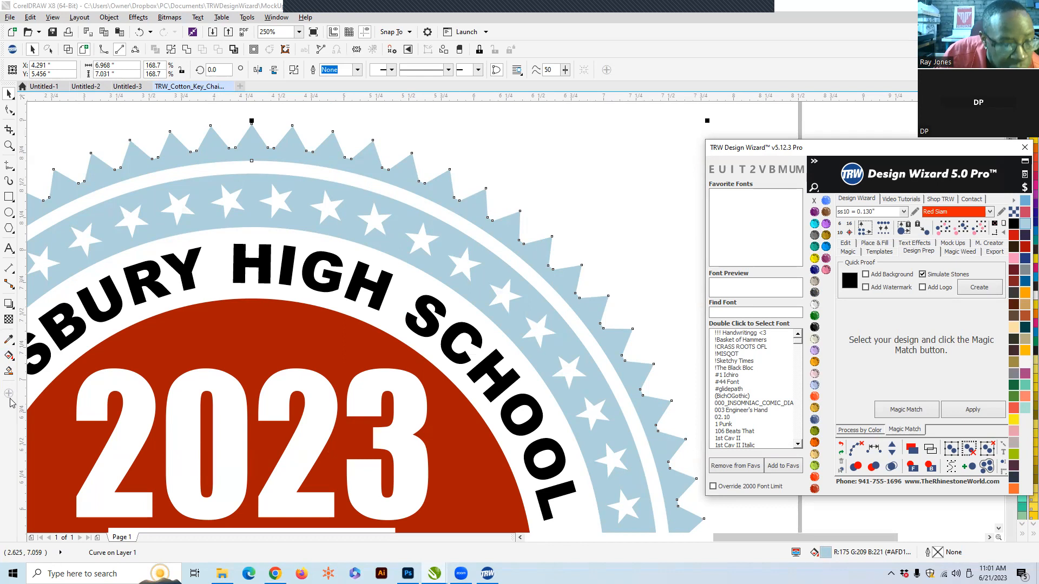
- Sample the red from the badge's centre with the Color Eyedropper and apply it to the outer sawtooth ring
click(8, 339)
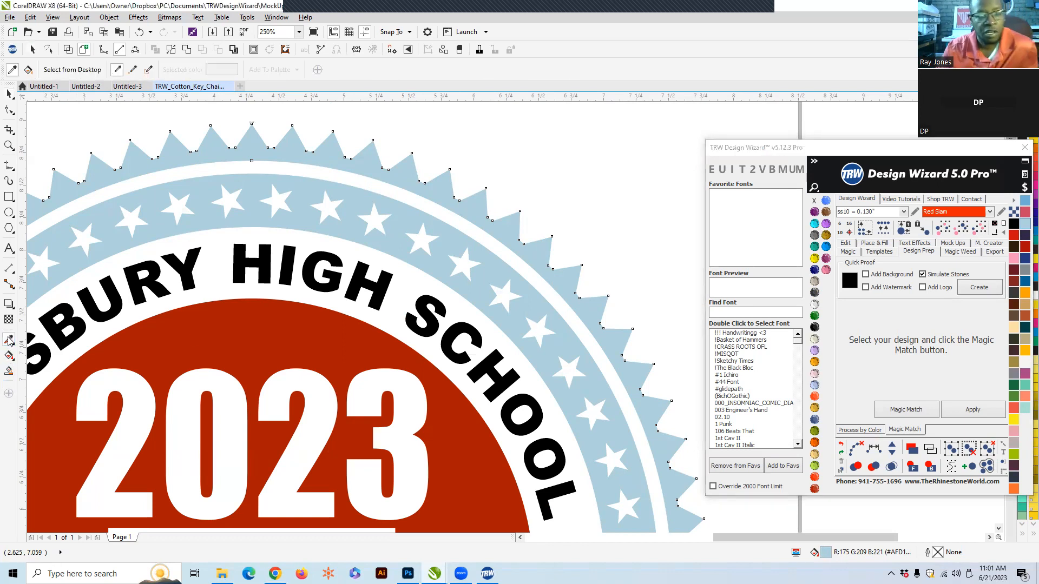
click(307, 328)
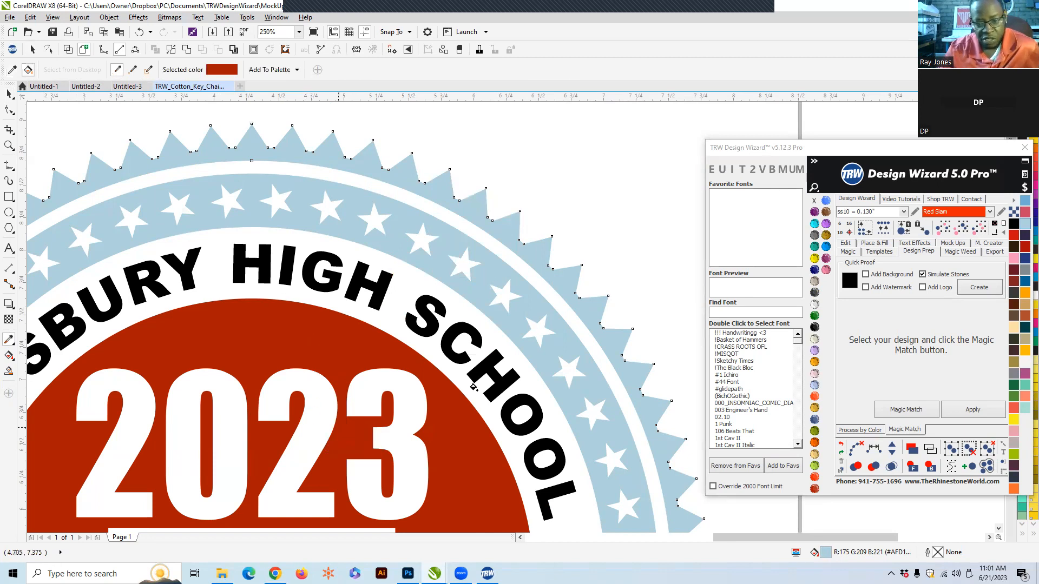
scroll(430, 313, down, 3)
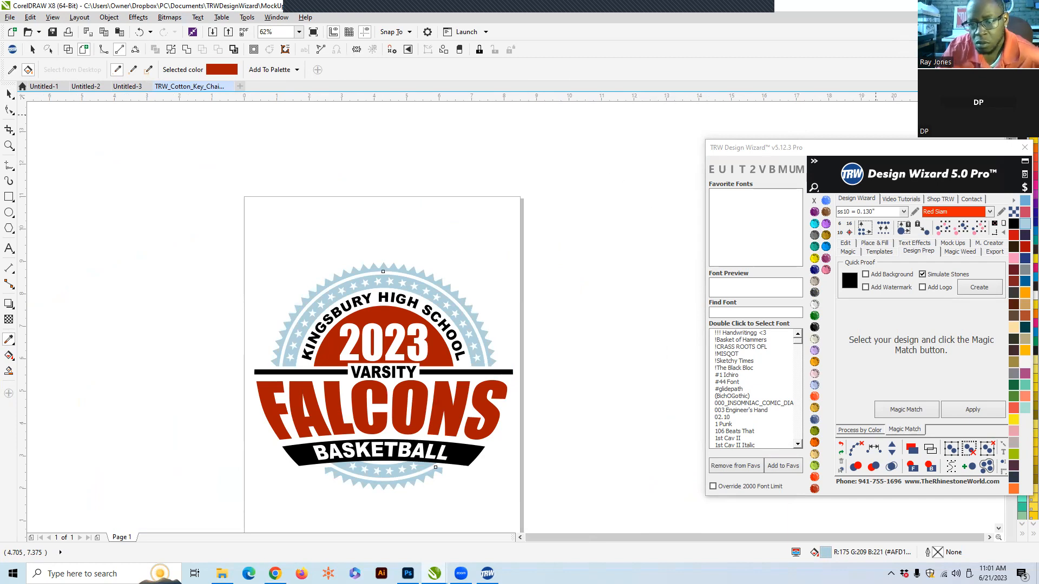
click(1001, 6)
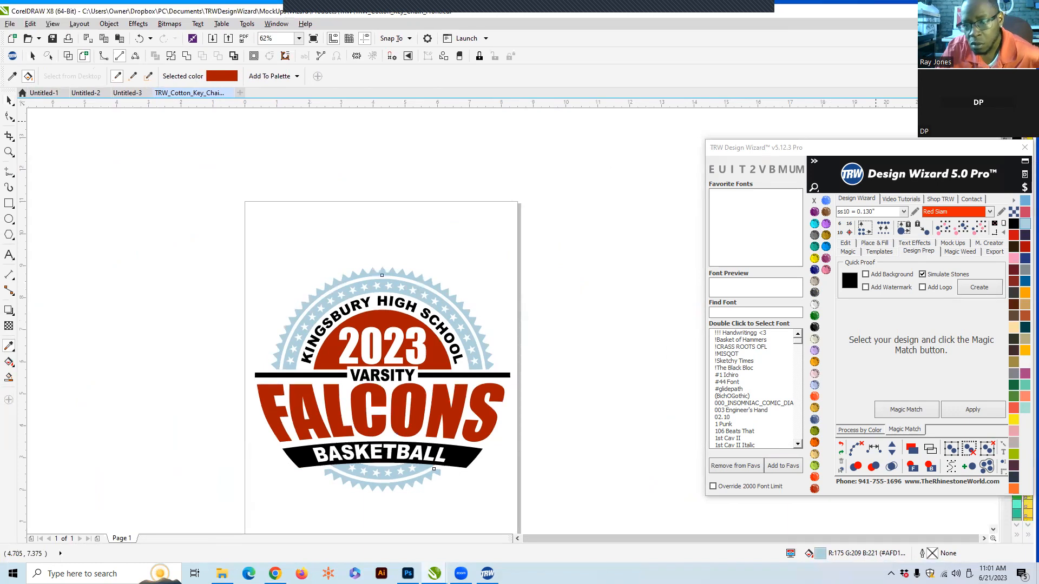
key(super+Up)
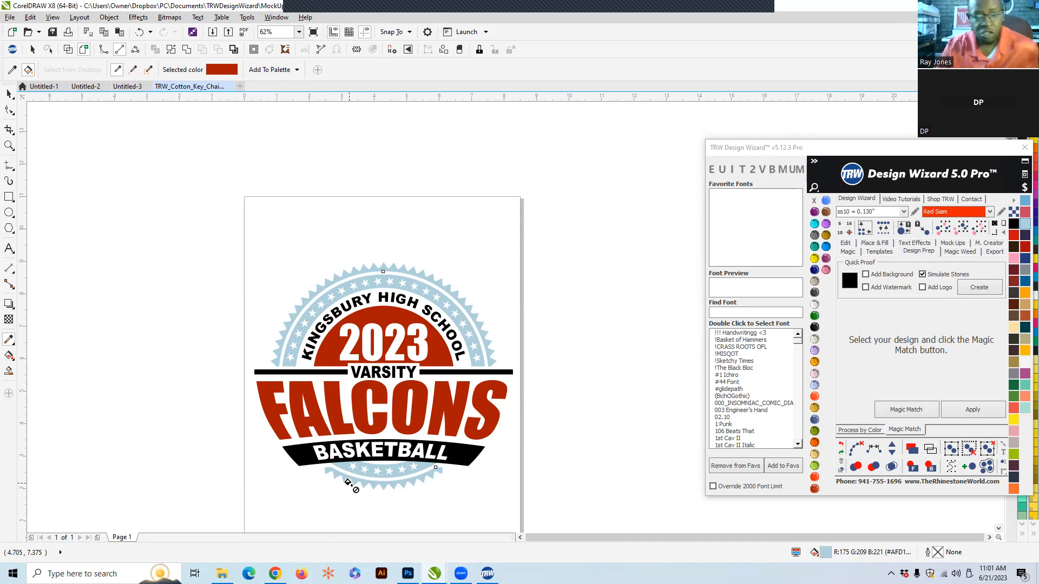
scroll(348, 483, up, 2)
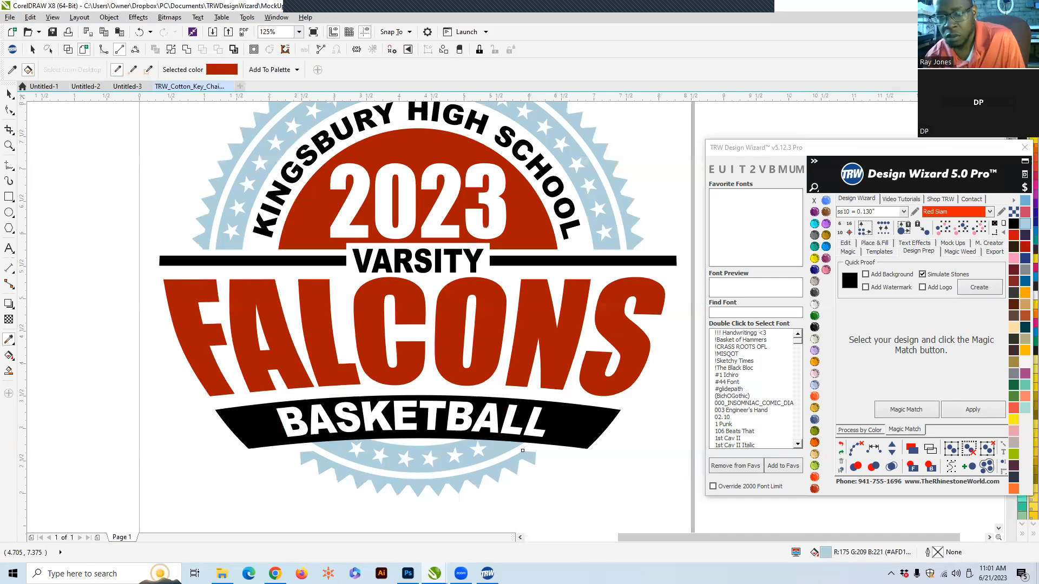
click(1001, 6)
click(997, 10)
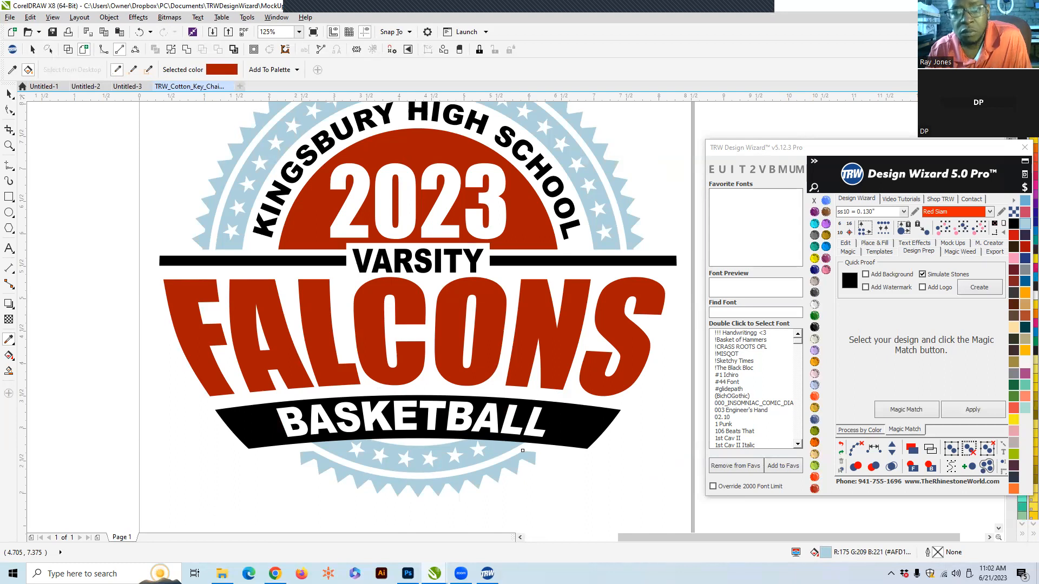
scroll(787, 205, up, 1)
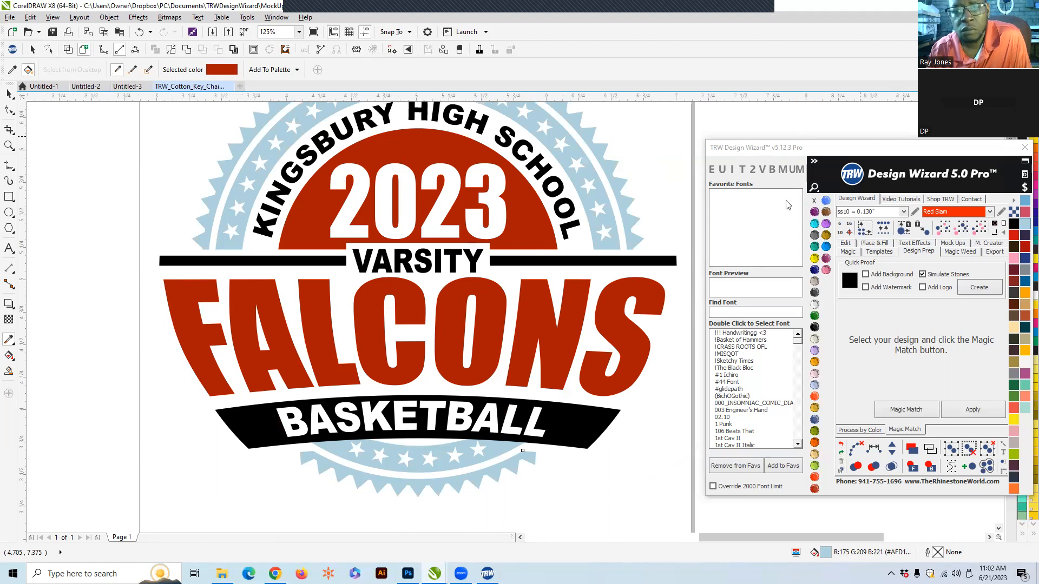
scroll(787, 205, up, 1)
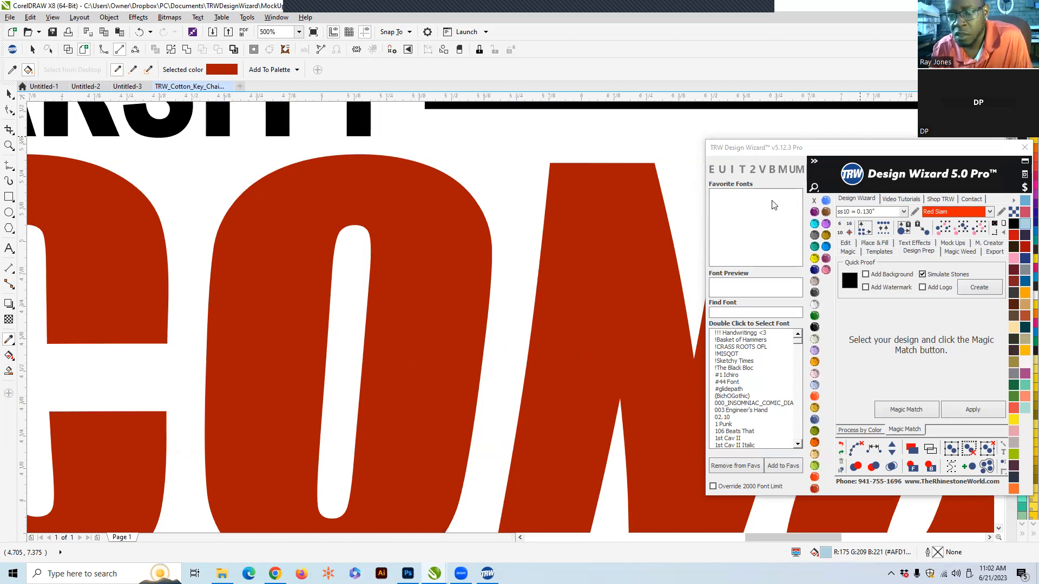
scroll(774, 205, down, 2)
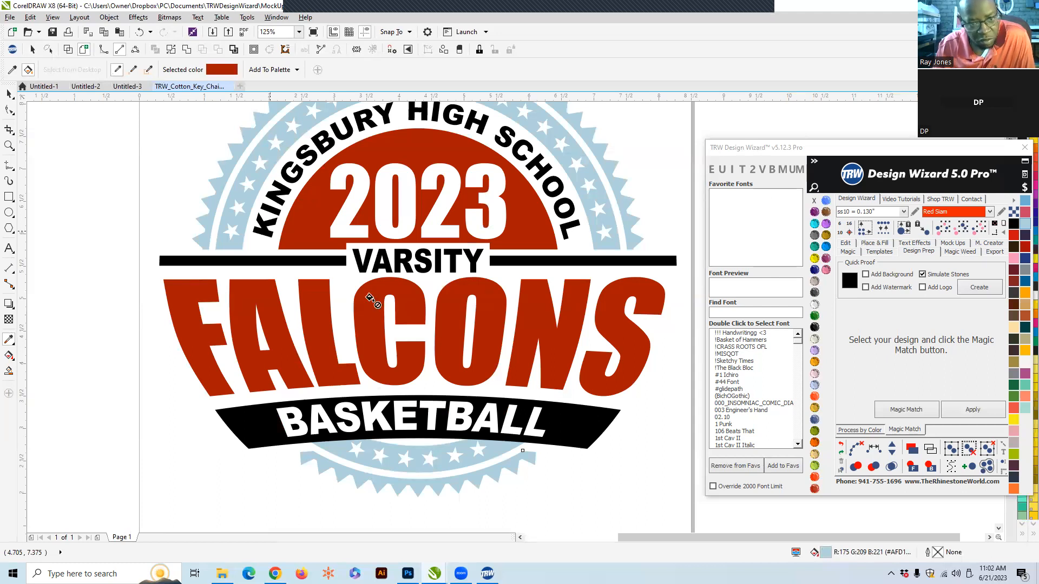
scroll(370, 297, down, 2)
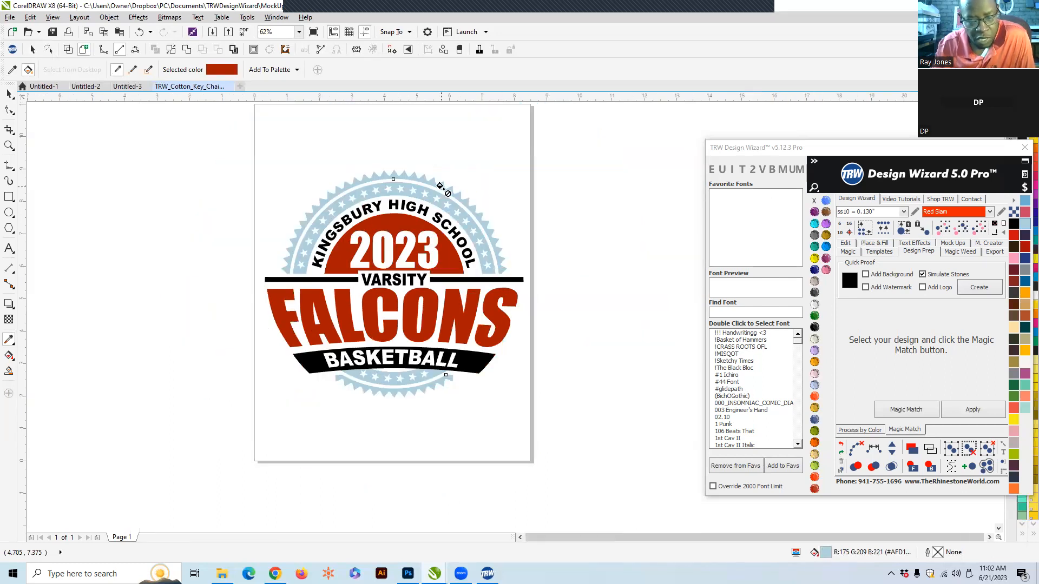
scroll(441, 186, up, 4)
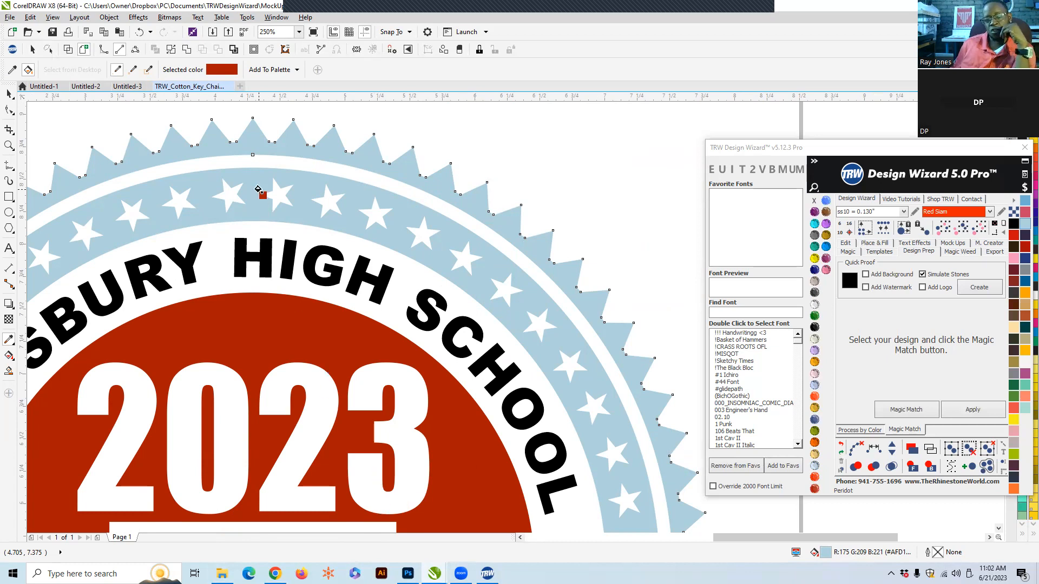
click(245, 147)
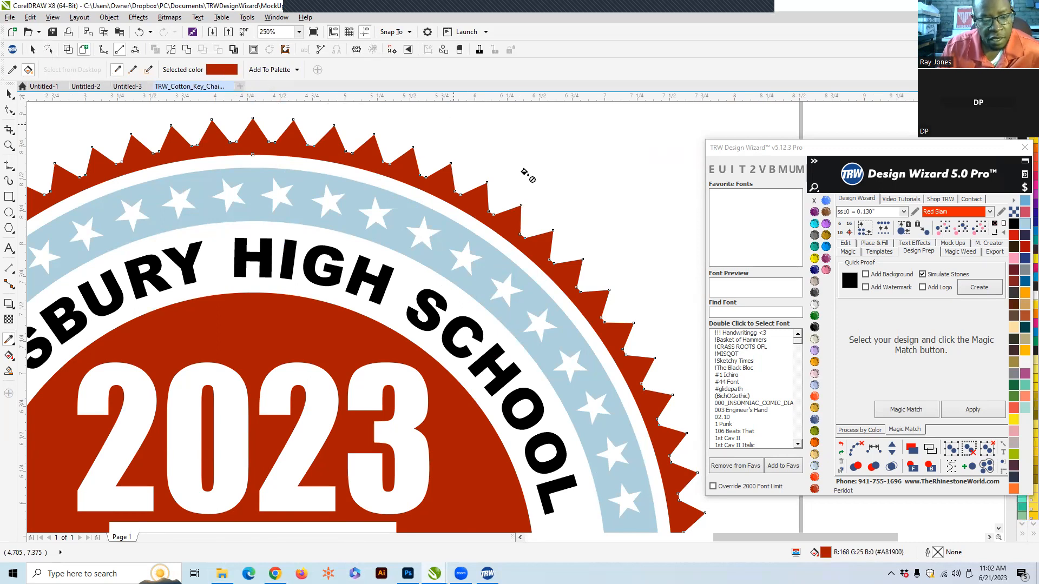
- Sample the light blue from the star ring and fill the outer sawtooth ring light blue again
scroll(346, 353, down, 2)
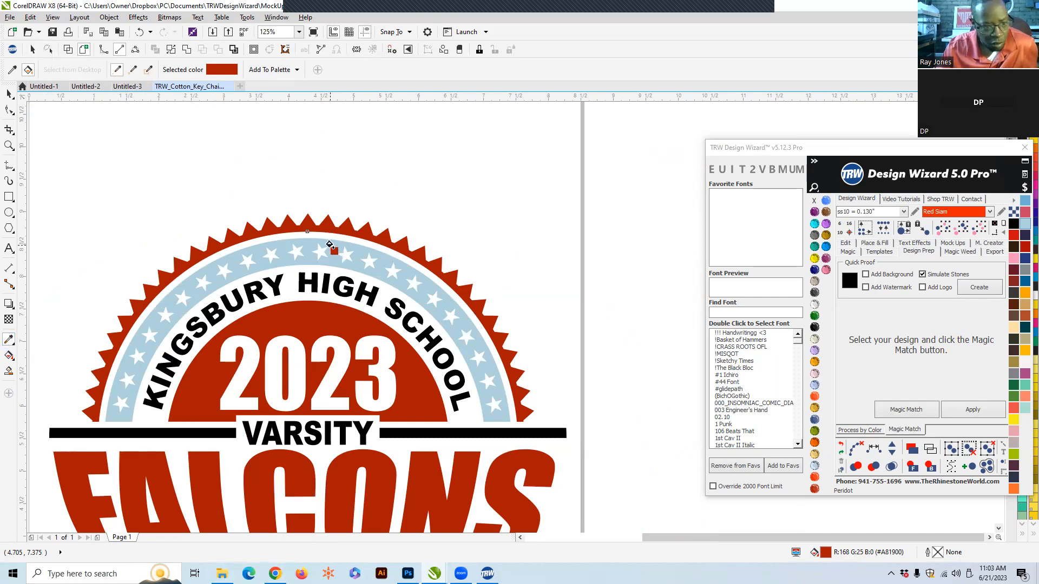
click(10, 341)
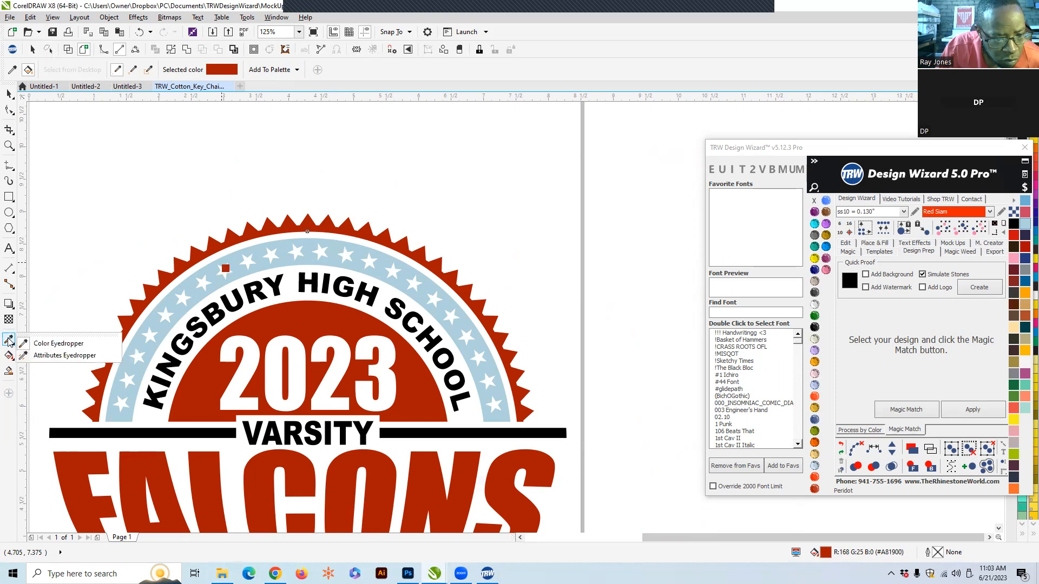
click(62, 343)
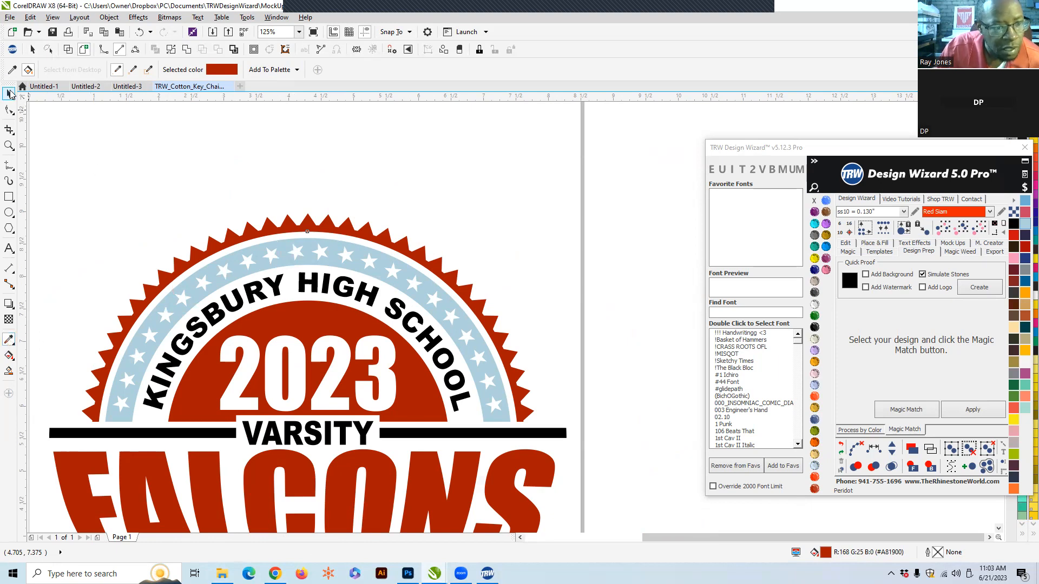
click(9, 92)
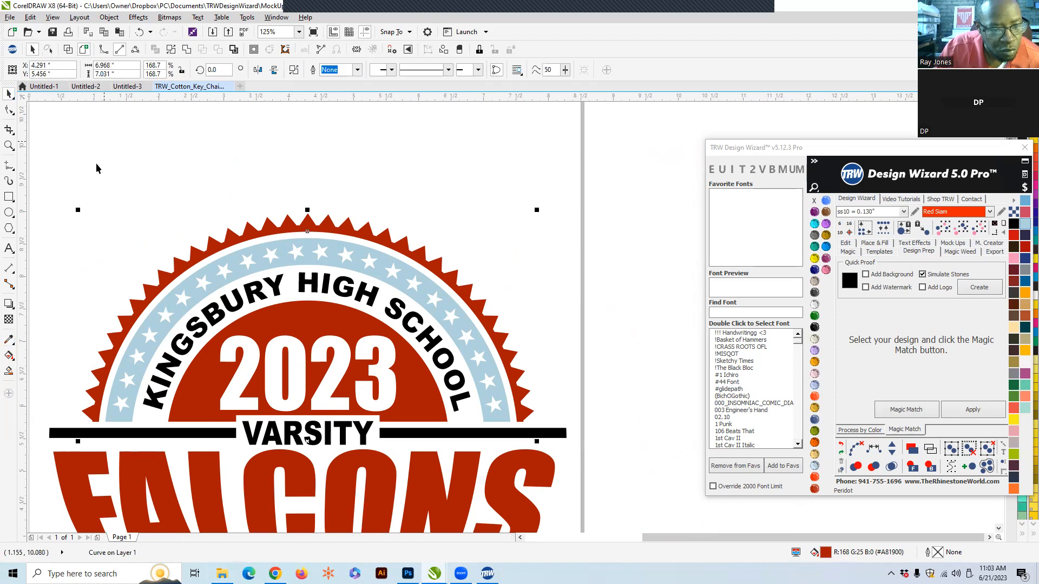
click(9, 340)
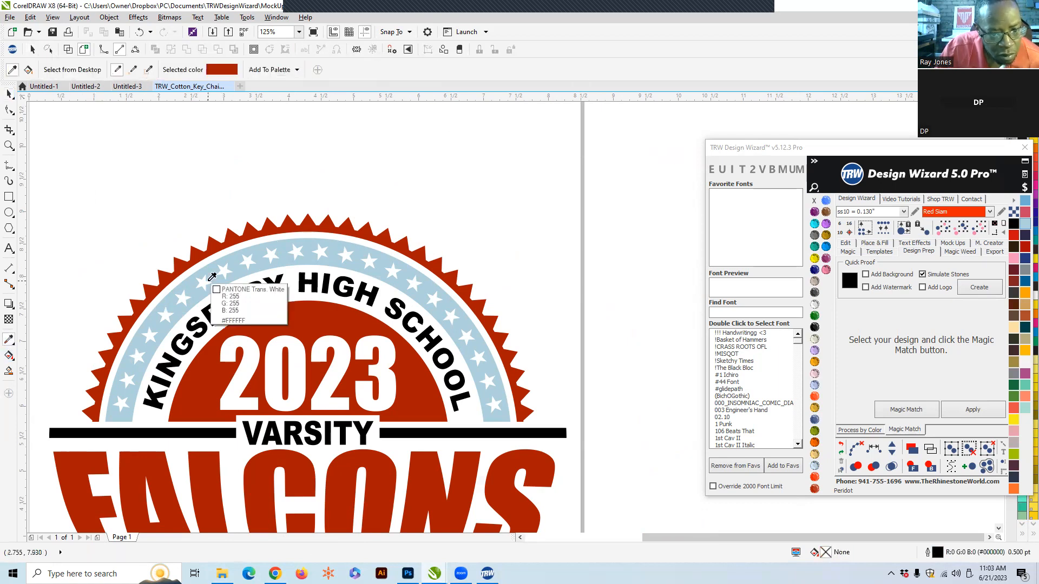
click(254, 251)
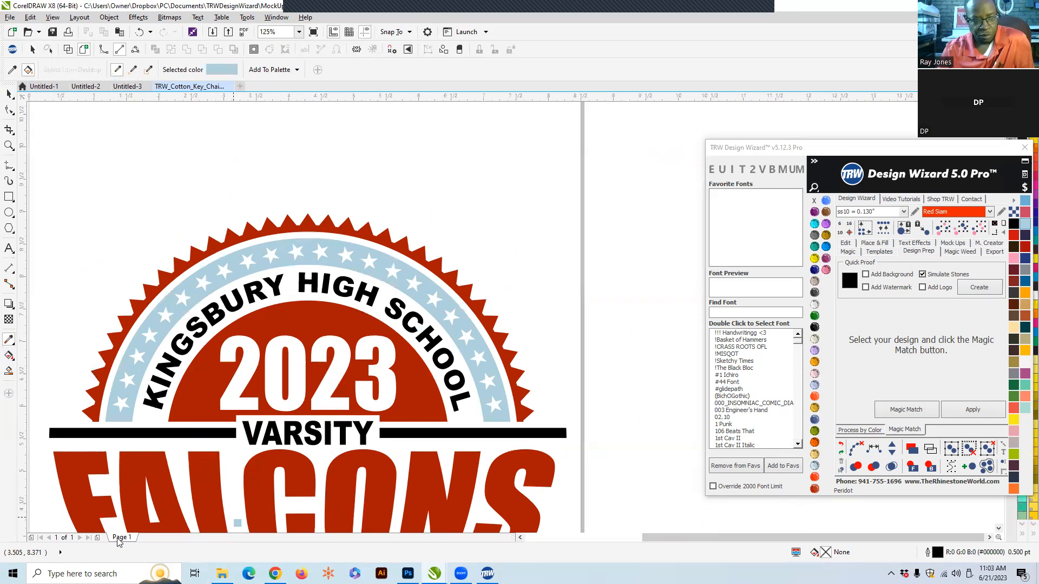
click(8, 95)
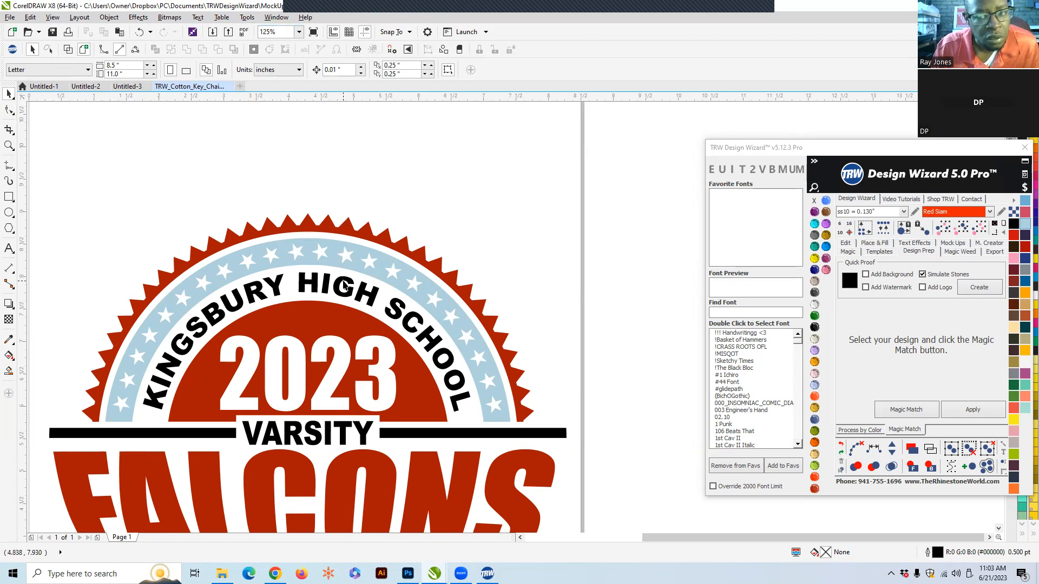
click(311, 223)
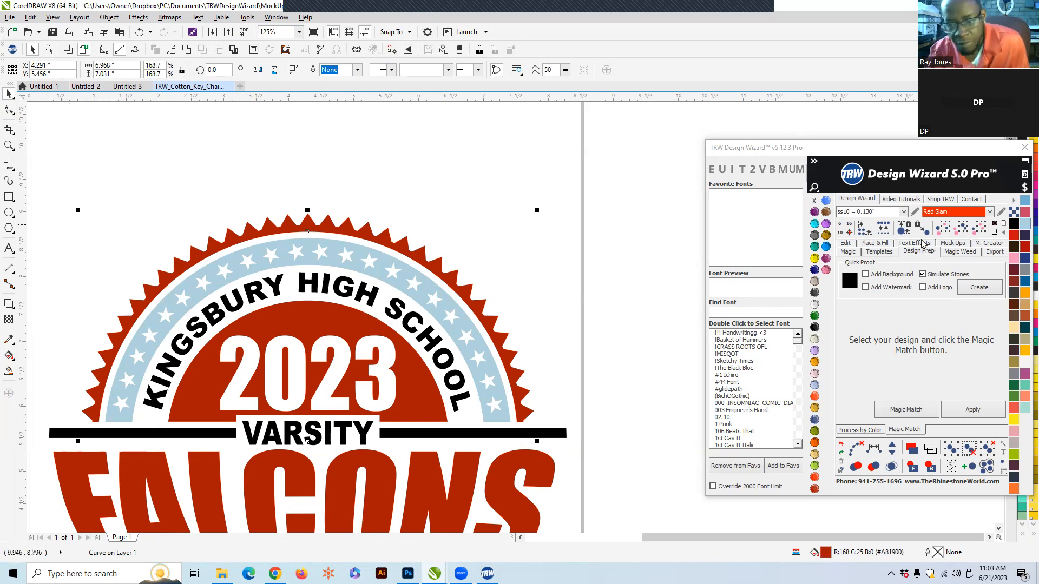
click(1025, 223)
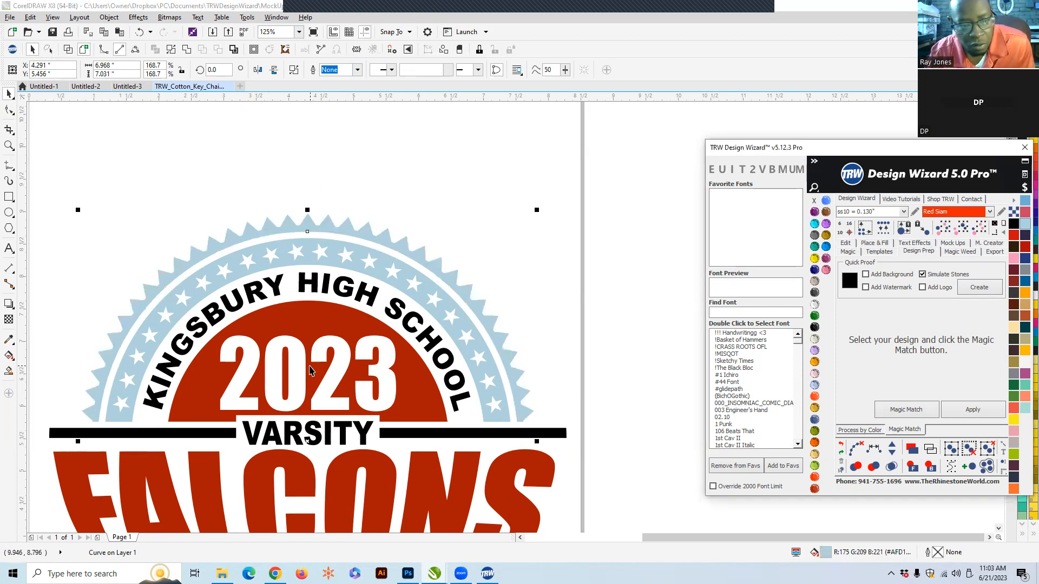
- Fill the star ring with Ruby Maroon
scroll(307, 242, up, 2)
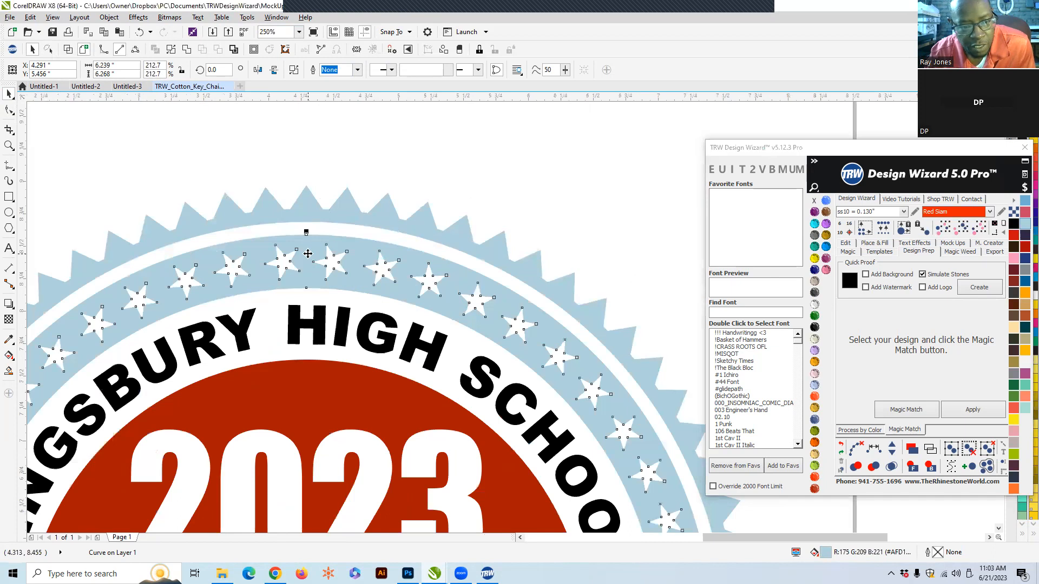
click(814, 488)
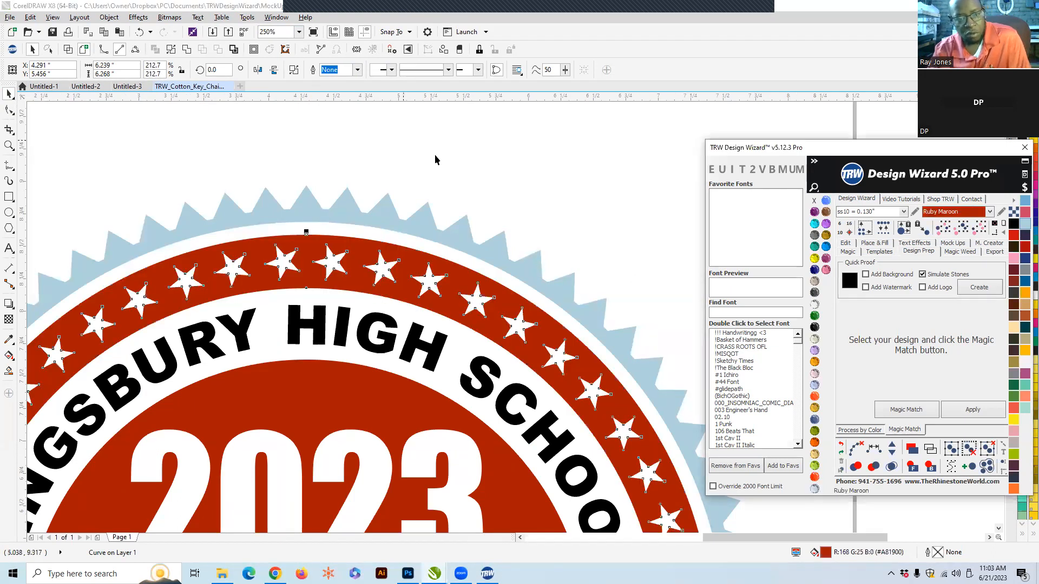
click(502, 145)
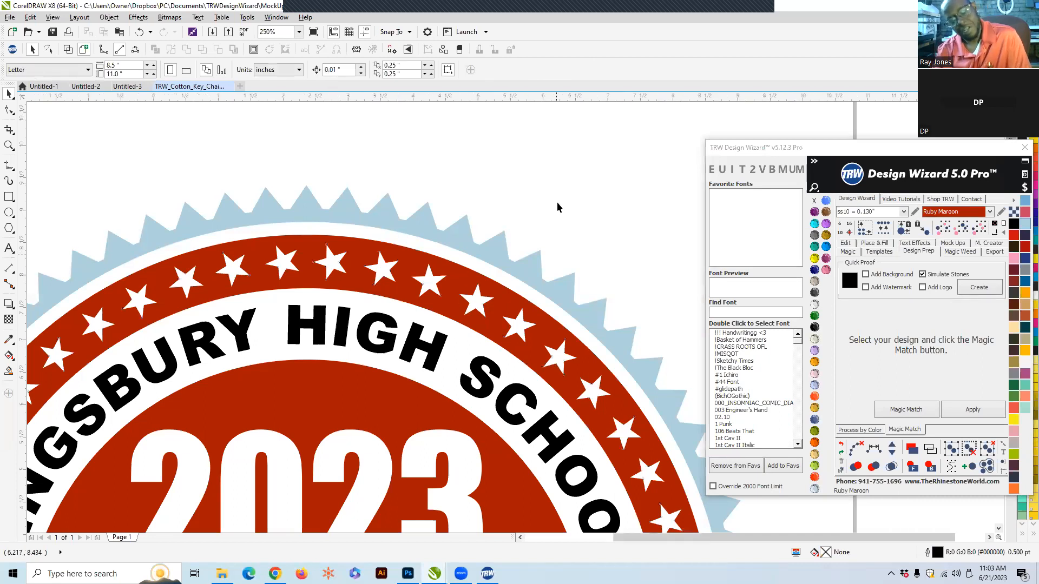
- Fill the outer sawtooth ring Ruby Maroon and apply light blue to the star ring
scroll(552, 203, down, 2)
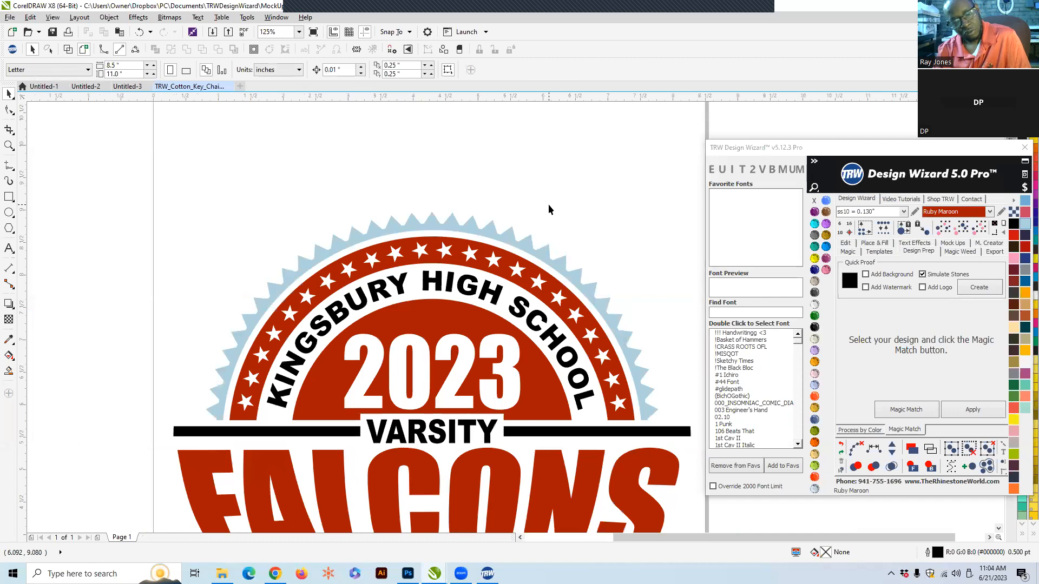
click(519, 242)
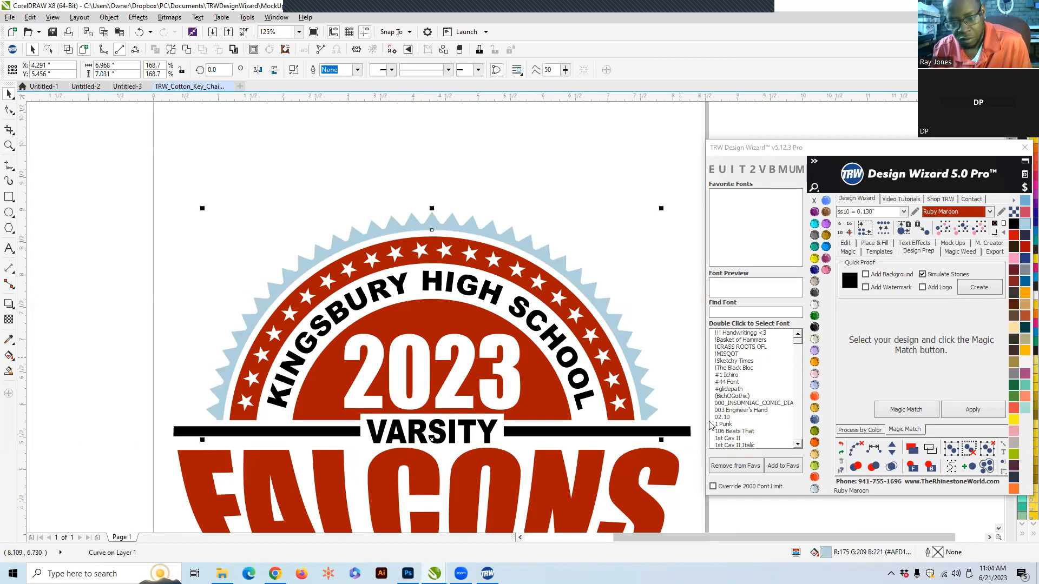
click(814, 488)
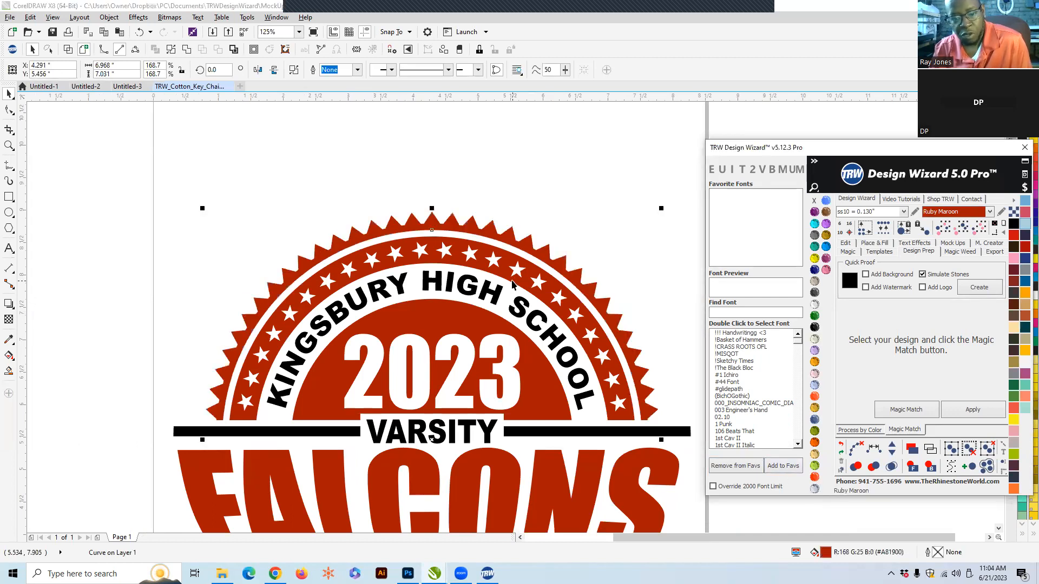
click(507, 264)
click(1023, 226)
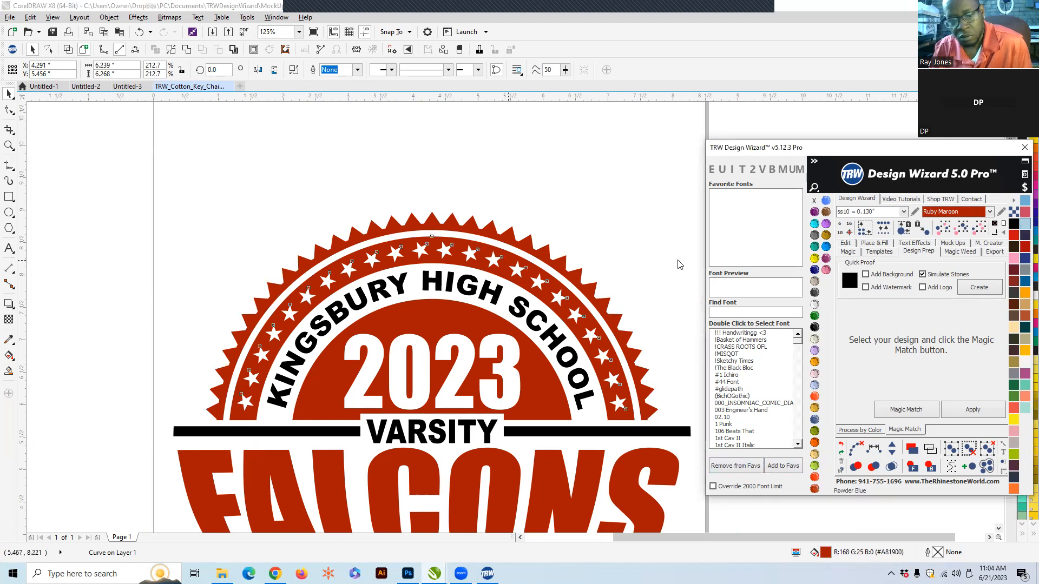
- Color the BASKETBALL text light blue
click(425, 164)
scroll(447, 172, down, 2)
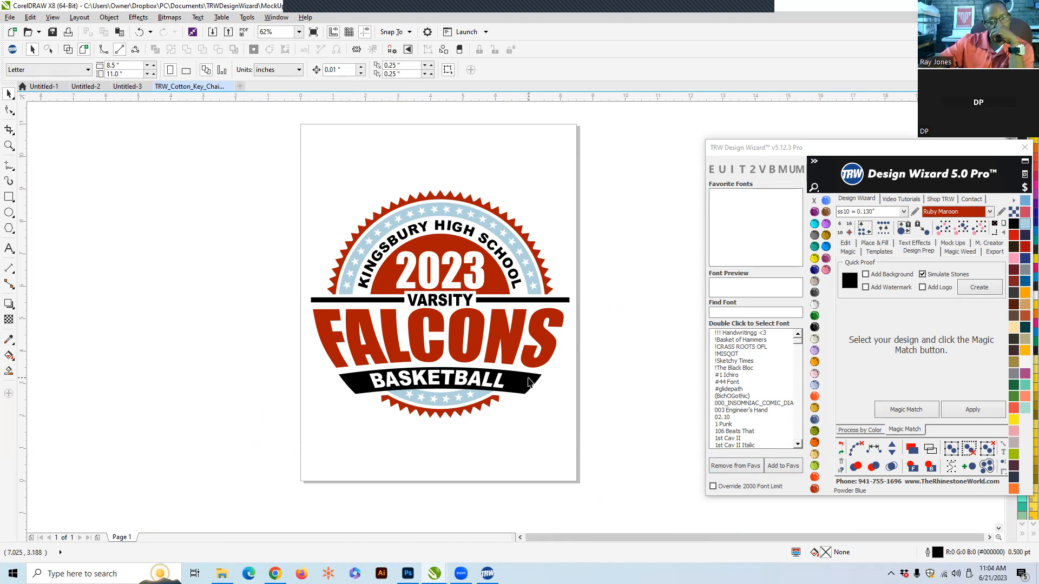
scroll(527, 388, up, 2)
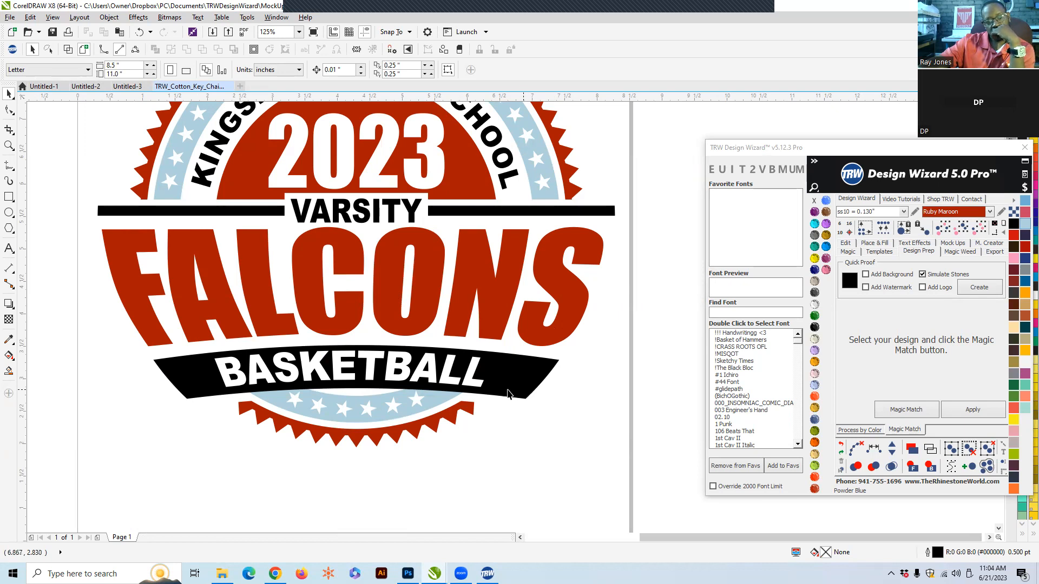
click(468, 382)
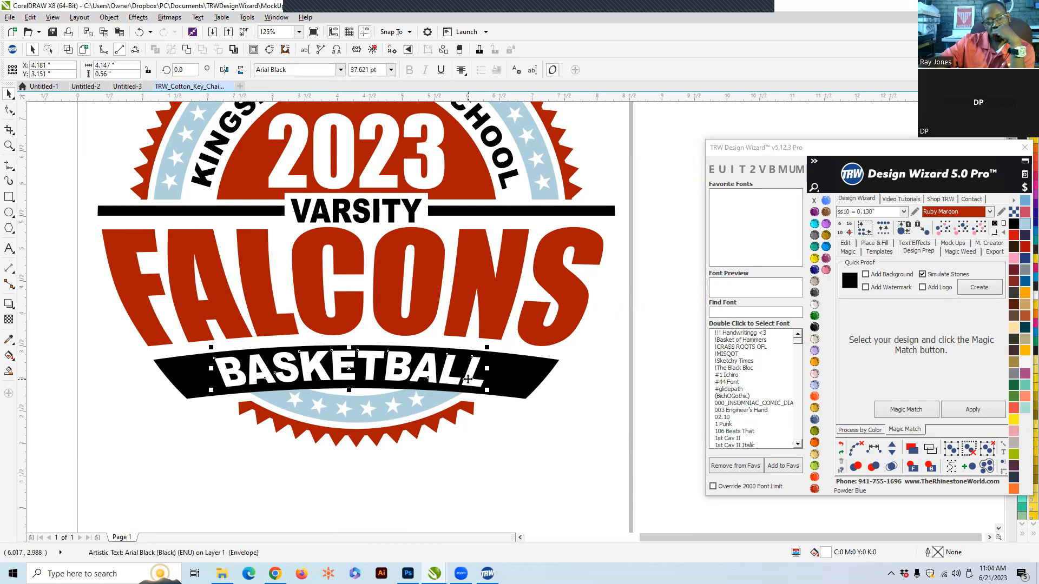
scroll(368, 381, up, 2)
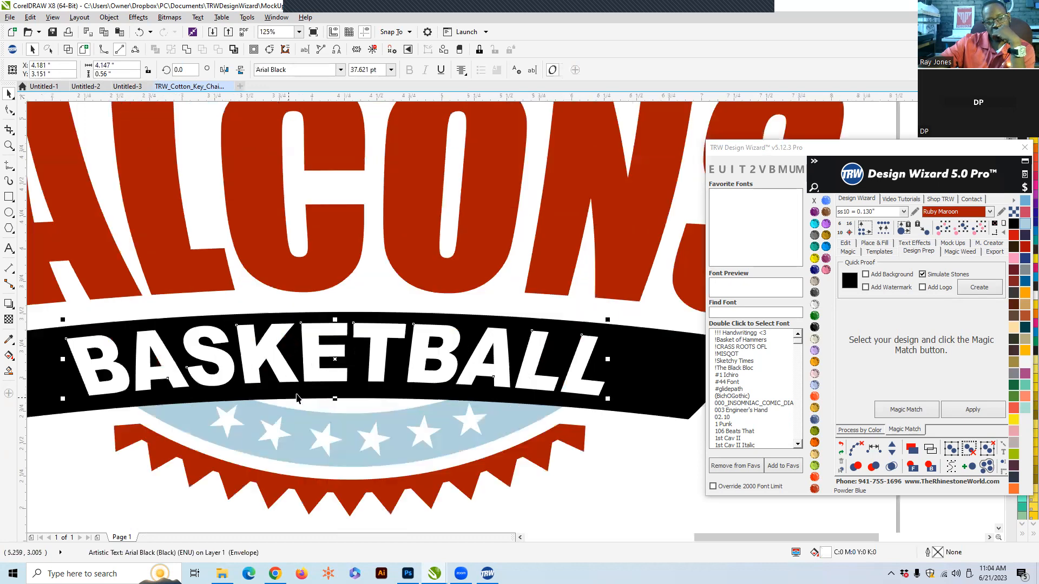
click(1025, 224)
scroll(641, 363, down, 2)
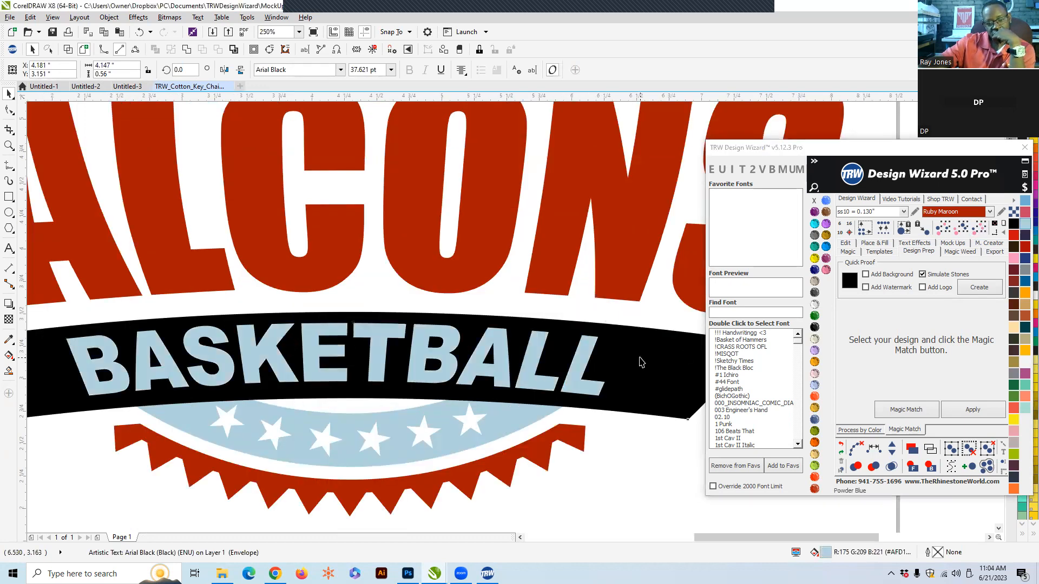
- Fill the BASKETBALL banner light blue and color its text Jet Black
click(563, 427)
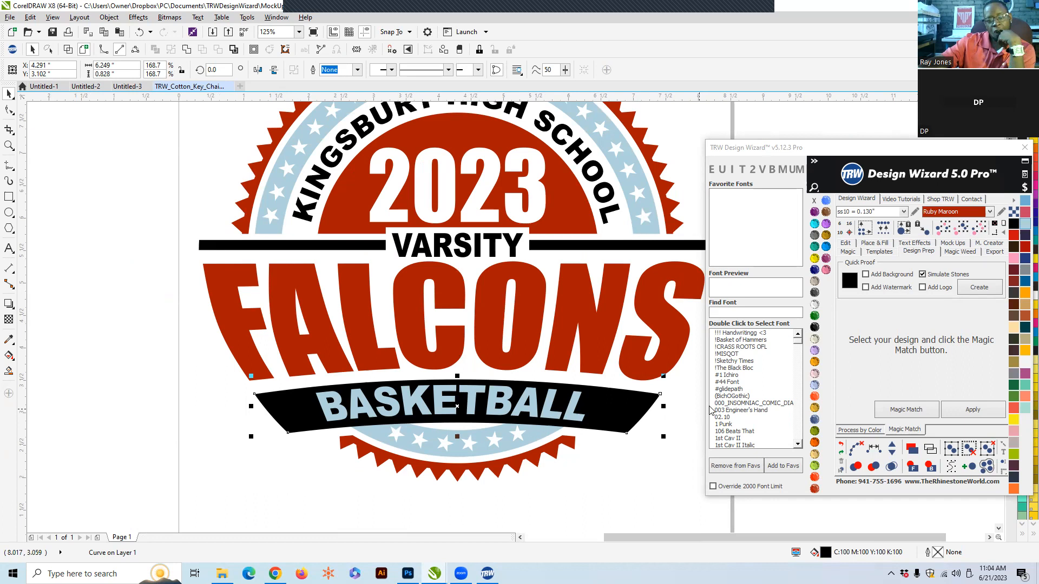
click(840, 445)
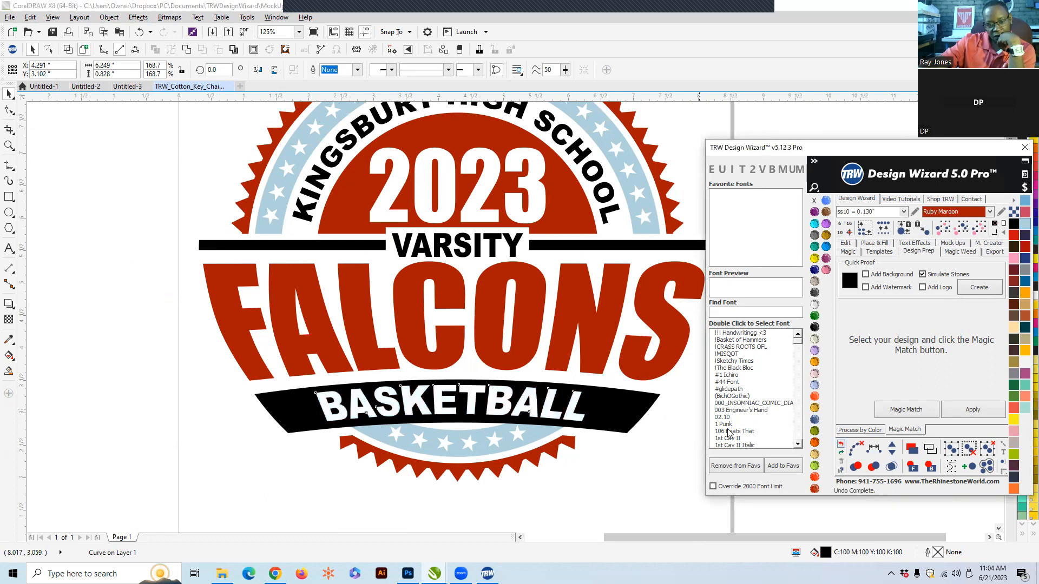
click(1024, 225)
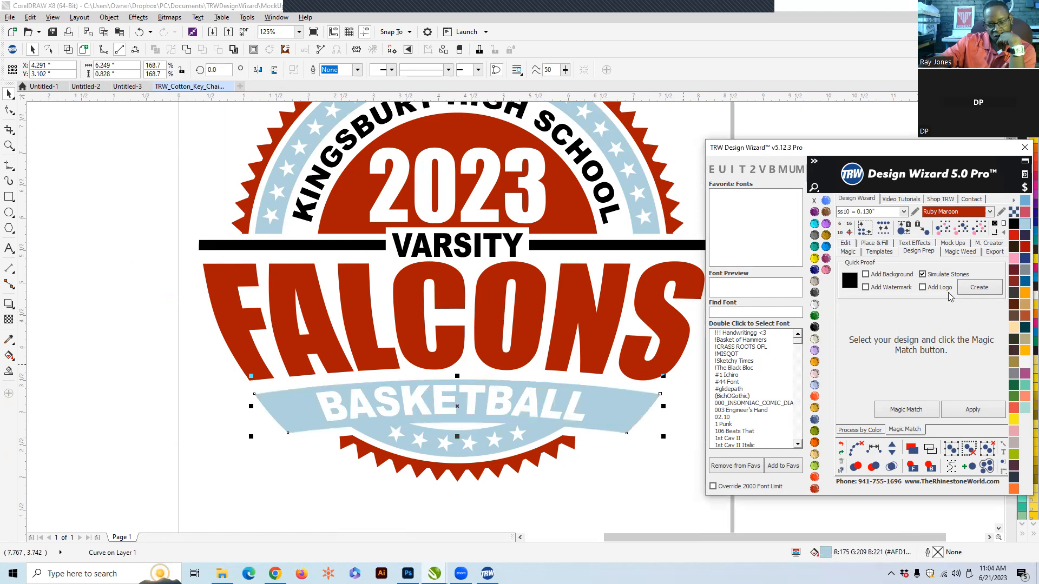
click(529, 398)
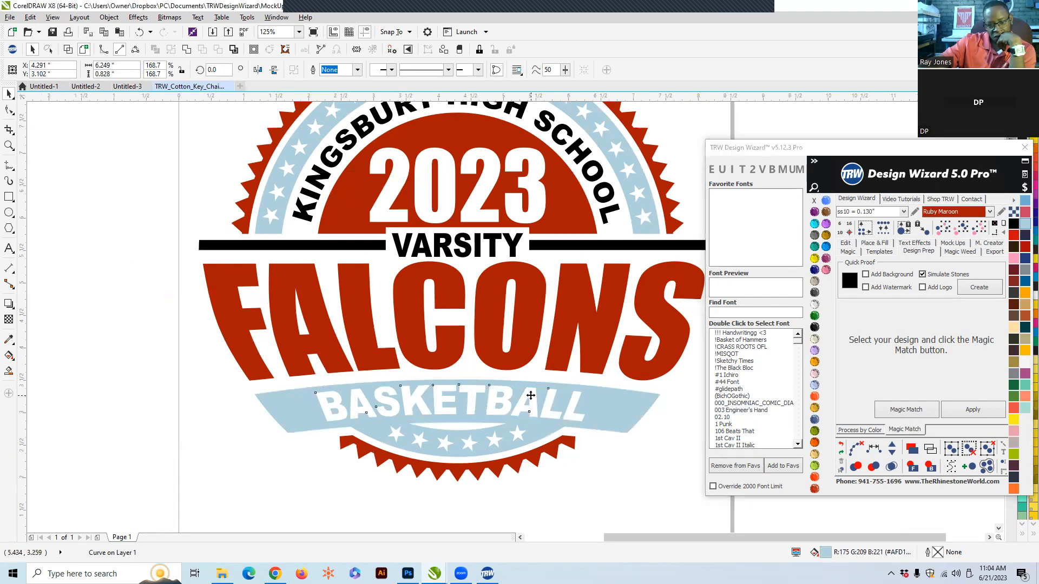
click(815, 328)
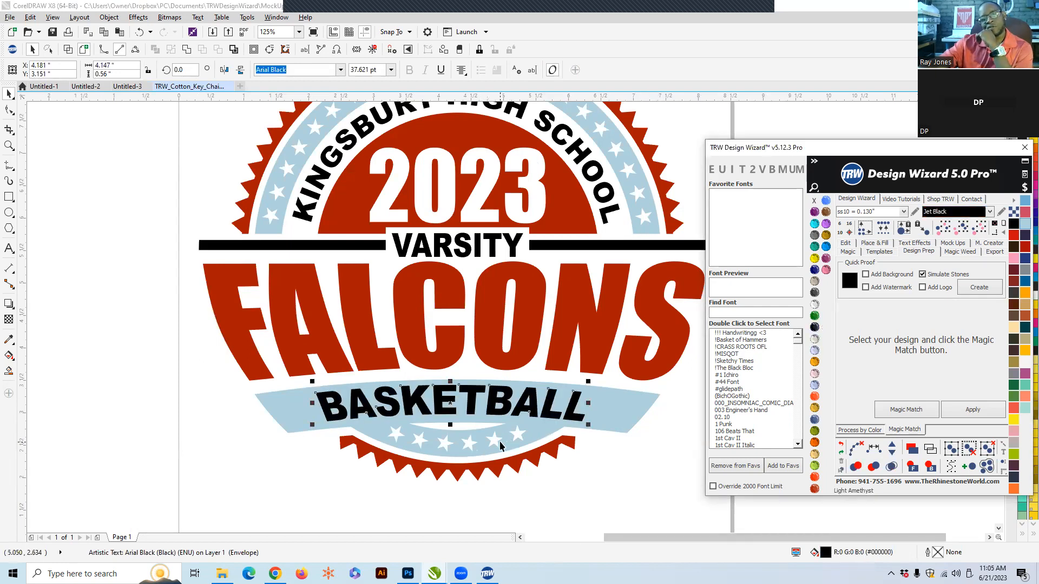
- Fill the BASKETBALL banner Ruby Maroon
click(476, 450)
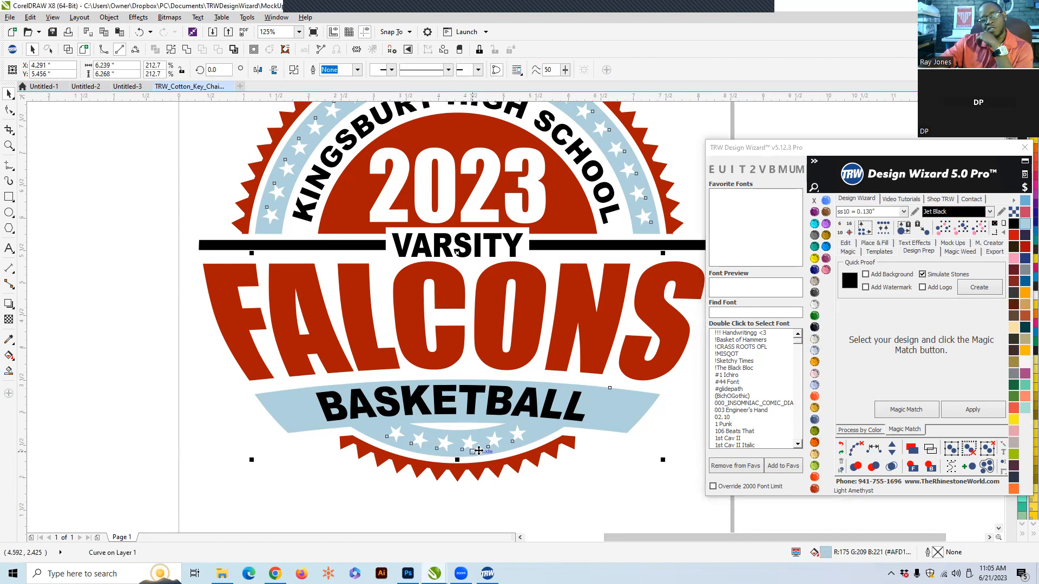
click(613, 418)
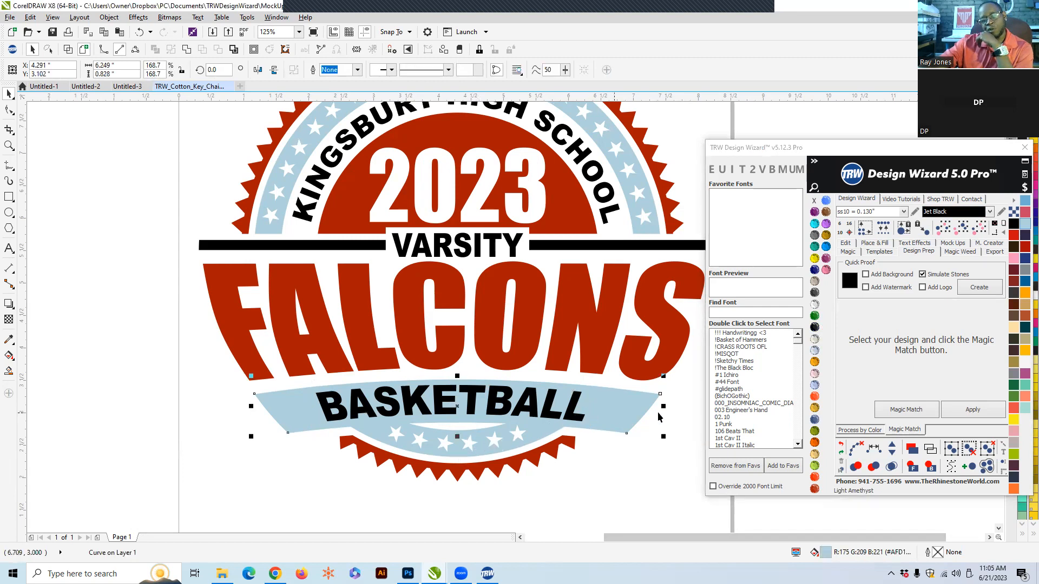
click(815, 490)
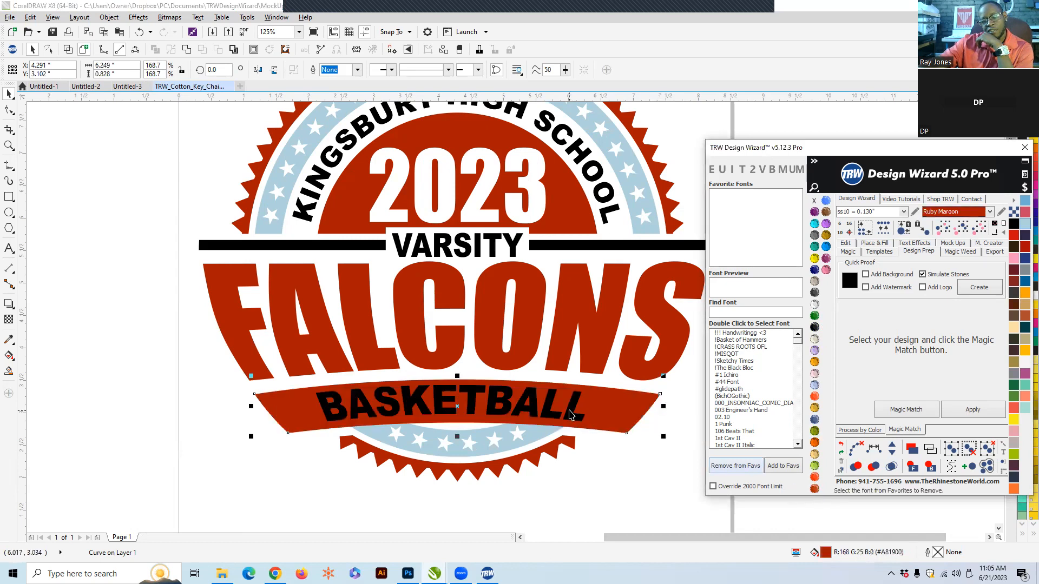
- Color the BASKETBALL text Crystal white
scroll(570, 415, up, 4)
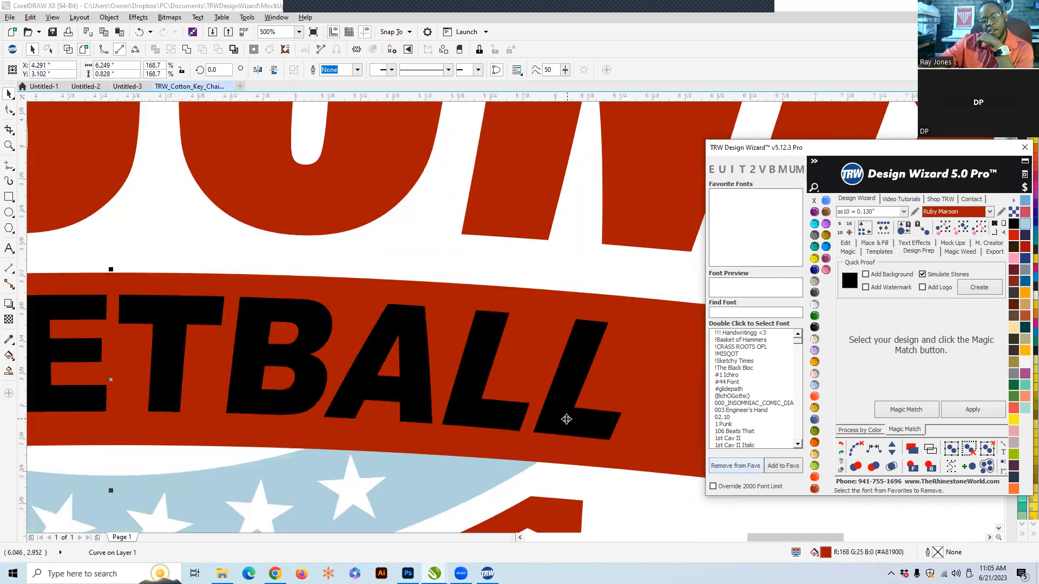
click(566, 419)
click(814, 304)
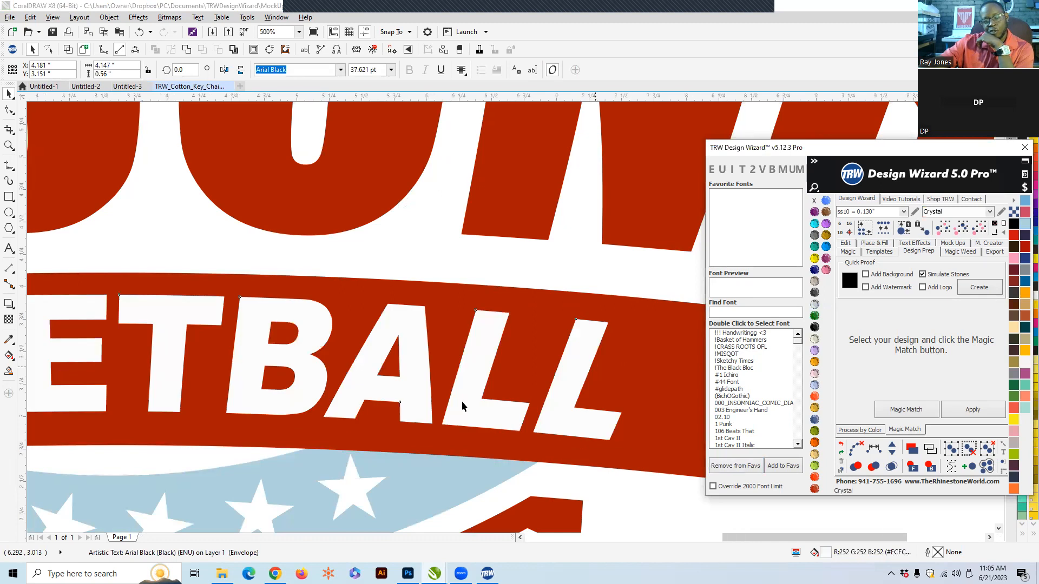
- Review the whole badge with its updated colors at different zoom levels
scroll(462, 405, down, 8)
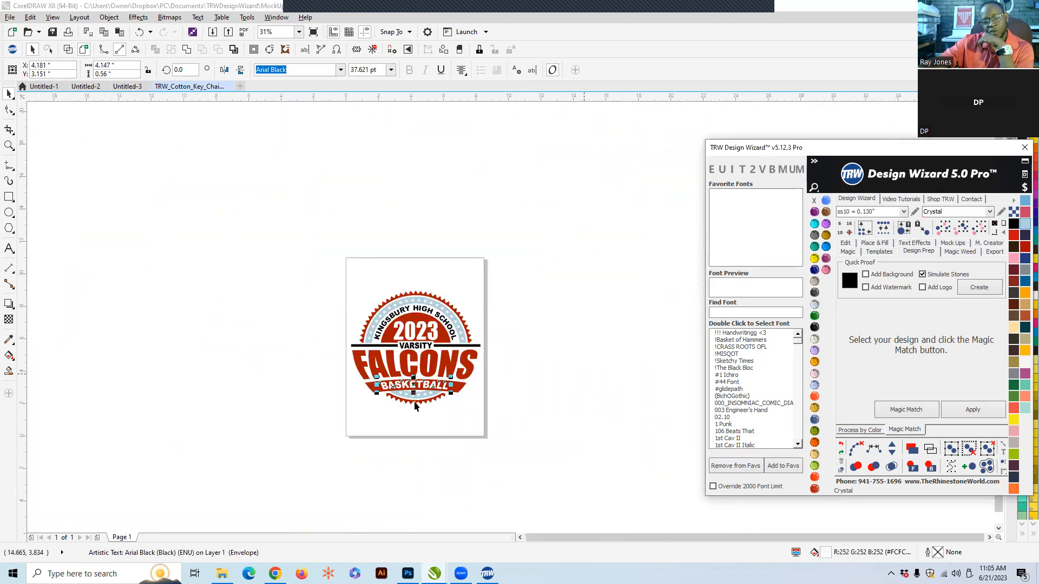
scroll(415, 405, up, 1)
click(466, 438)
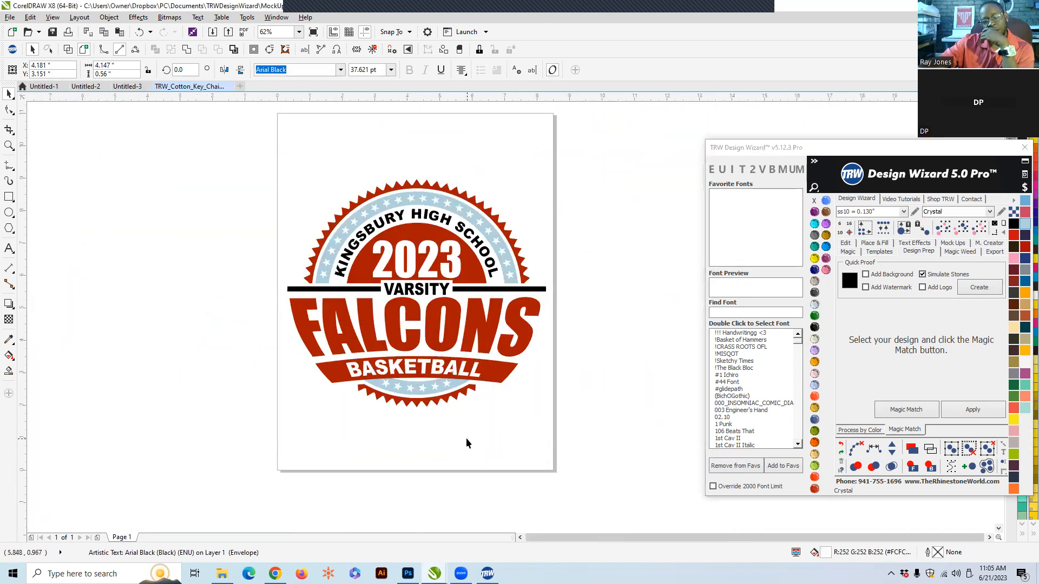
scroll(426, 371, up, 1)
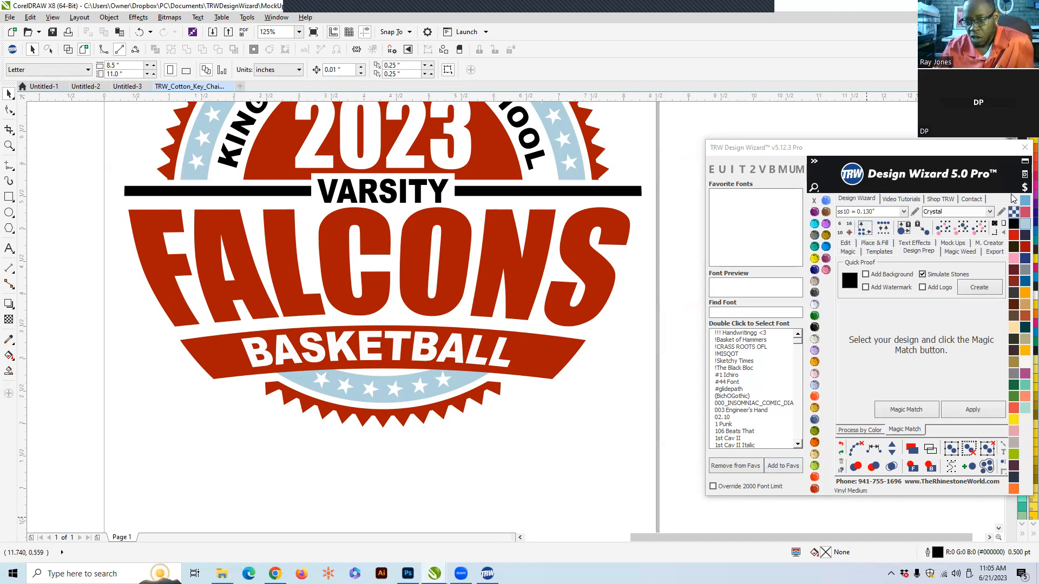
drag(960, 153, 909, 143)
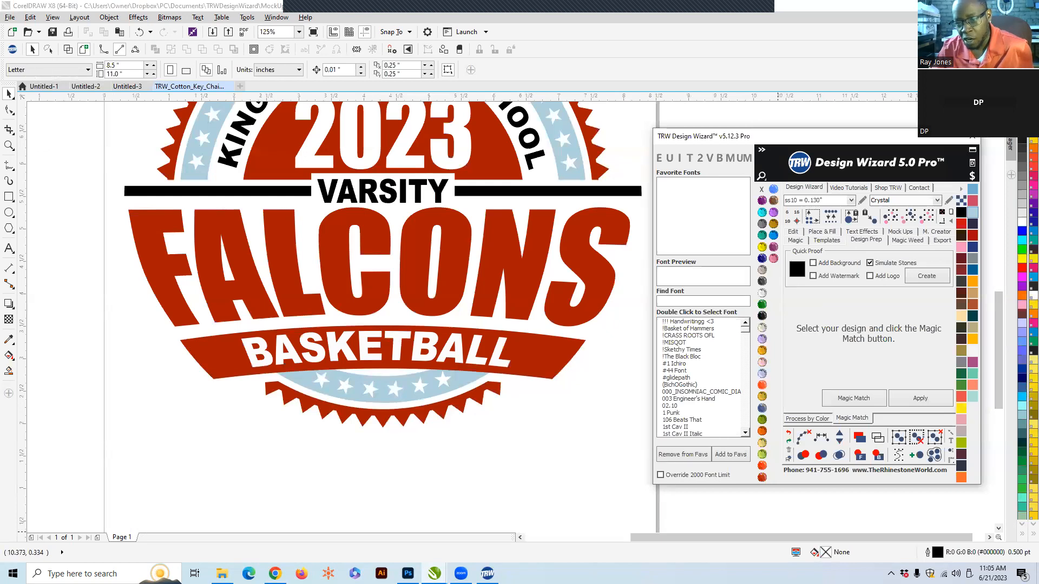
click(777, 537)
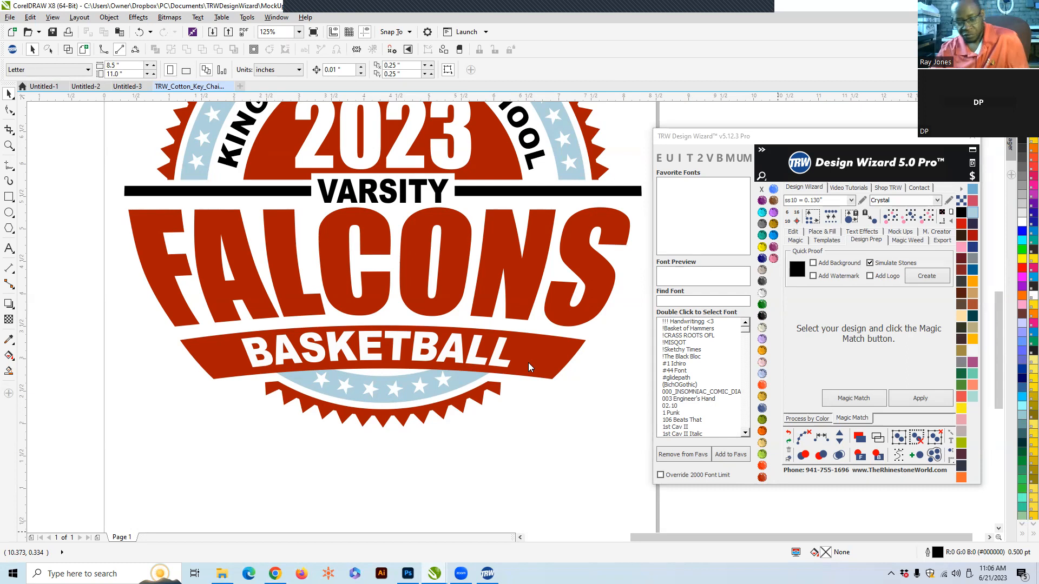
scroll(312, 392, down, 2)
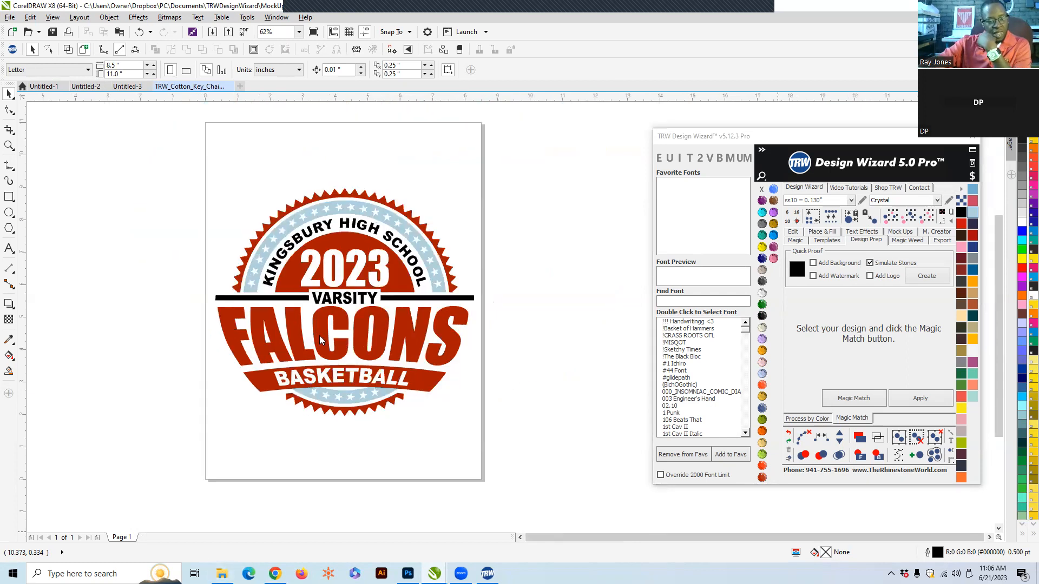
scroll(320, 340, up, 2)
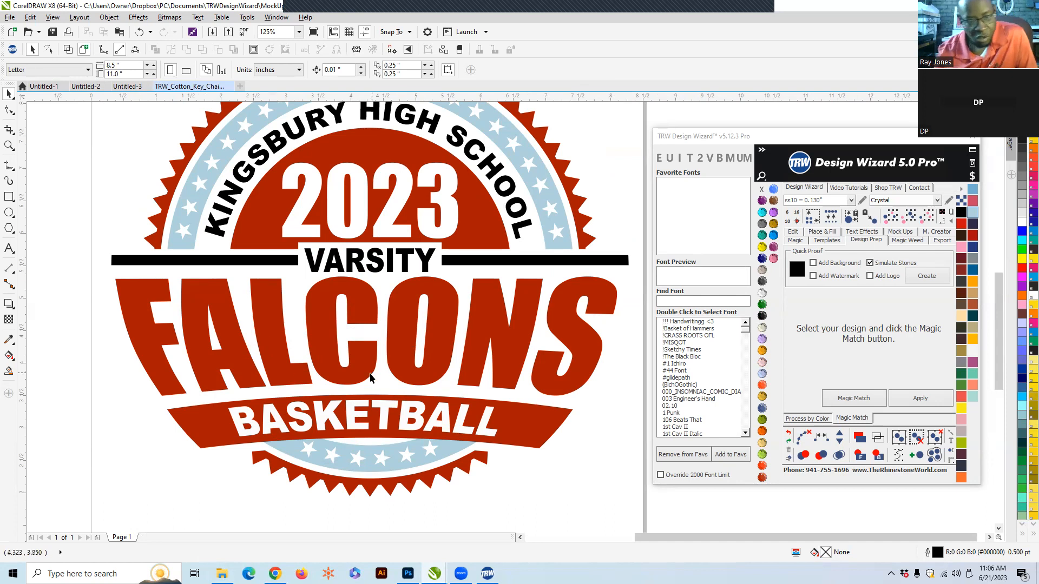
scroll(373, 378, down, 3)
scroll(370, 378, up, 3)
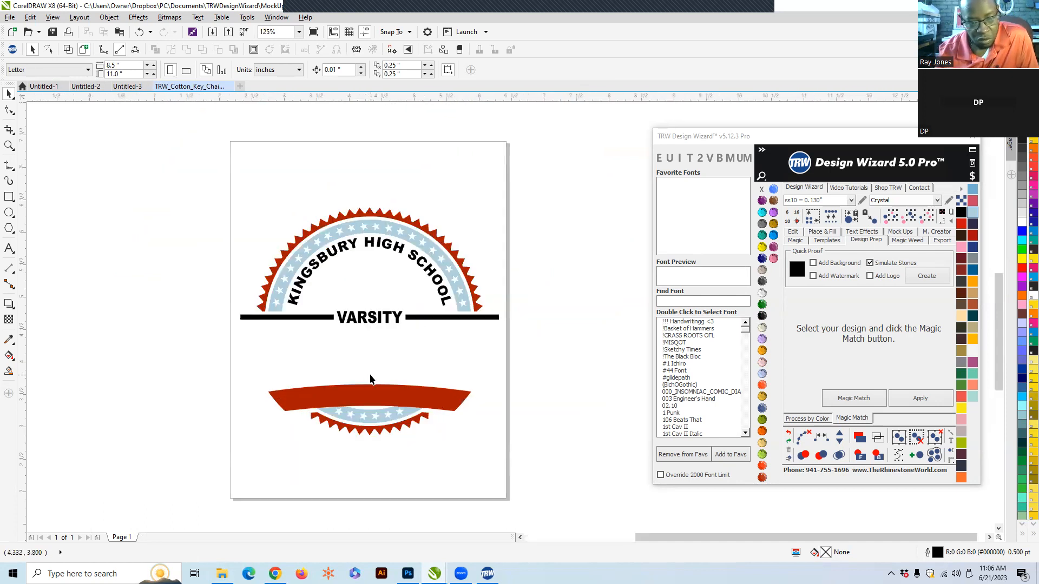
- Add a Jet Black island fill outline around FALCONS with 1 island and .12 contour spacing
click(363, 364)
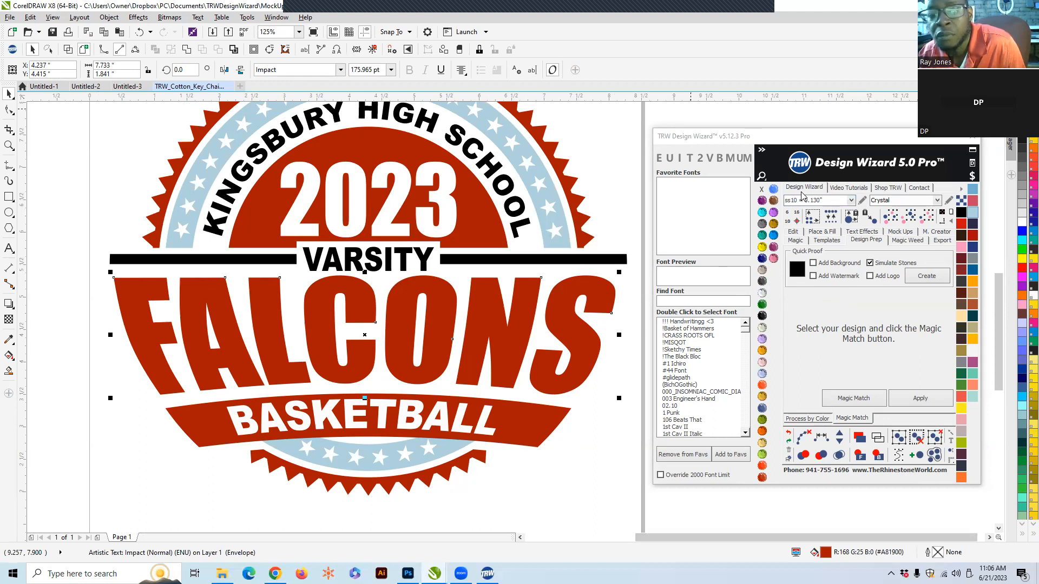
click(826, 233)
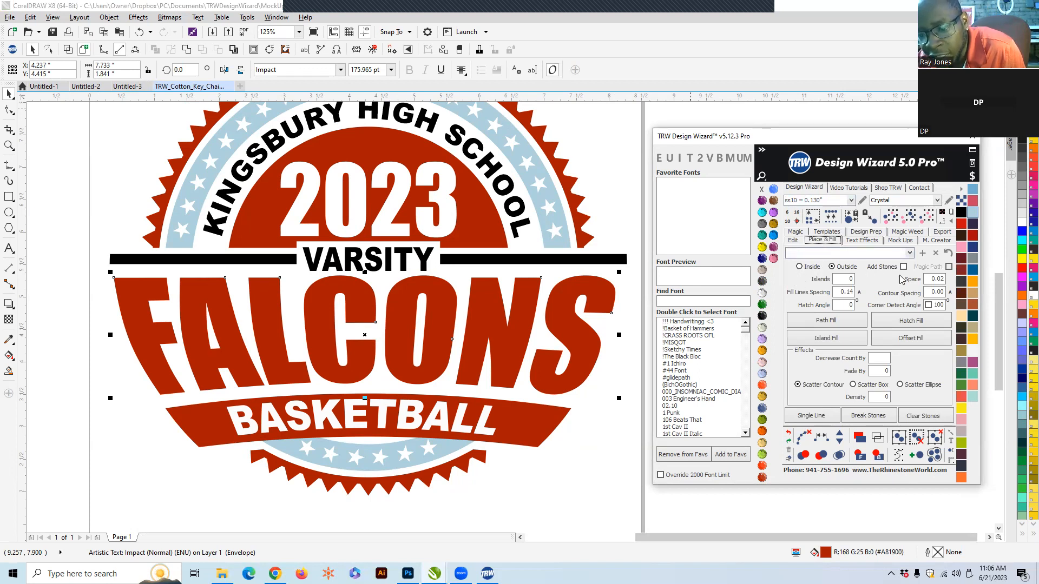
double_click(833, 279)
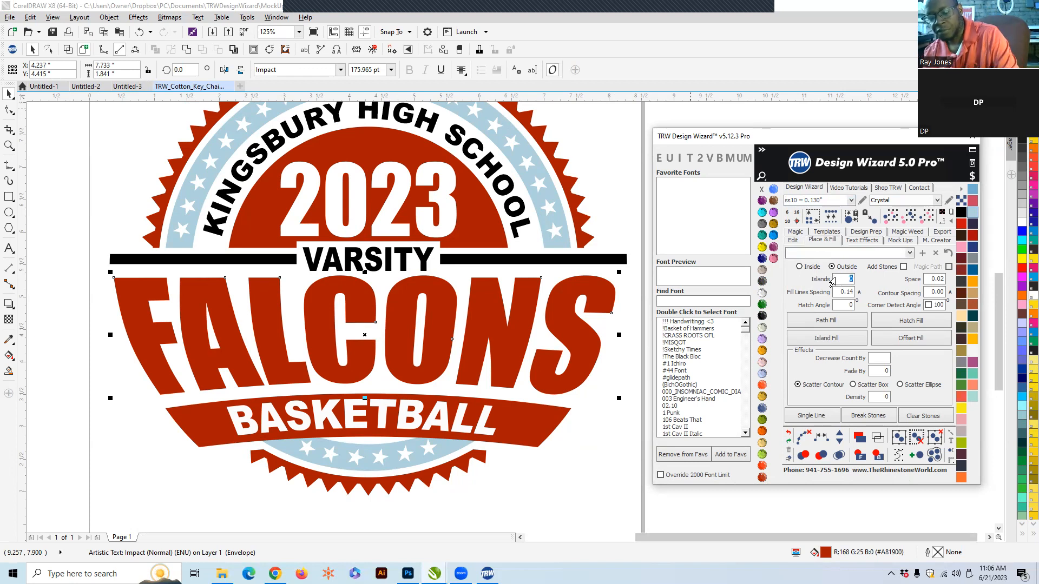
double_click(931, 292)
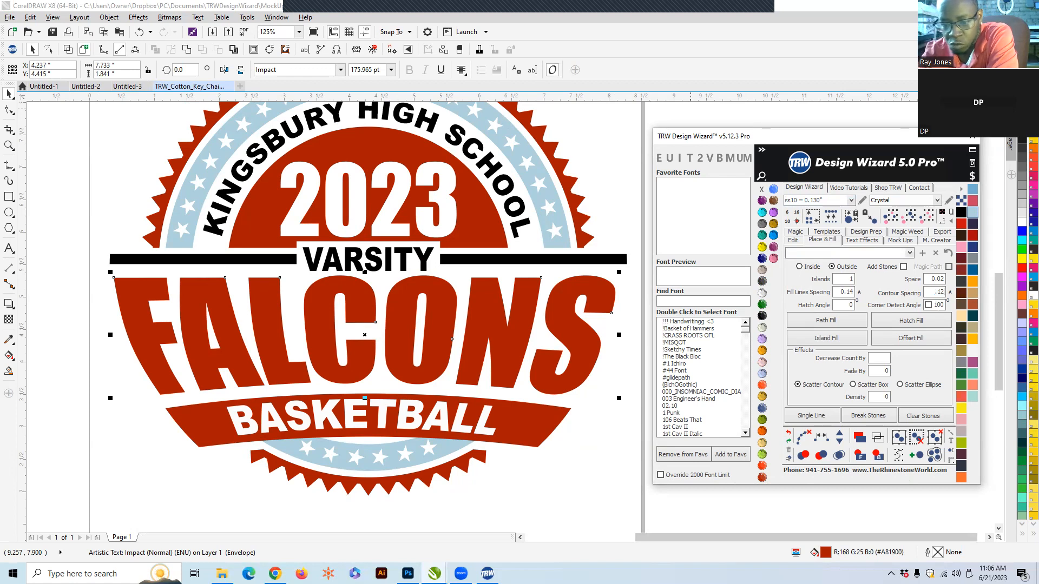
click(840, 340)
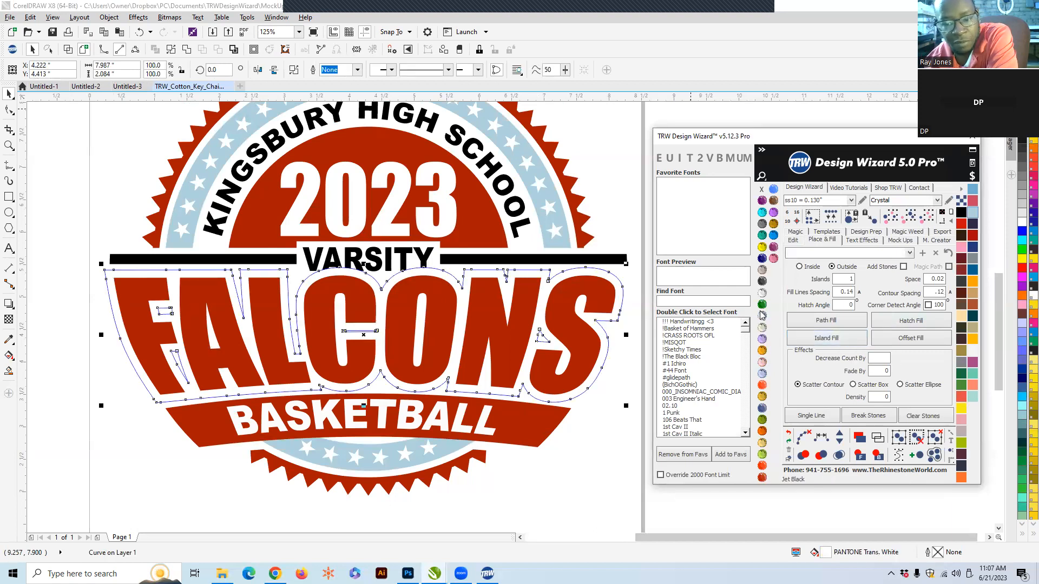
click(761, 315)
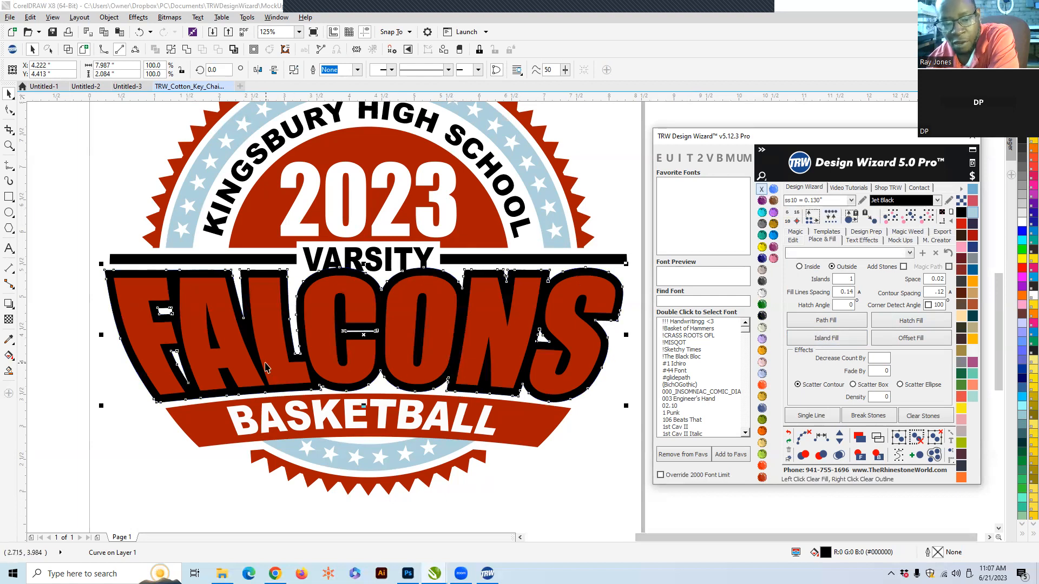
click(599, 466)
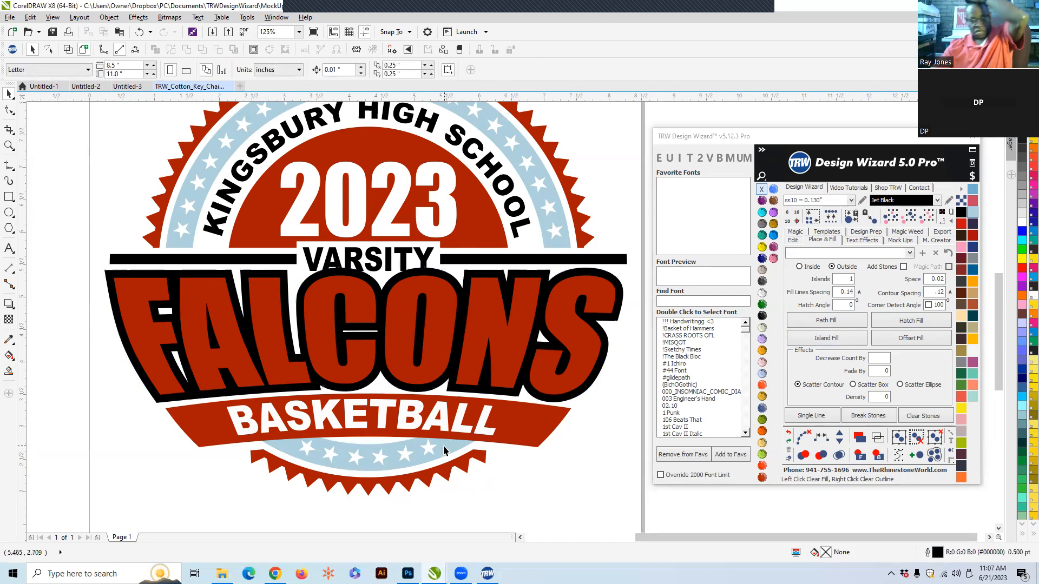
right_click(522, 142)
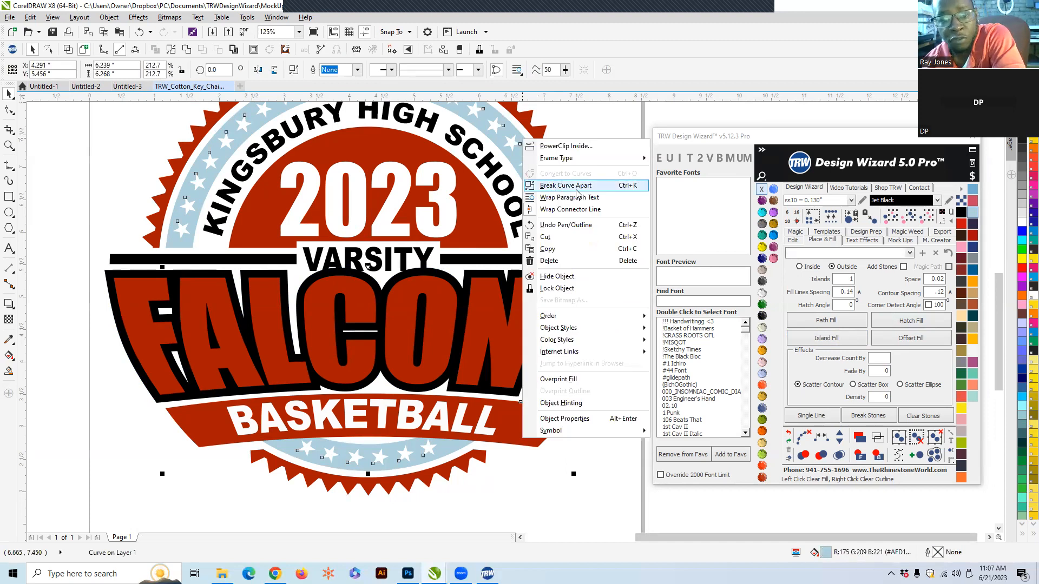
scroll(468, 429, down, 1)
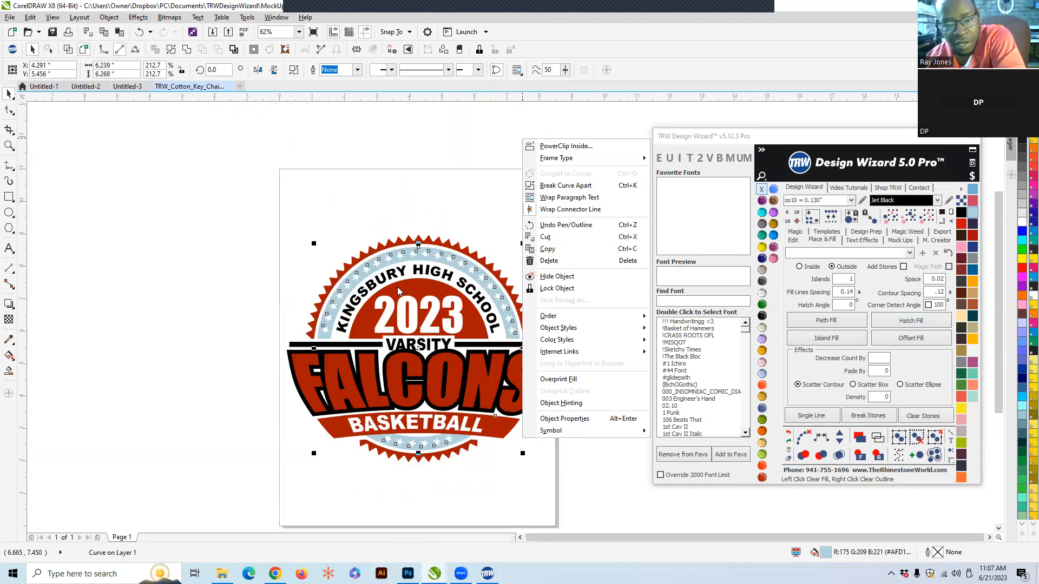
click(454, 201)
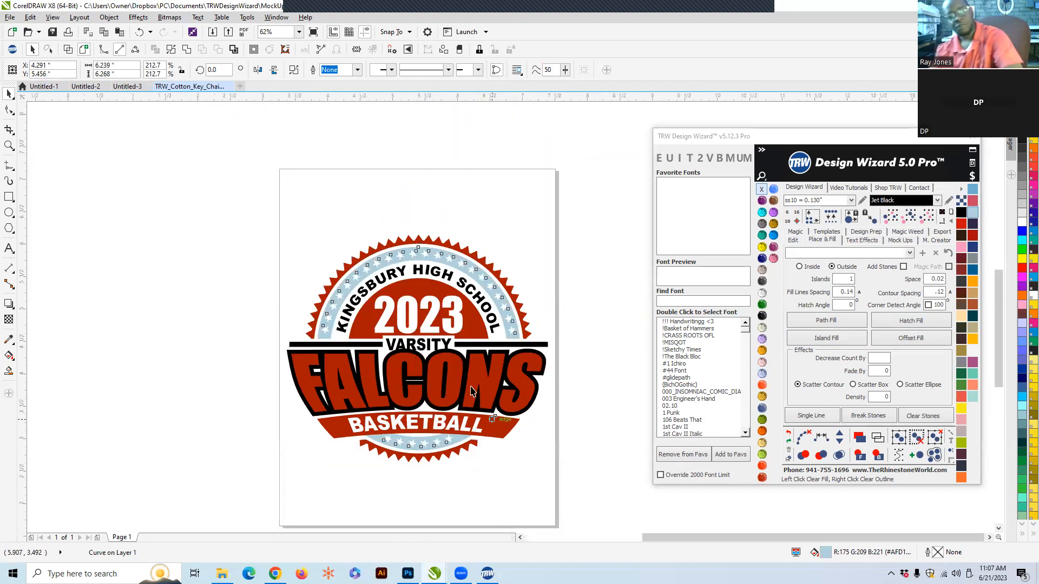
- Resize the FALCONS text together with its outline to about 7.37 by 1.69 inches
scroll(476, 395, up, 2)
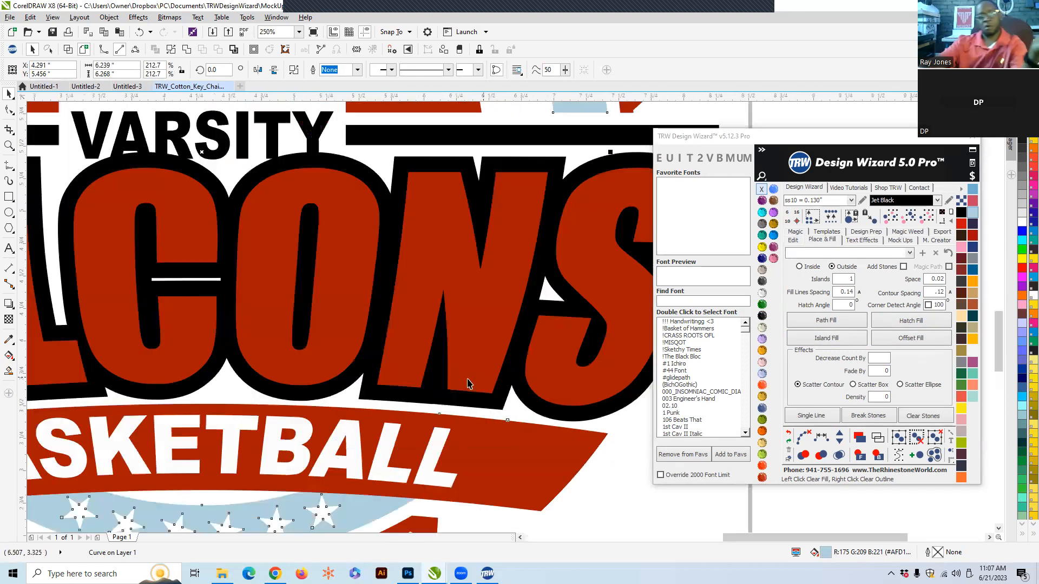
click(470, 304)
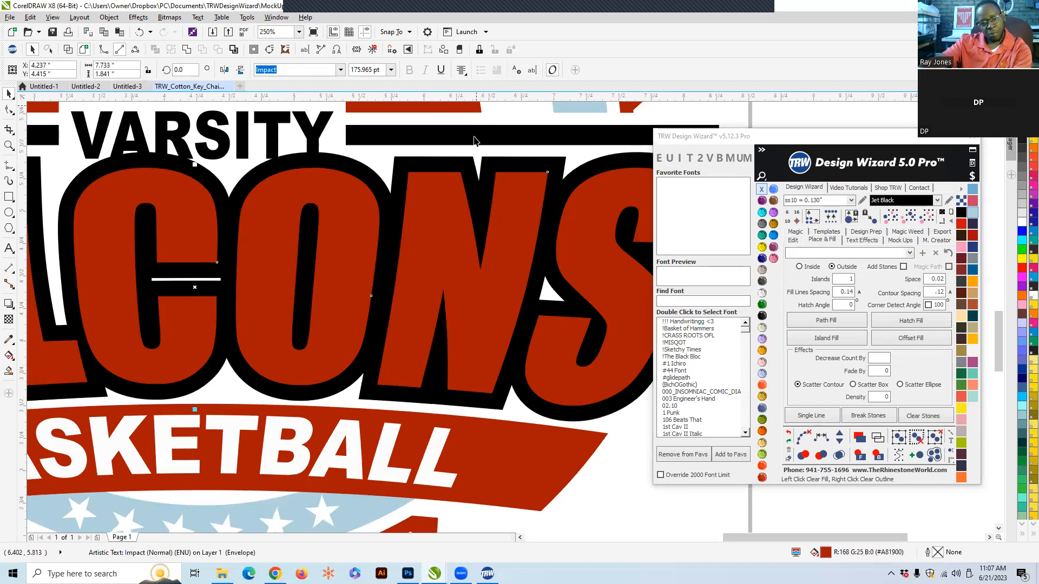
shift+click(479, 198)
scroll(440, 237, down, 1)
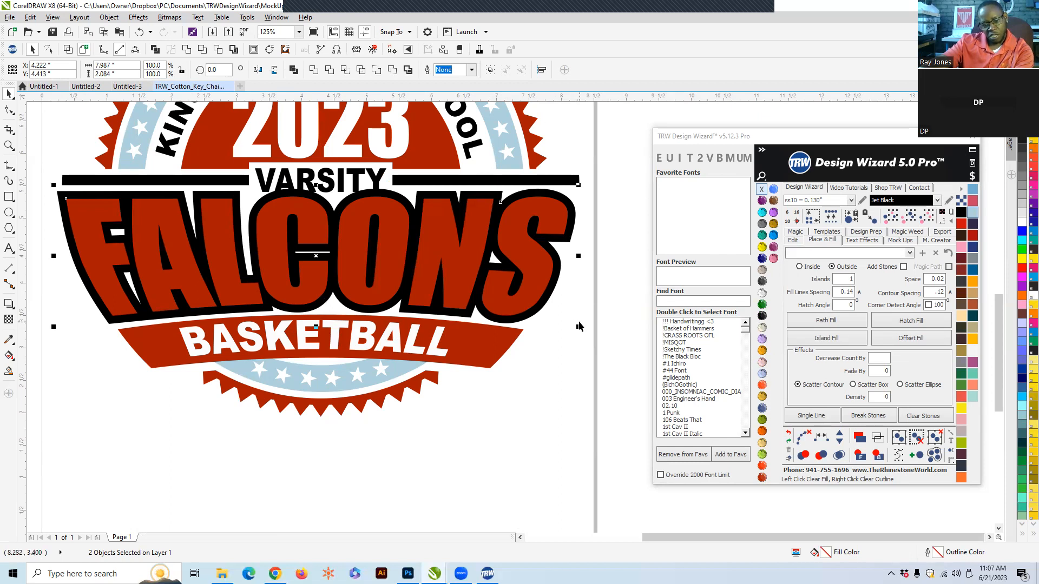
mouse_move(576, 328)
mouse_down()
mouse_move(563, 310)
mouse_move(573, 325)
mouse_move(560, 321)
mouse_up()
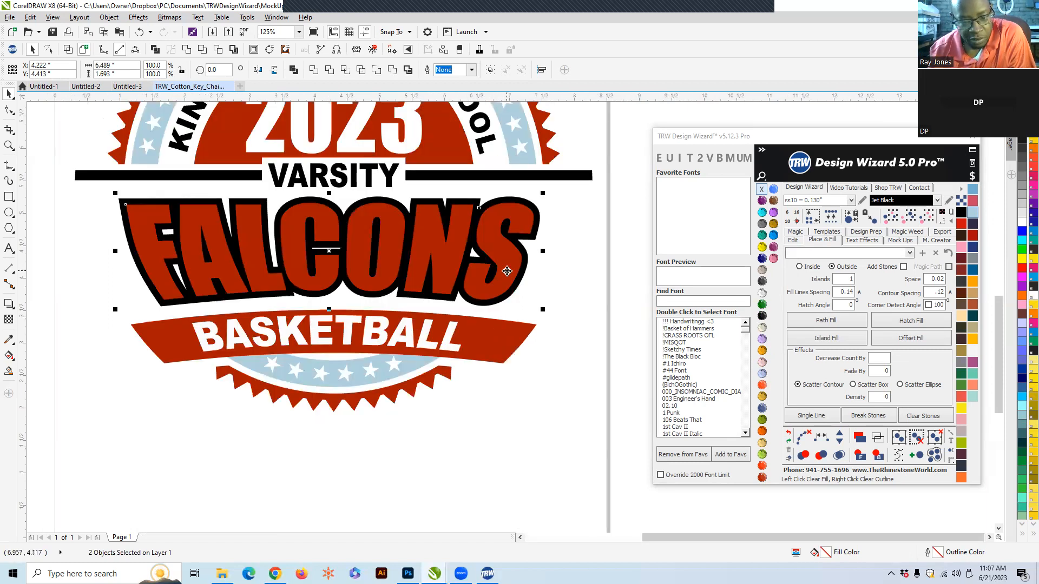
scroll(506, 270, up, 2)
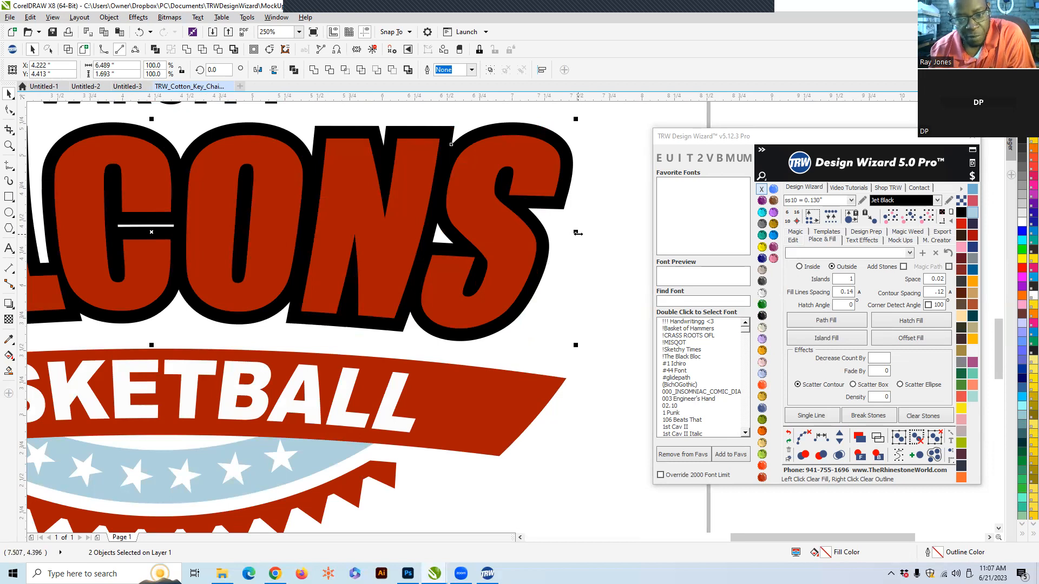
drag(585, 229, 633, 234)
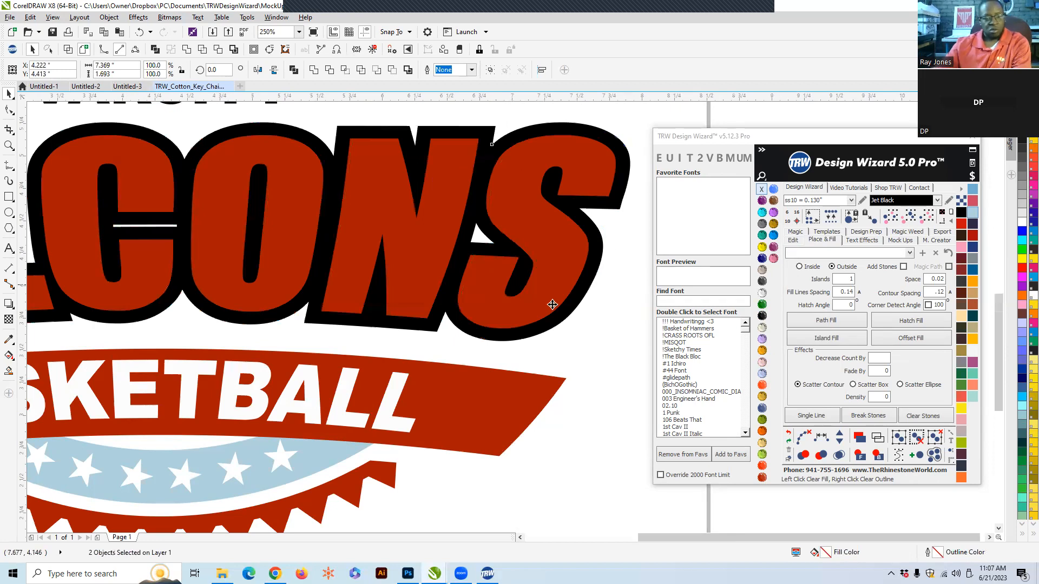
scroll(368, 303, down, 5)
scroll(369, 293, up, 2)
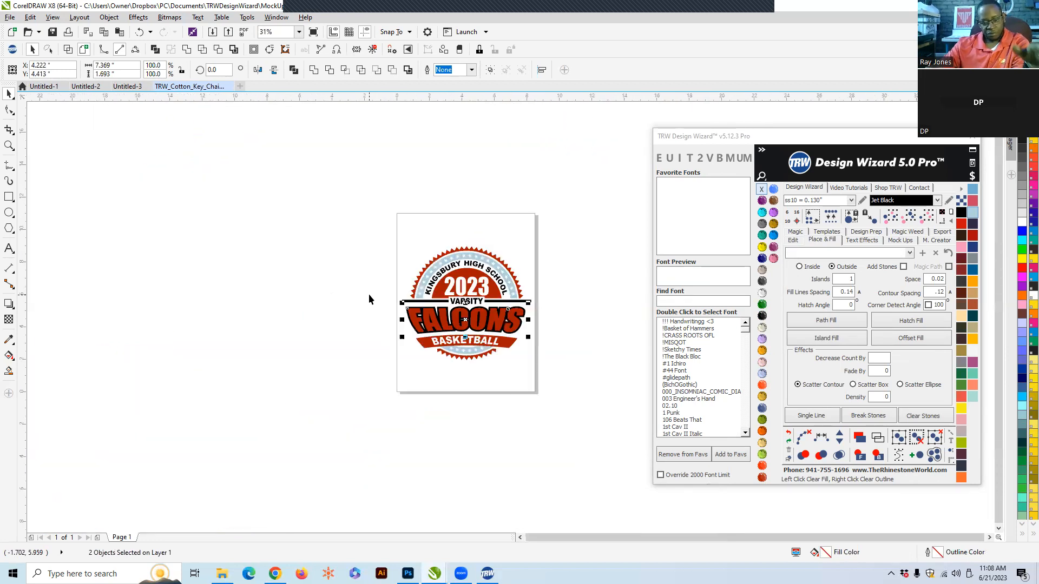
scroll(470, 329, up, 3)
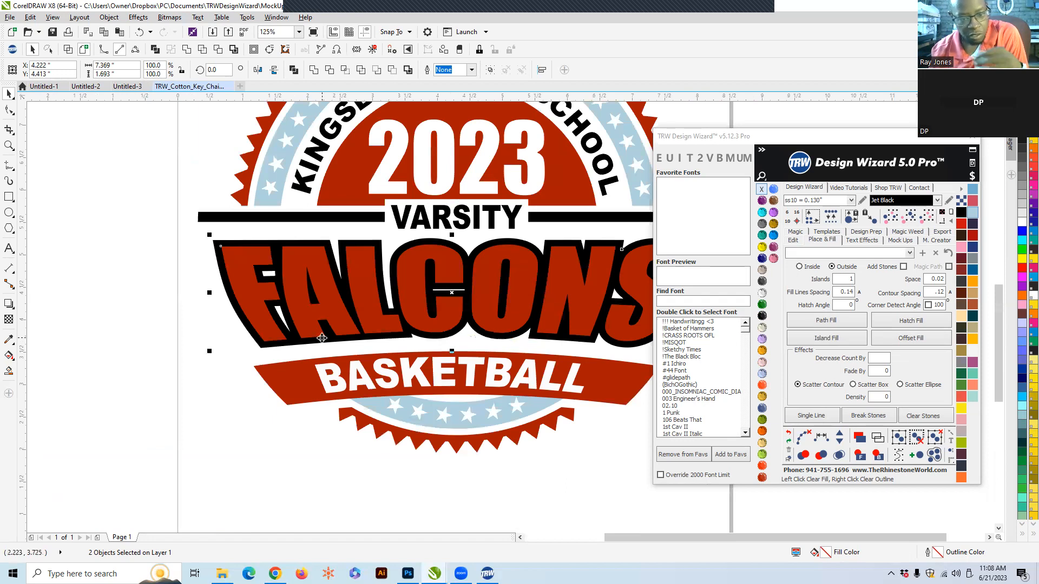
- Fill the FALCONS lettering Powder Blue
click(119, 310)
scroll(243, 329, down, 1)
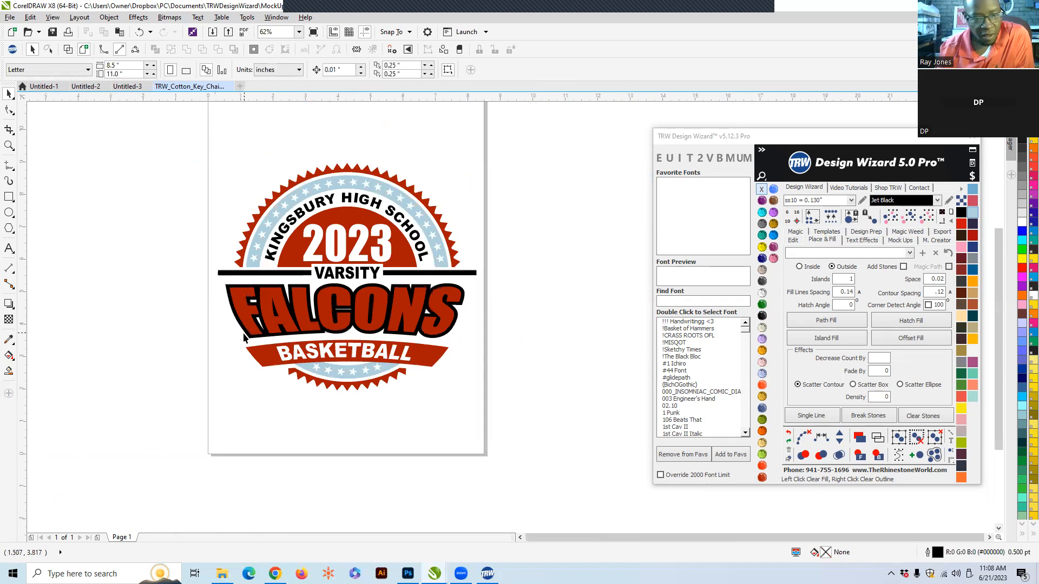
scroll(339, 339, up, 2)
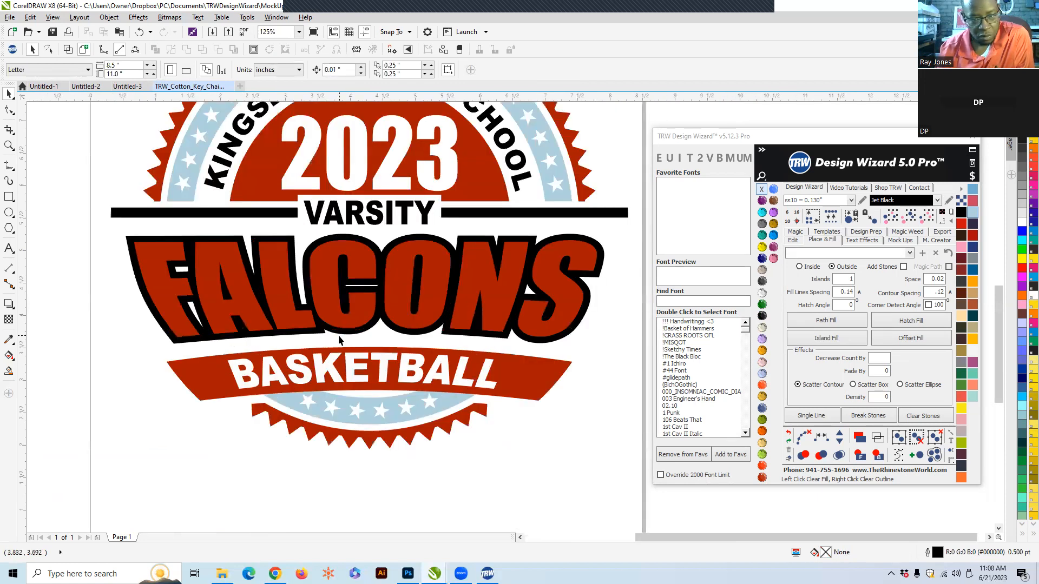
scroll(378, 309, up, 4)
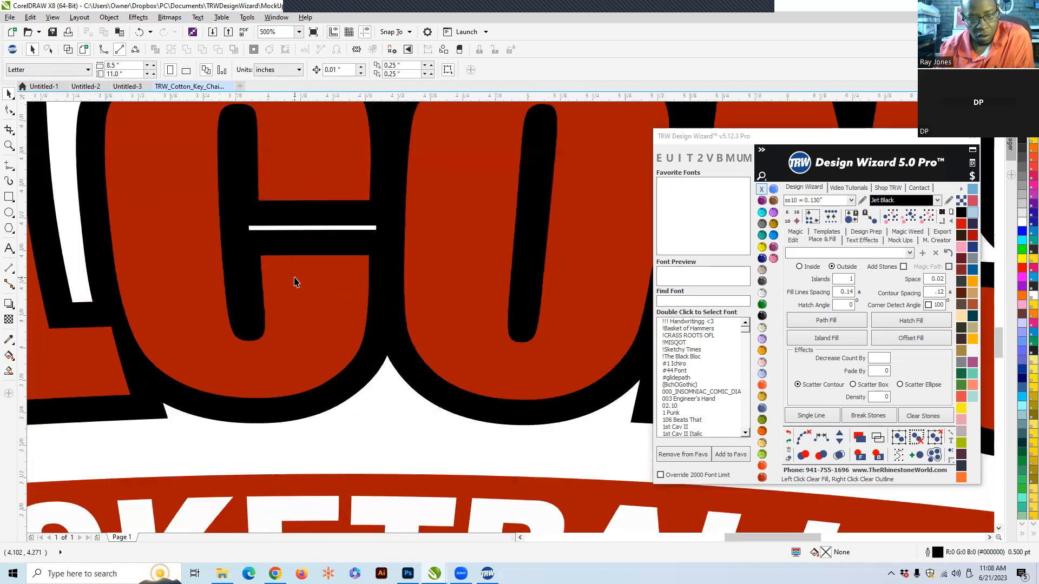
click(329, 304)
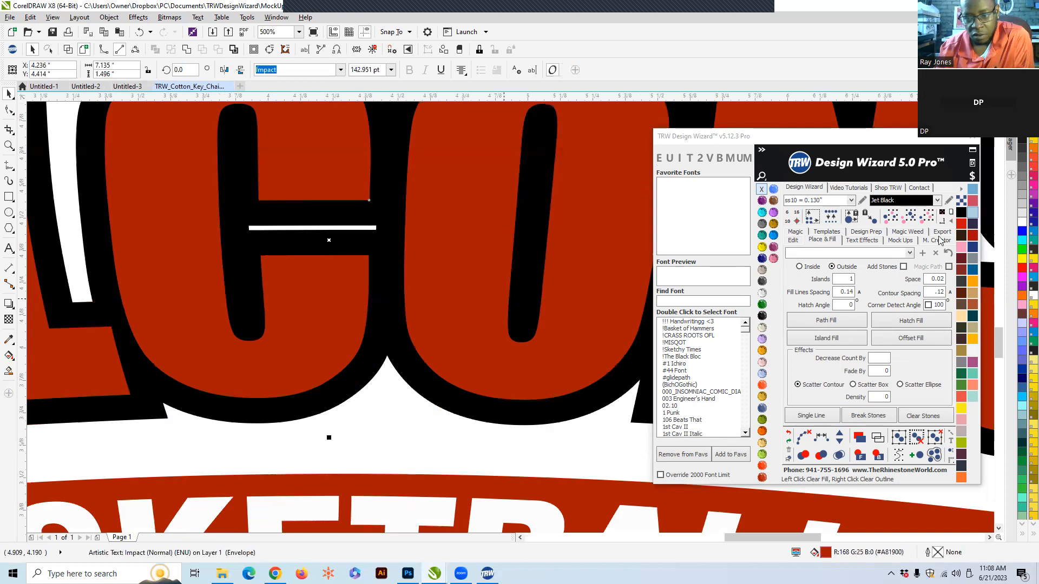
click(972, 212)
- Color the outline around FALCONS Ruby Maroon
click(531, 210)
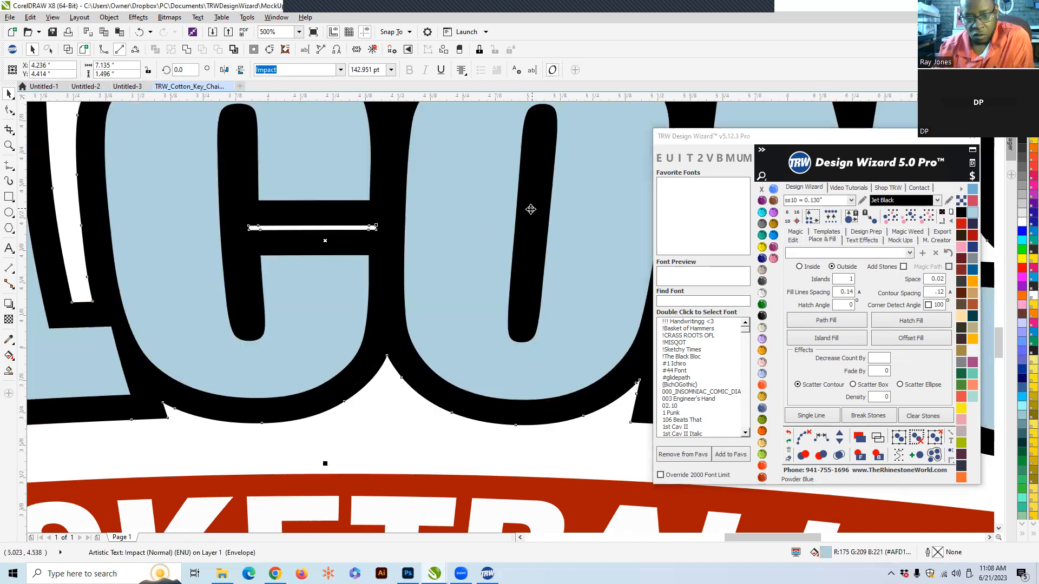
click(761, 477)
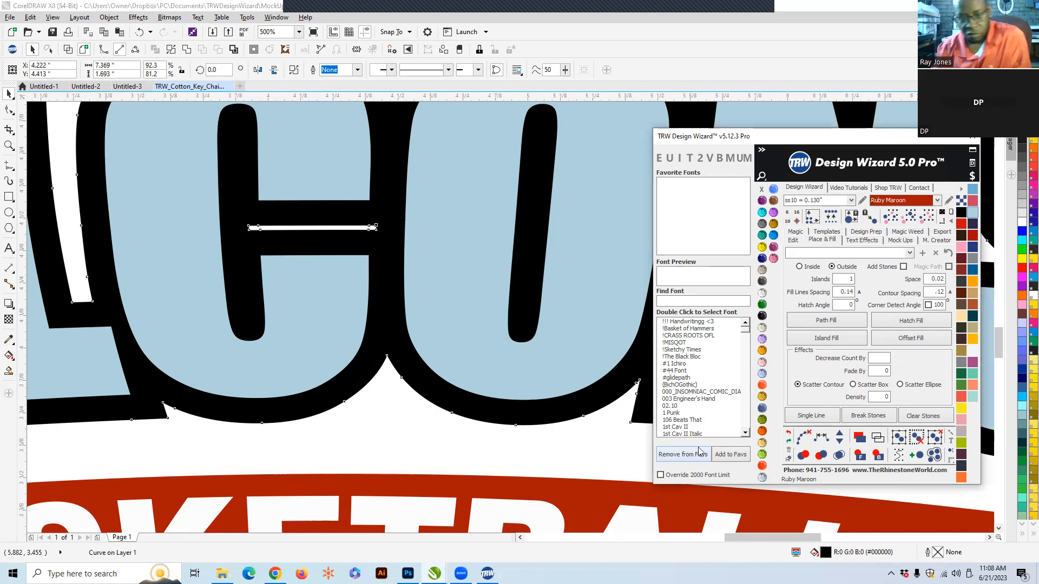
scroll(479, 270, down, 5)
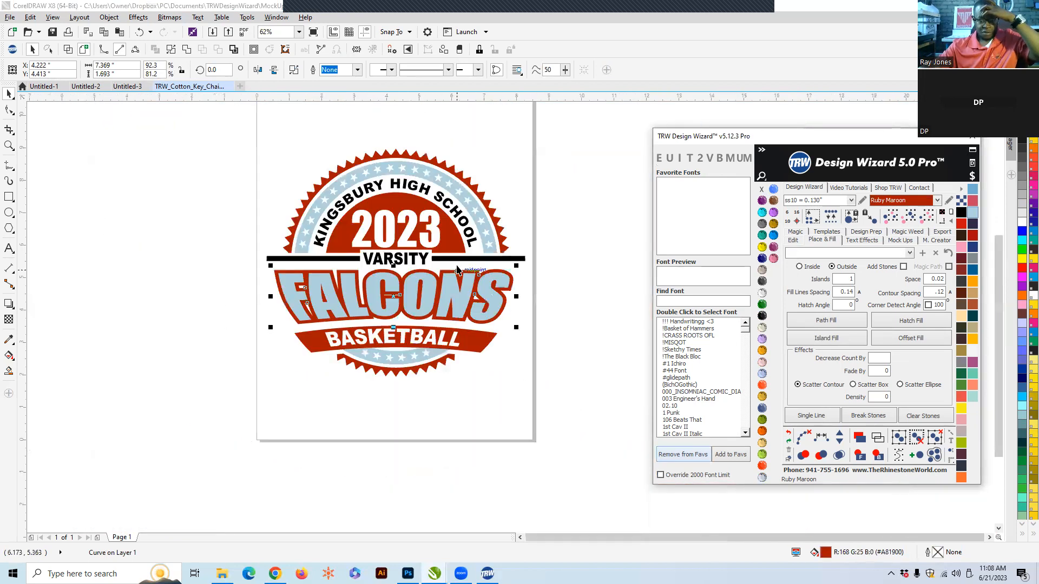
scroll(457, 270, up, 2)
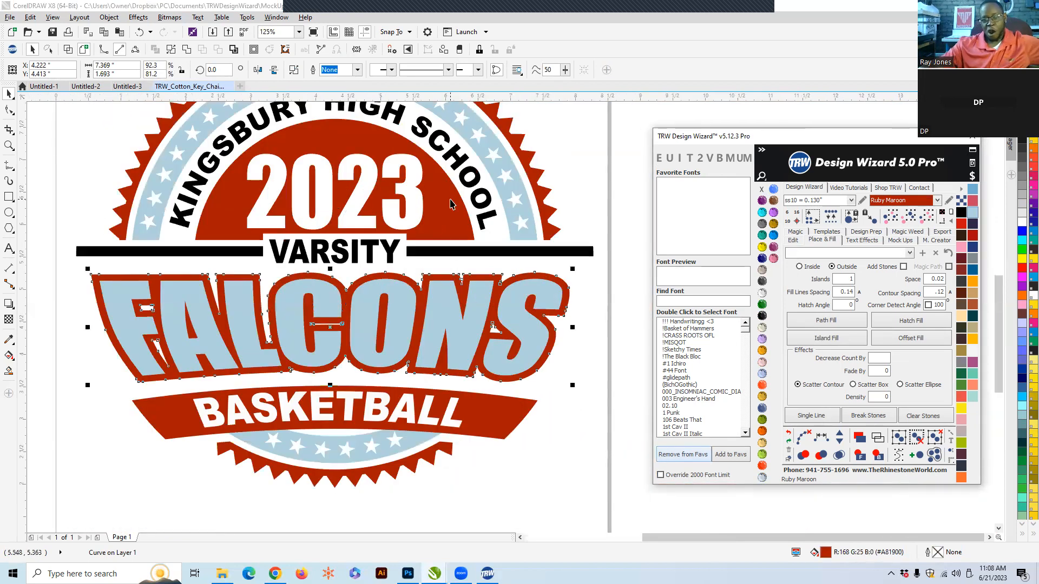
click(581, 155)
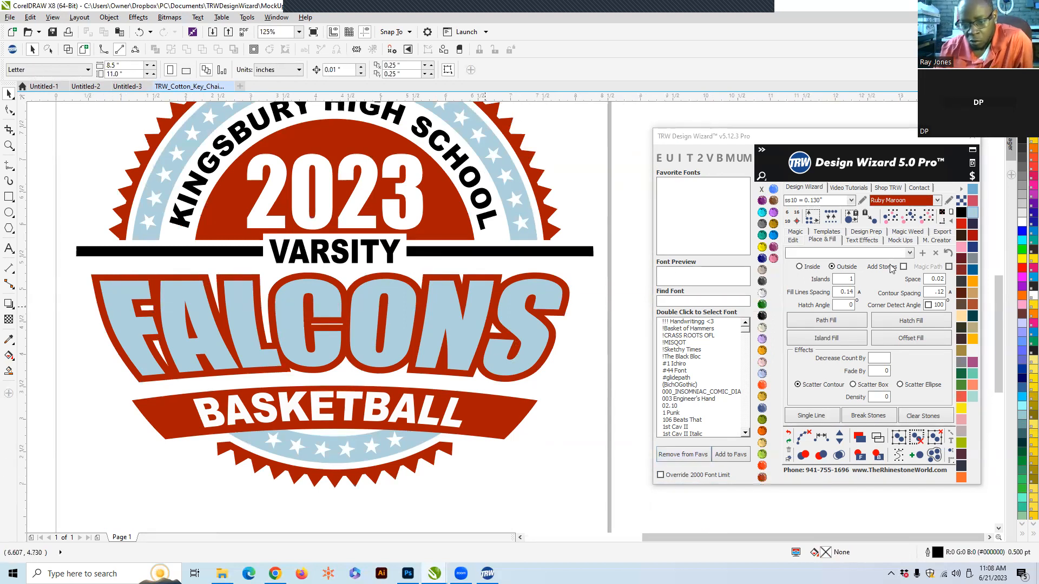
- In the Place & Fill settings, set contour spacing to .075 and enable Add Stones and Magic Path
click(821, 236)
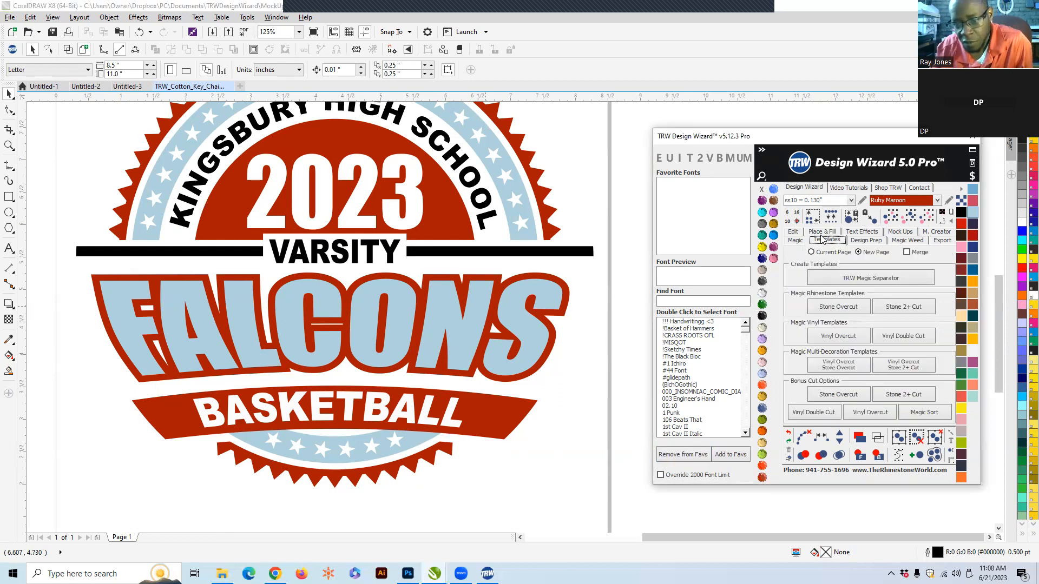
click(821, 232)
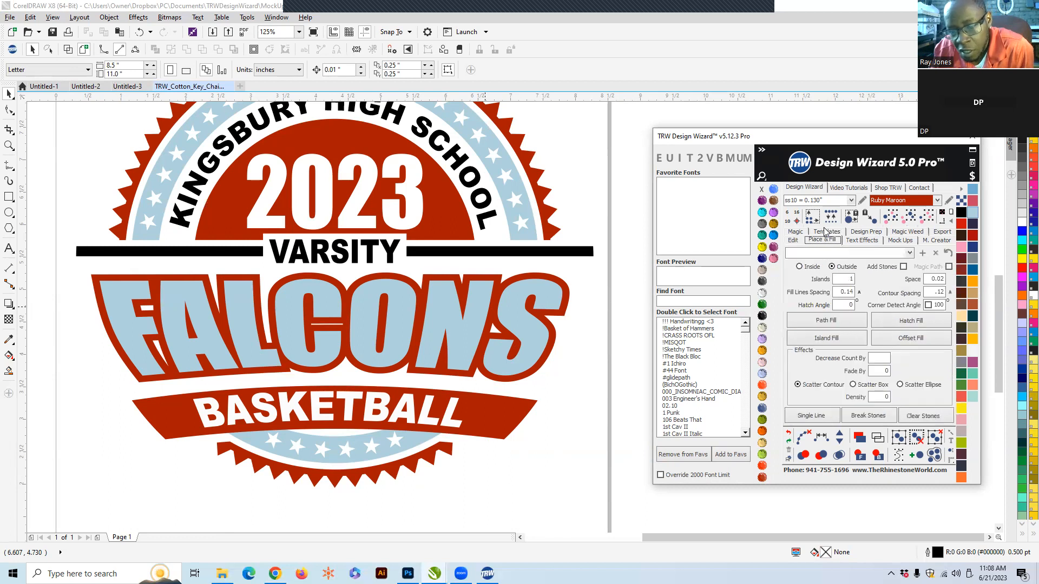
click(927, 293)
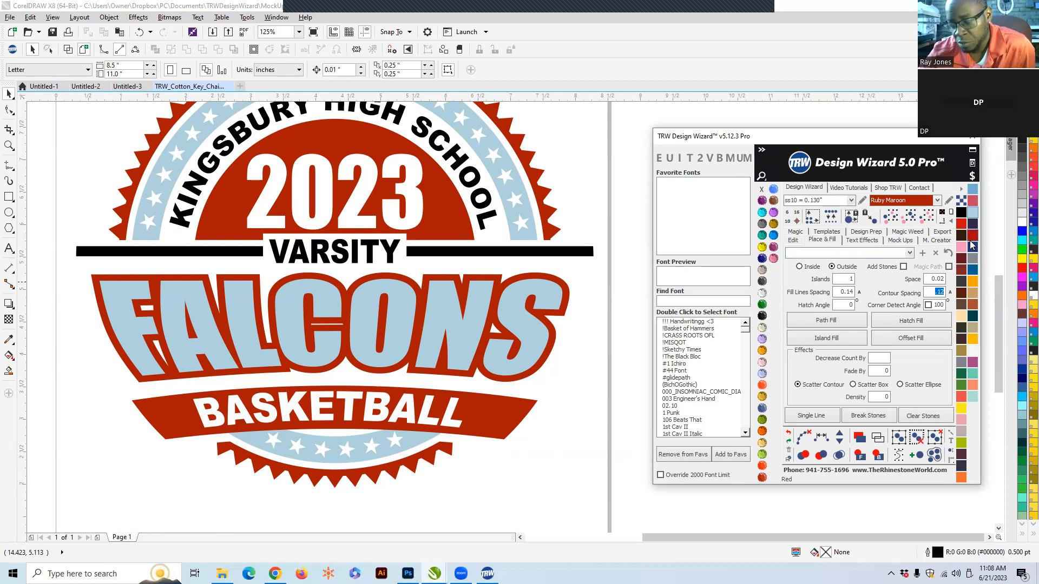
key(BackSpace)
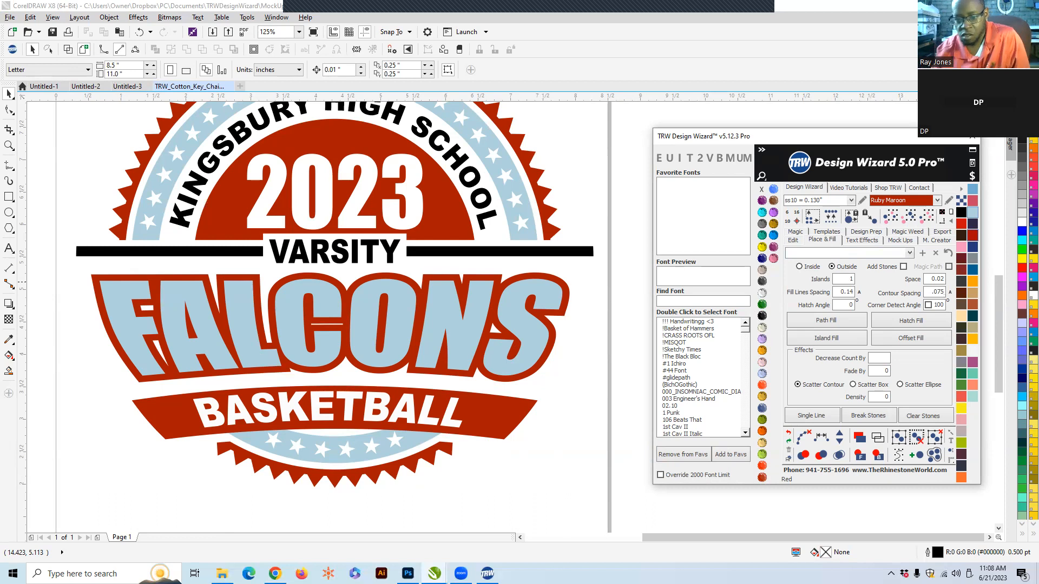
click(903, 267)
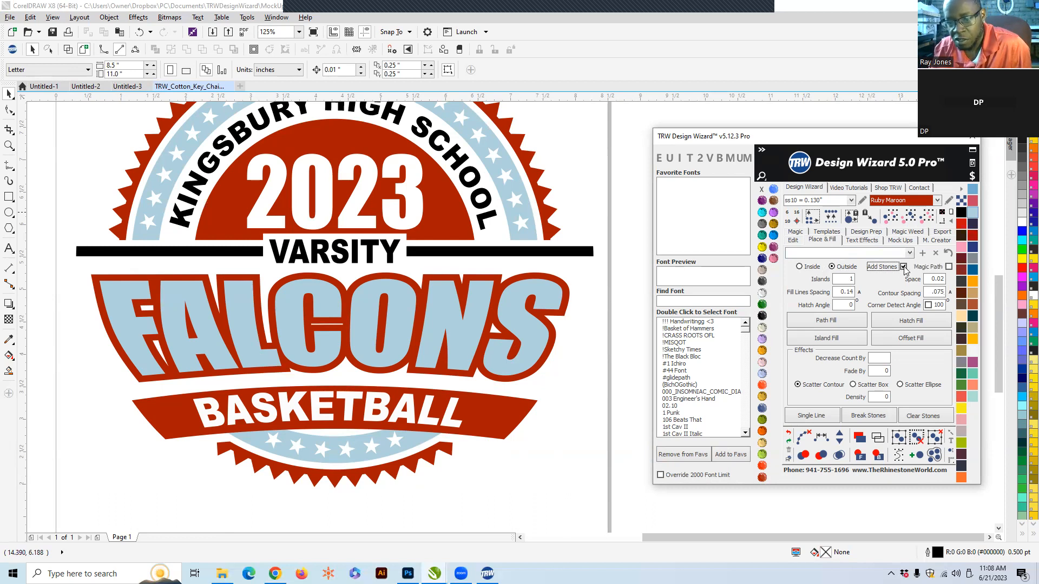
click(948, 268)
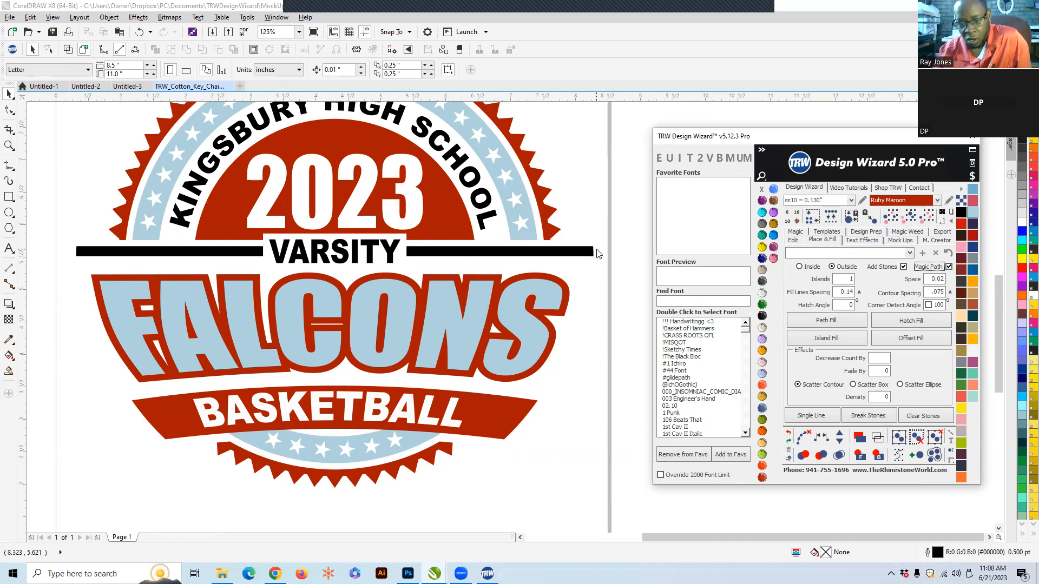
- Set the wizard color to Citrine and select the FALCONS text
click(600, 204)
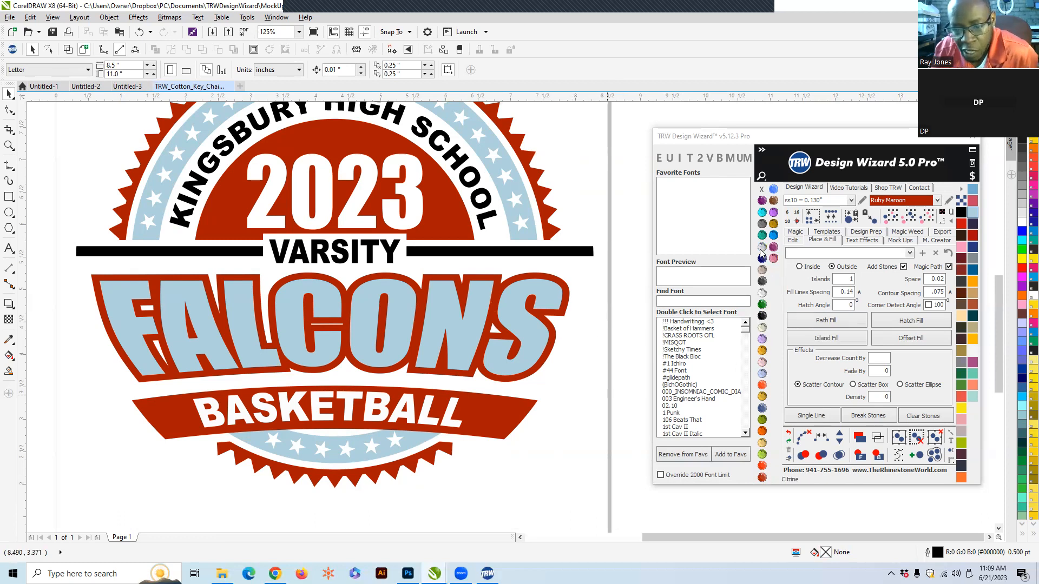
click(760, 249)
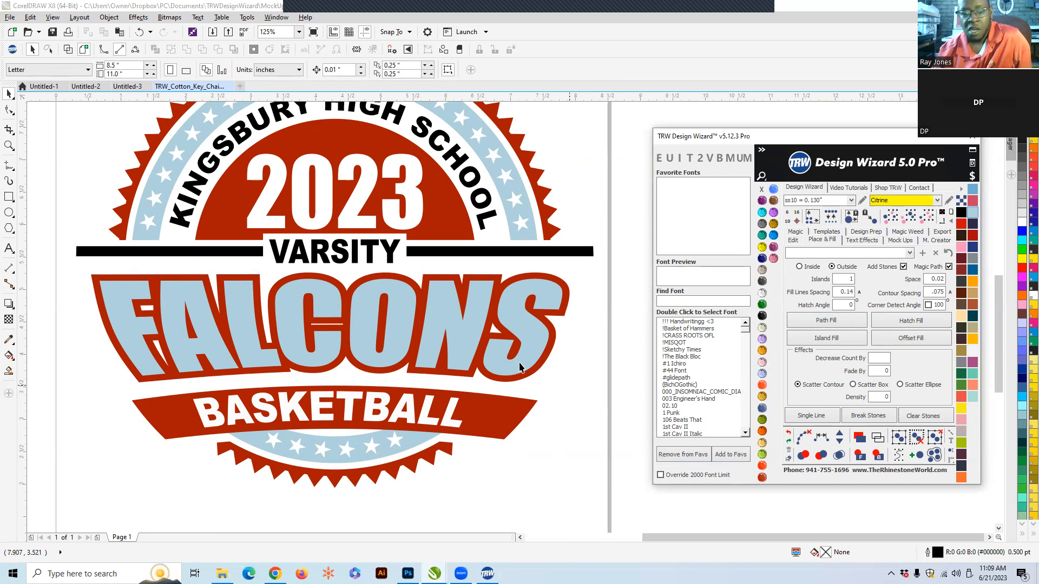
click(441, 308)
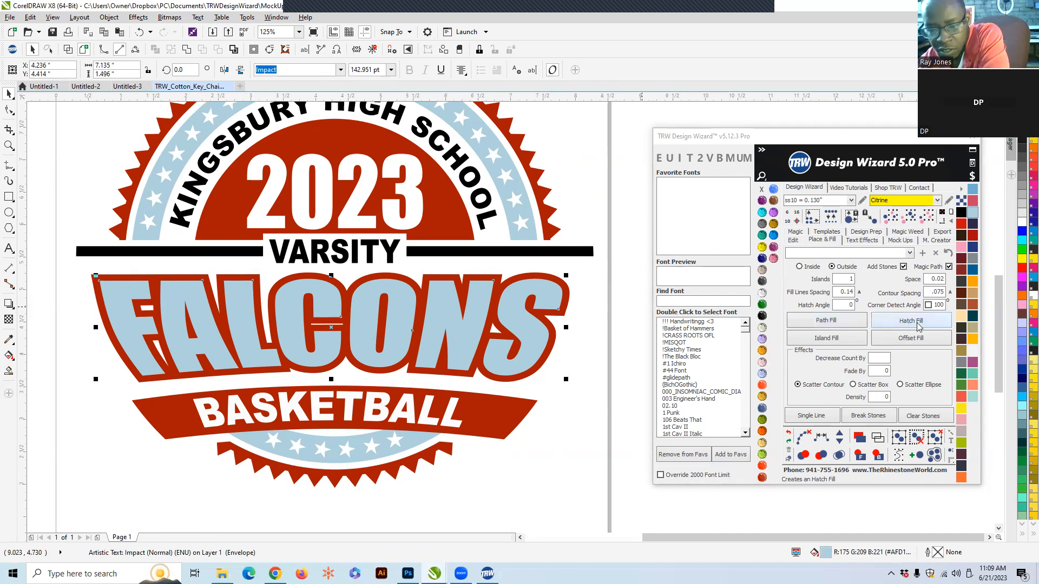
scroll(317, 458, down, 1)
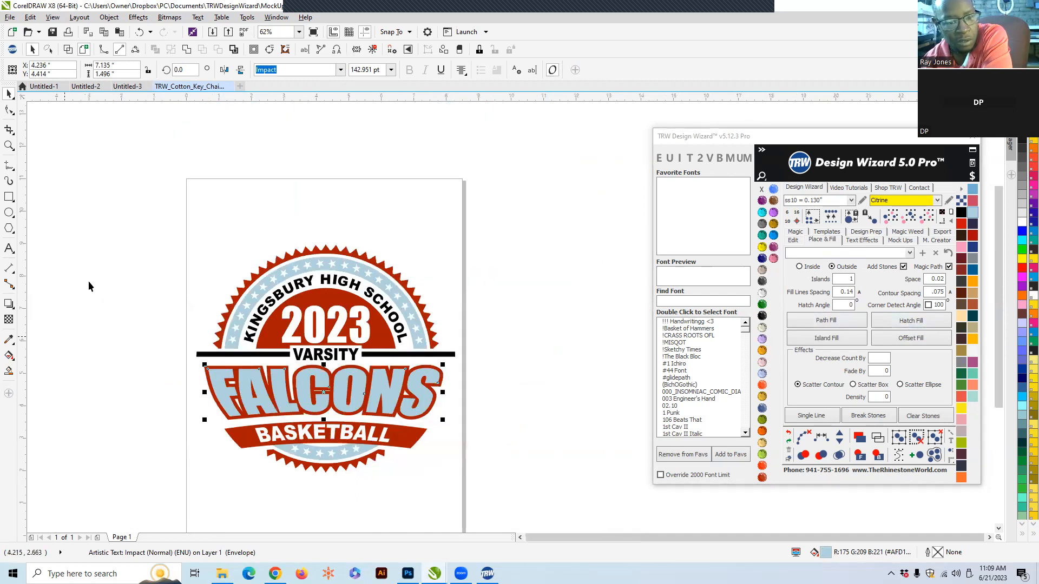
drag(119, 201, 492, 400)
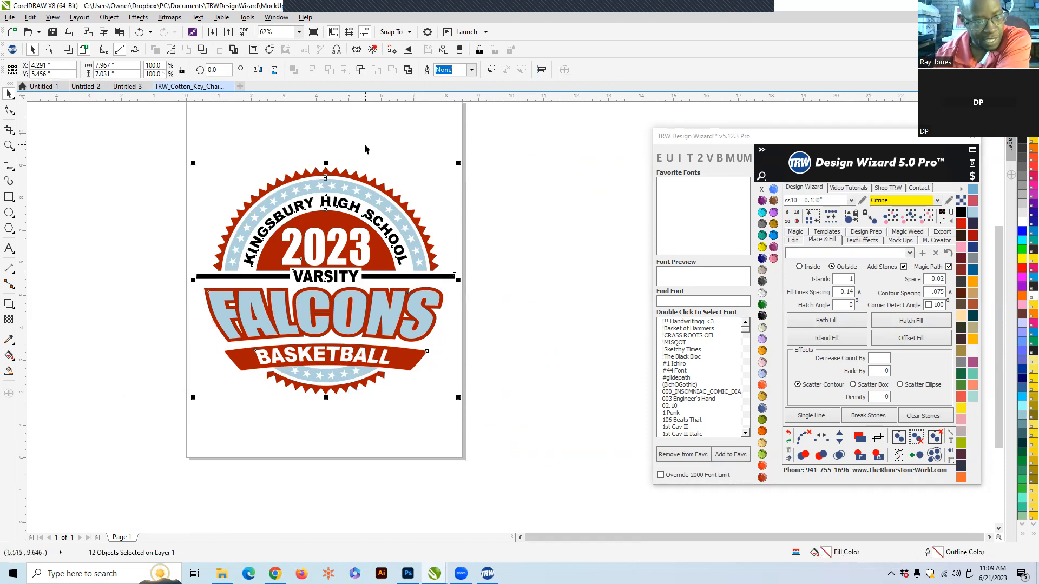
click(407, 135)
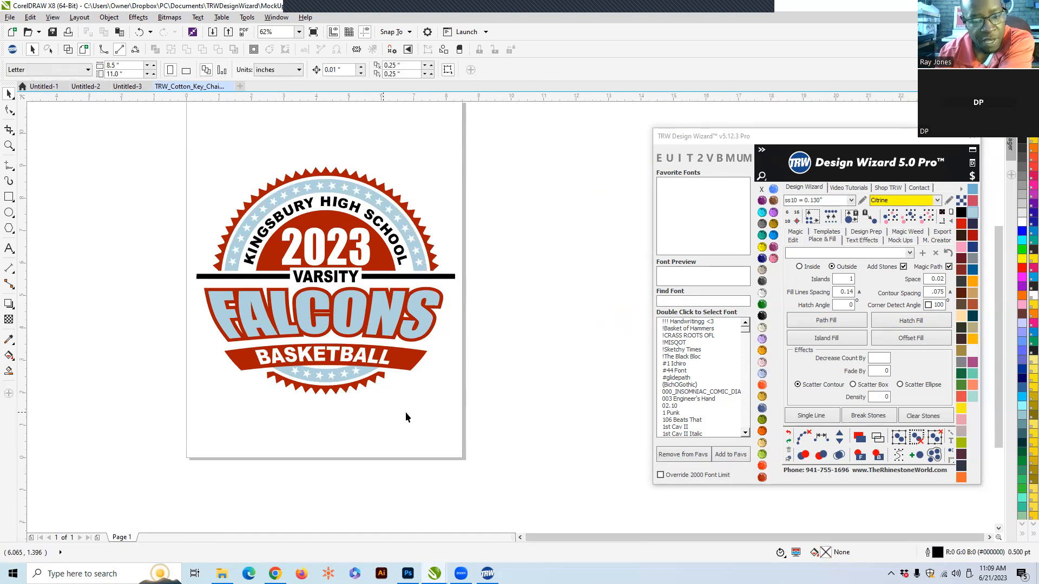
scroll(407, 416, up, 2)
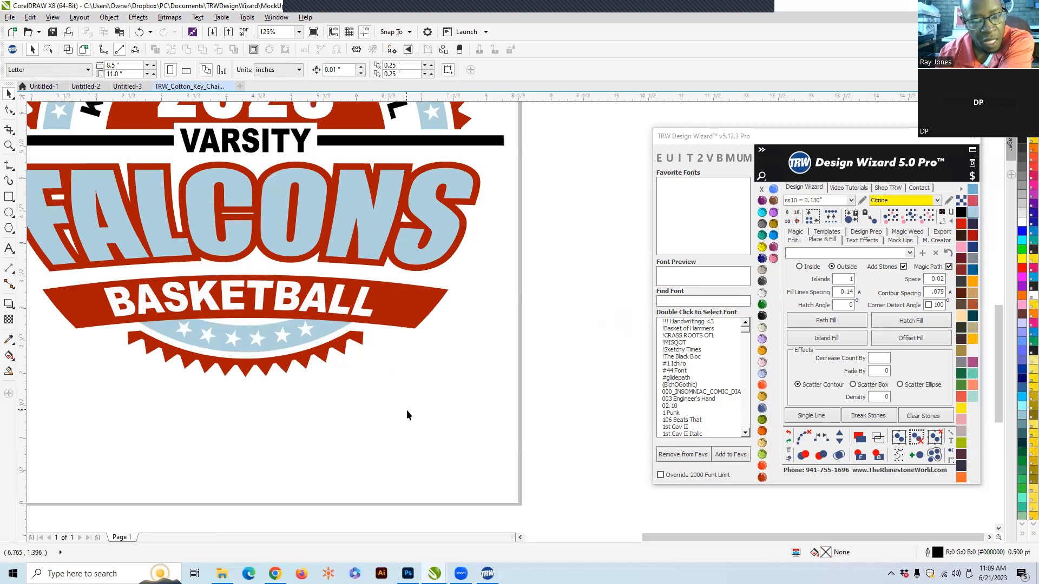
scroll(406, 411, down, 2)
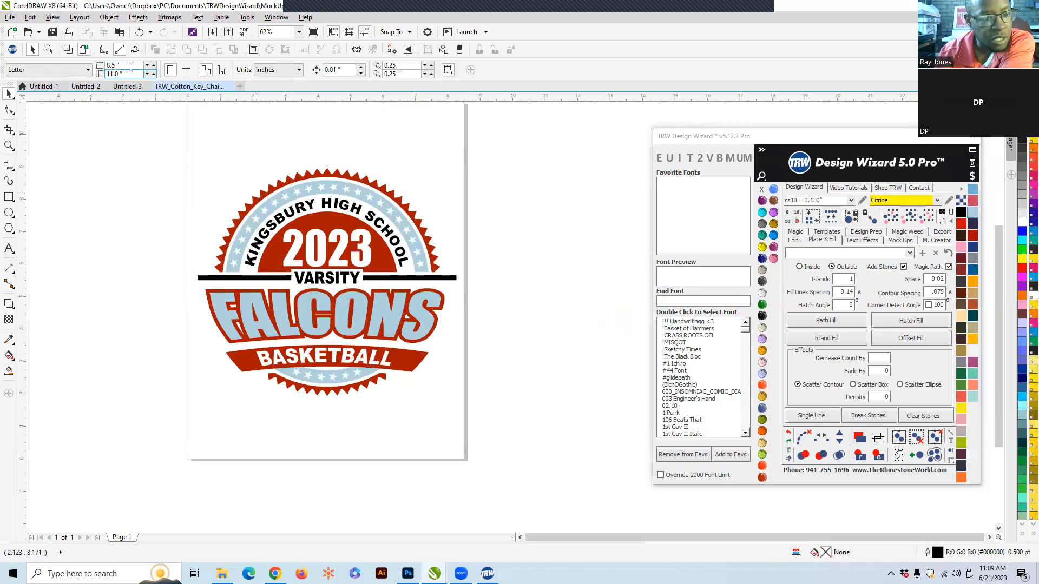
- Set the page size to 13 x 19 inches
drag(130, 66, 79, 65)
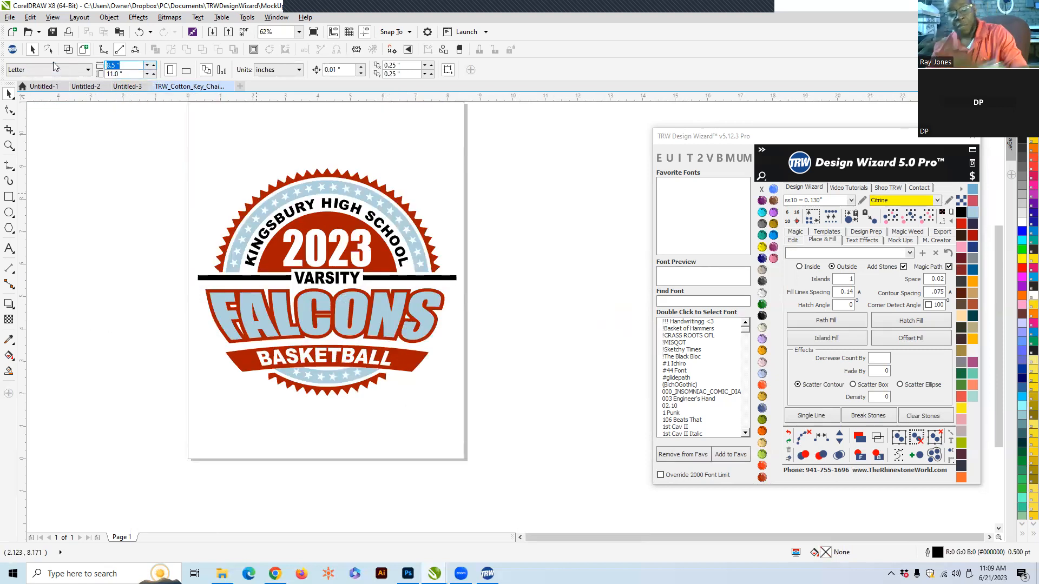
text(13)
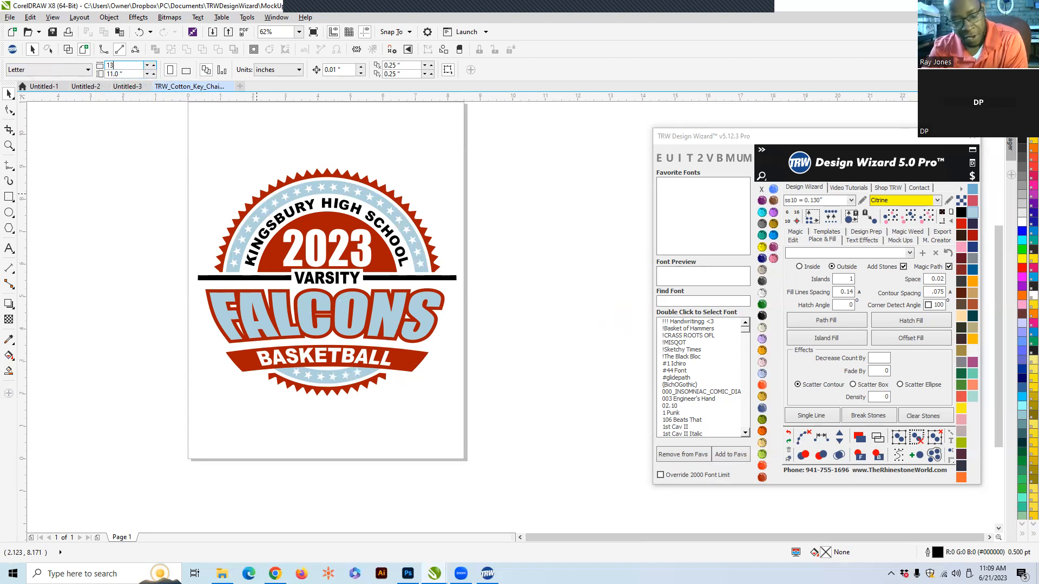
key(Tab)
text(19)
key(Return)
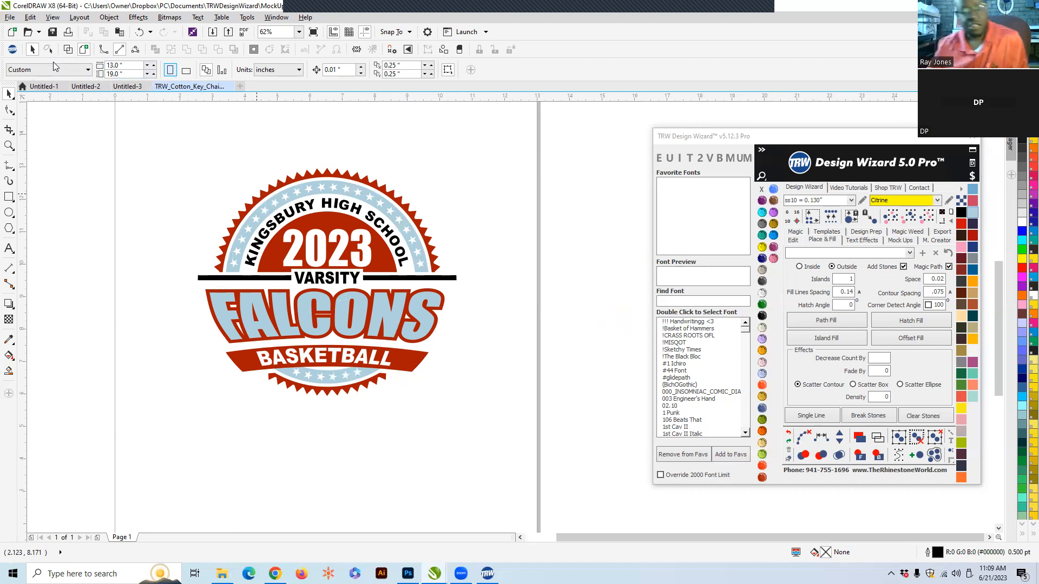
- Select the whole badge design and scale it up to about 10.4 x 9.2 inches
drag(152, 137, 533, 461)
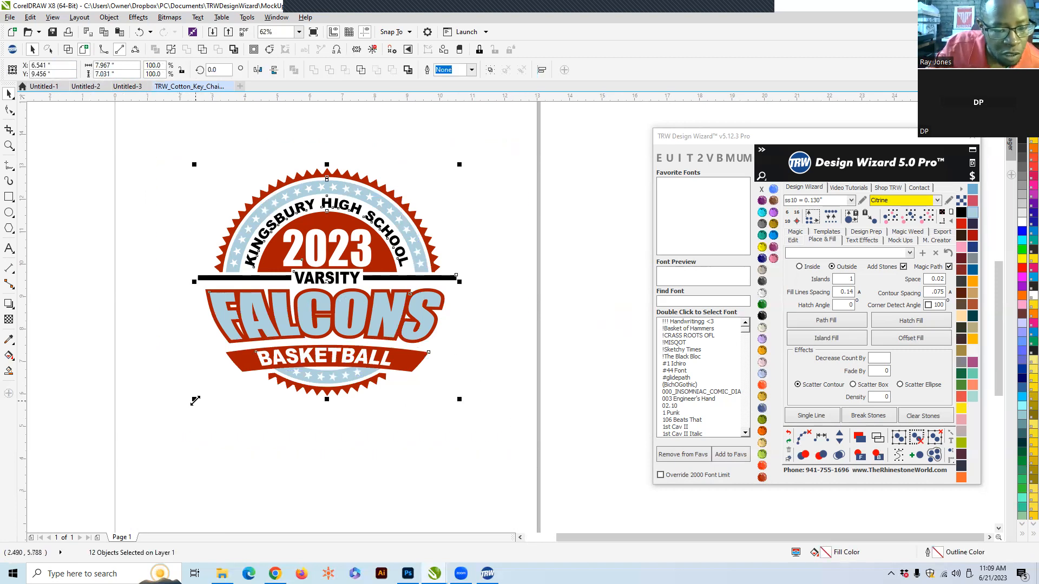
drag(194, 400, 114, 484)
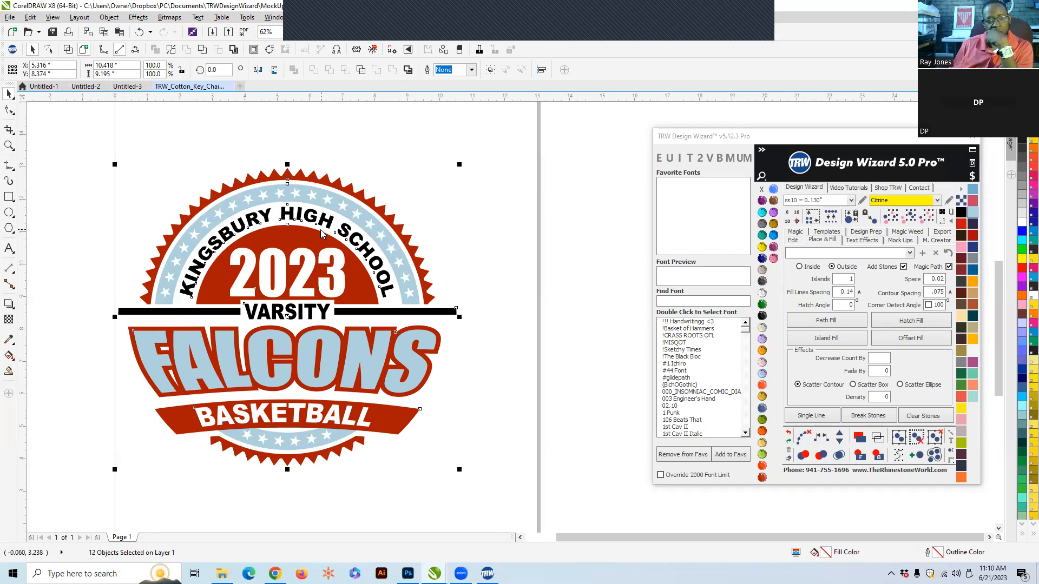
mouse_move(487, 574)
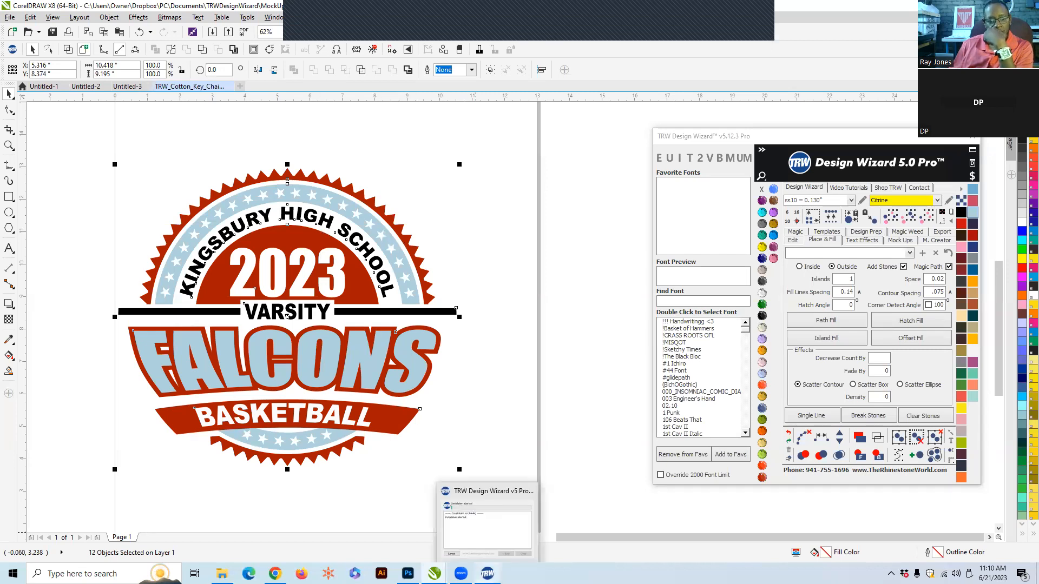
mouse_move(434, 573)
click(398, 547)
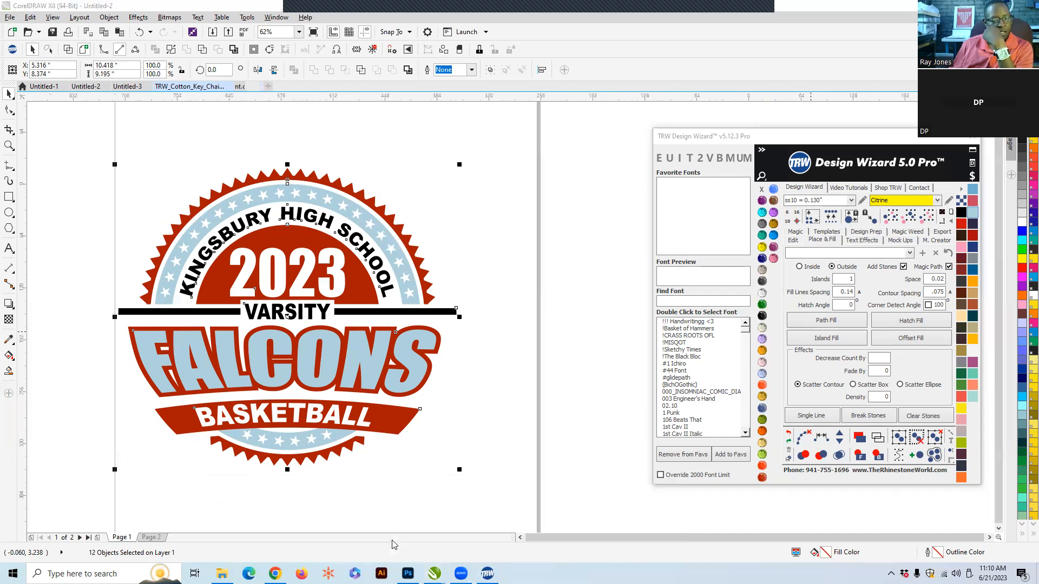
mouse_move(433, 573)
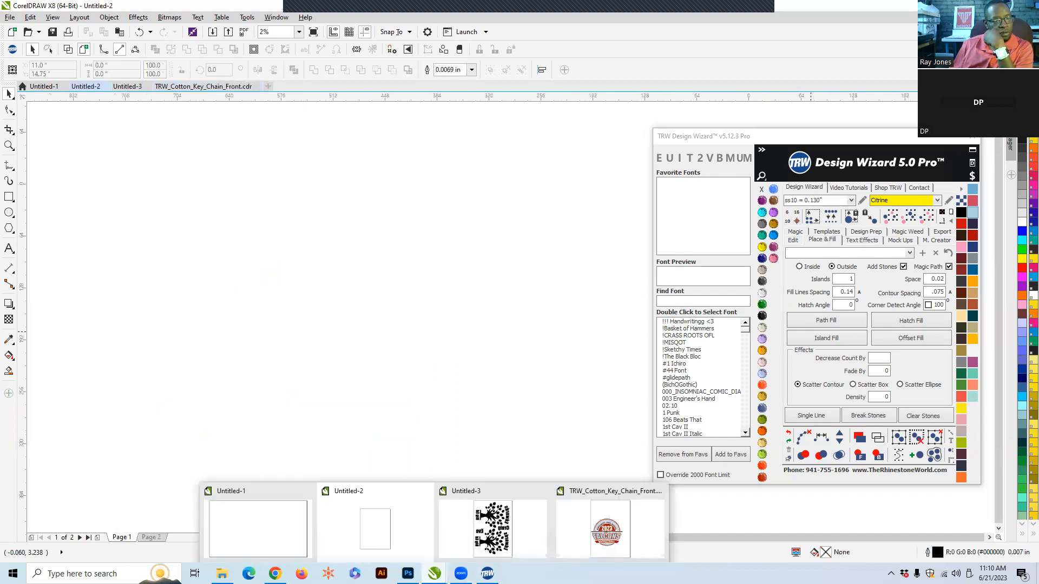
click(566, 528)
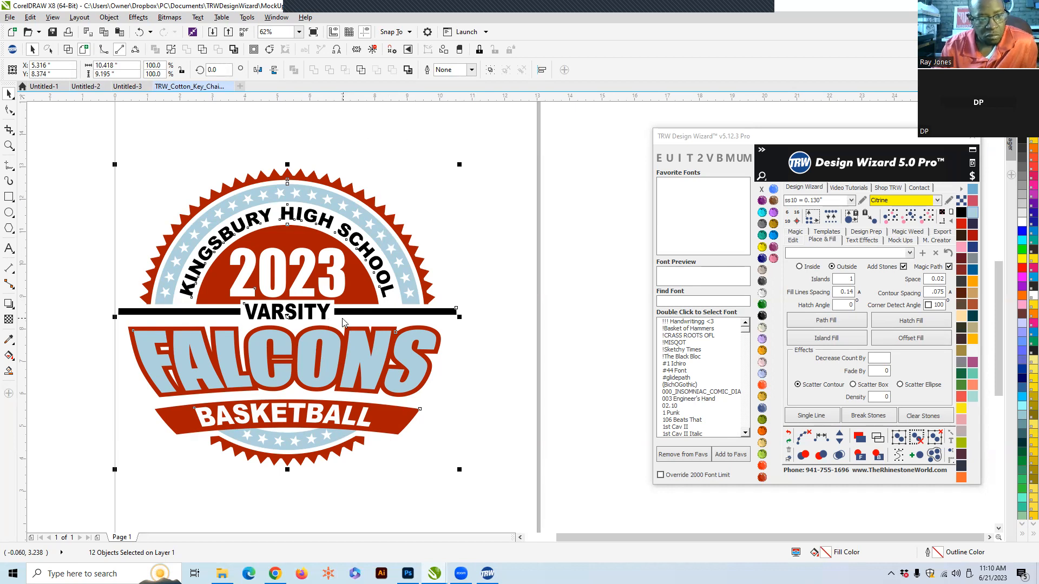
- Create a new 14 x 17 inch document
click(52, 32)
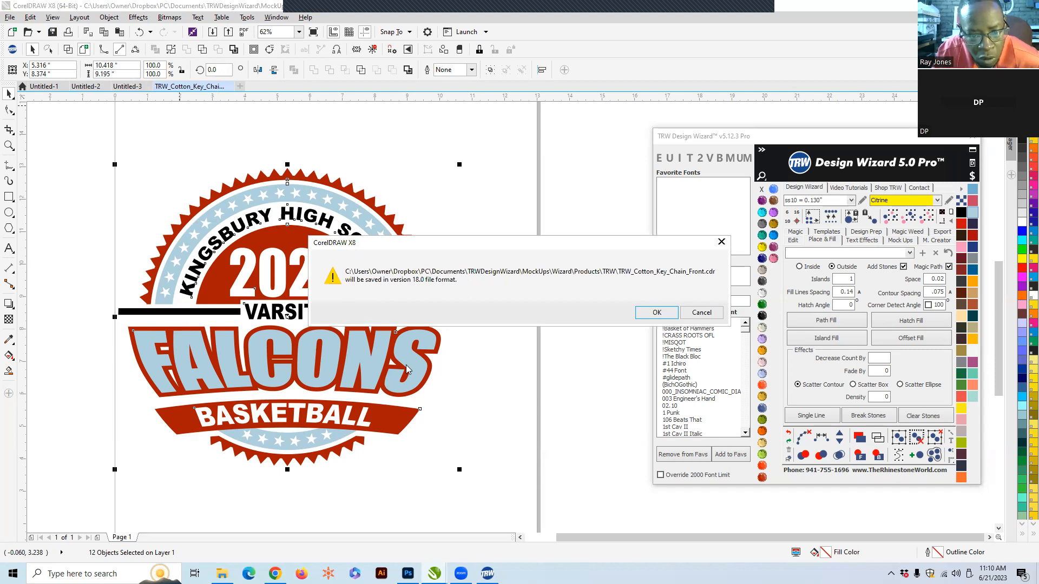
click(702, 314)
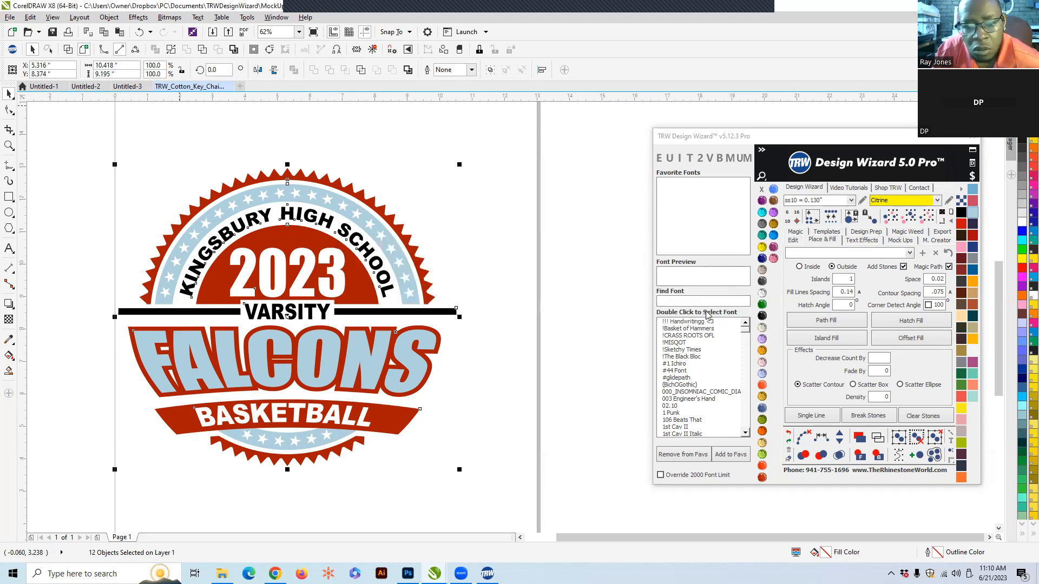
click(239, 87)
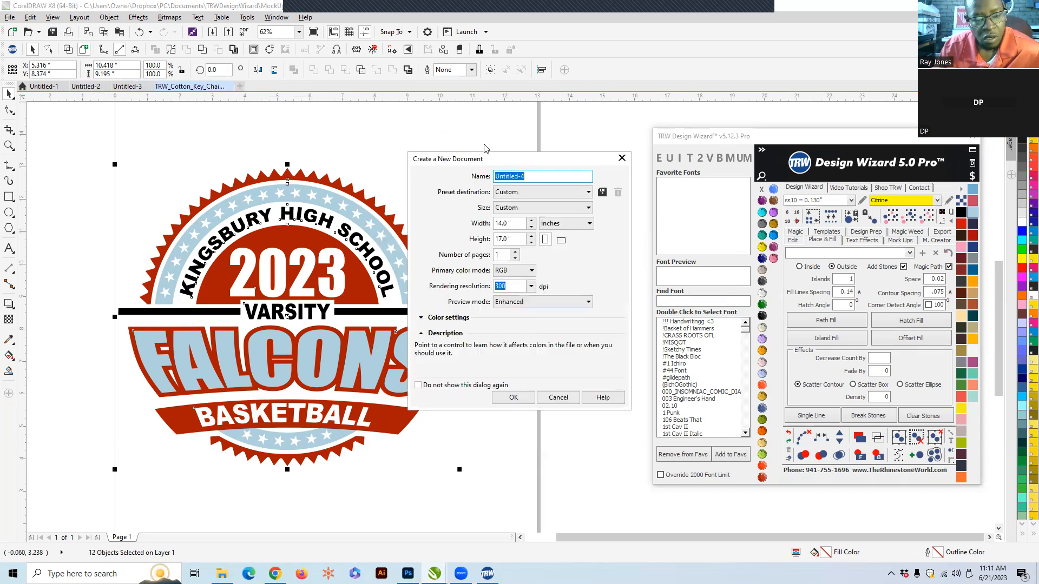
click(521, 397)
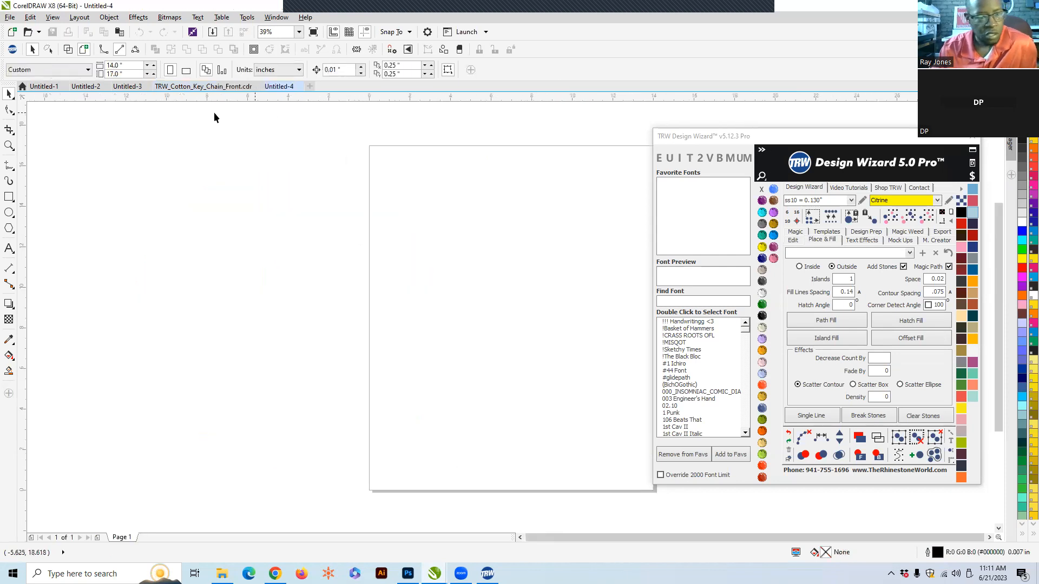
- Paste the badge design into the new document and close the template file without saving
click(190, 86)
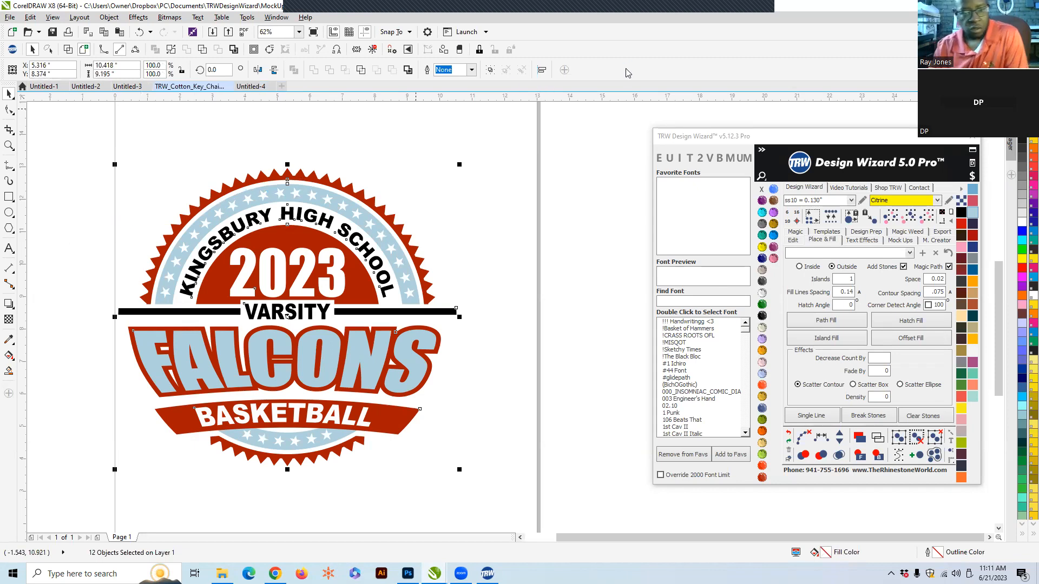
click(252, 87)
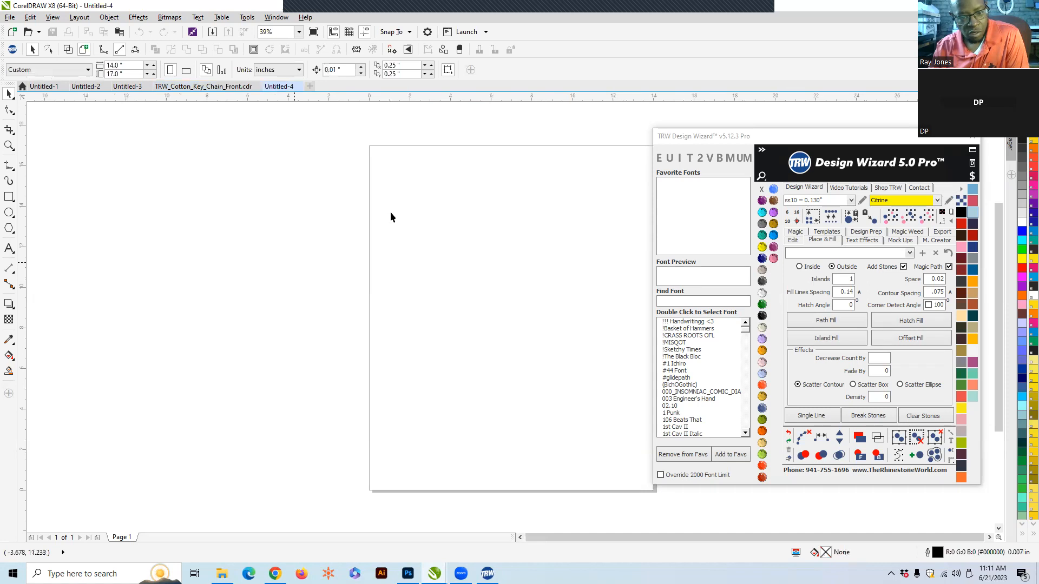
key(ctrl+v)
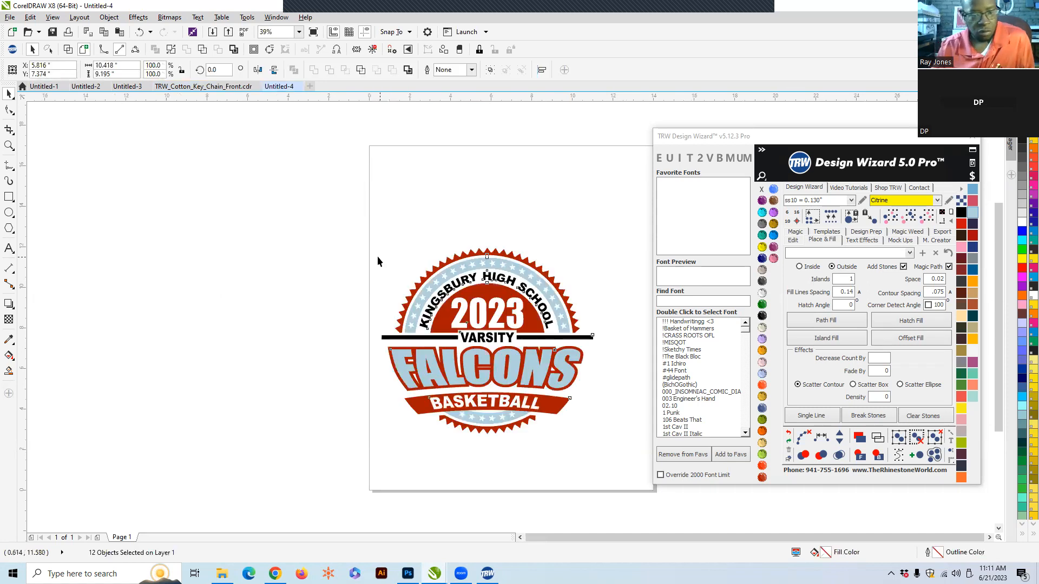
click(258, 87)
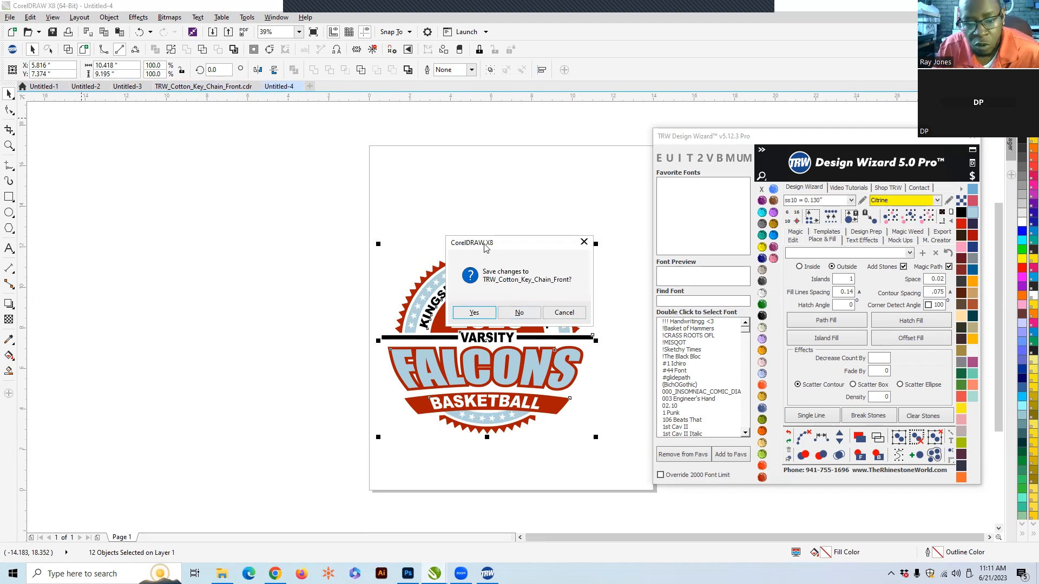
click(532, 315)
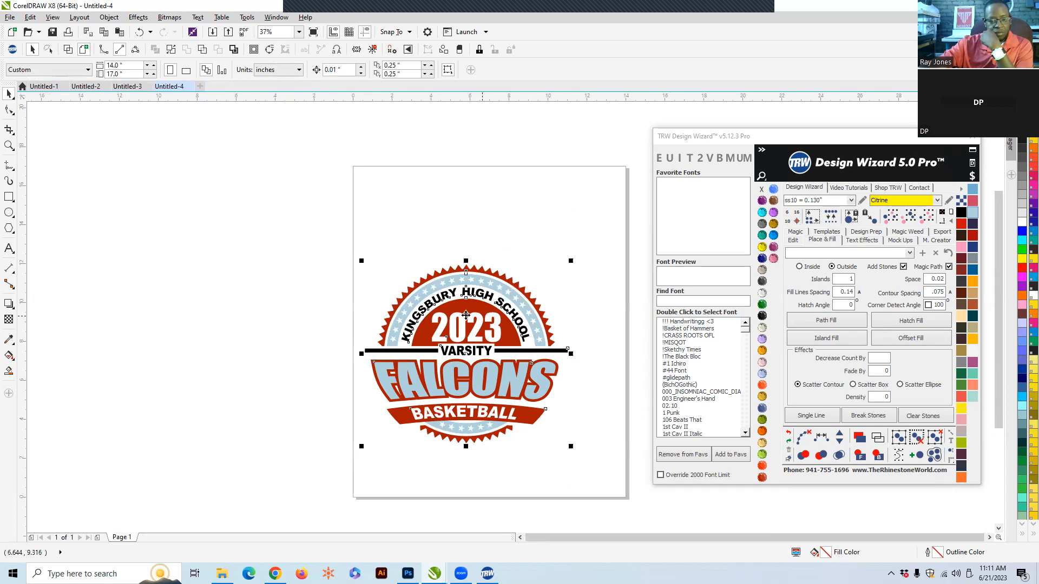
- Select the whole design and move it up and to the right on the page
click(582, 428)
scroll(575, 424, up, 2)
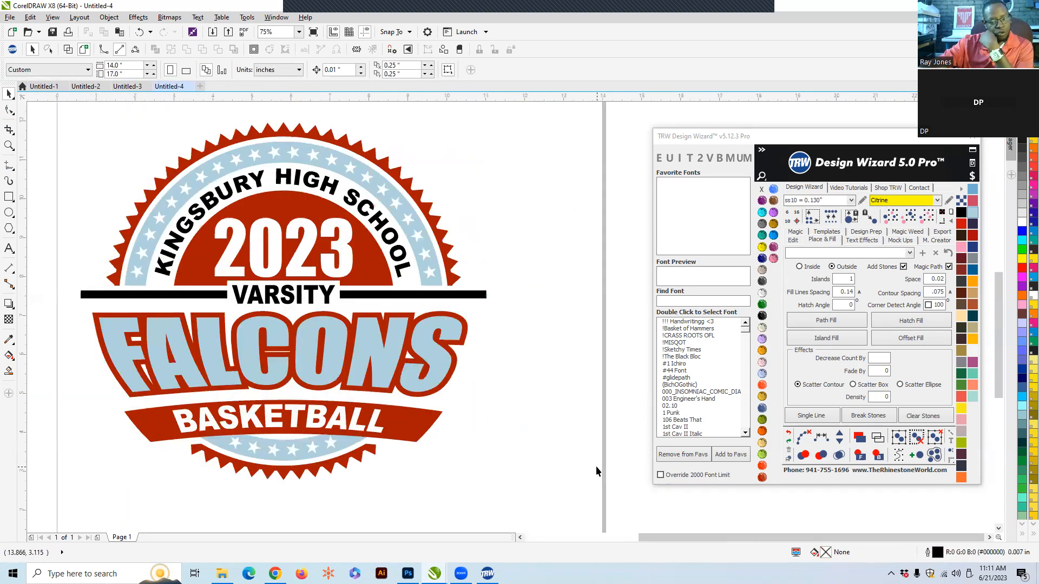
drag(551, 494, 51, 164)
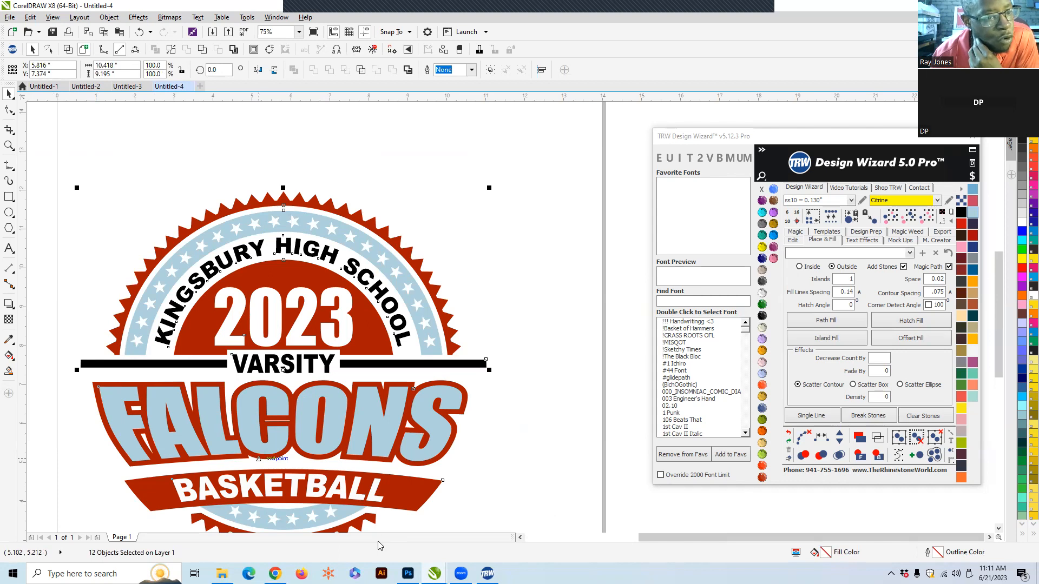
drag(315, 276, 360, 242)
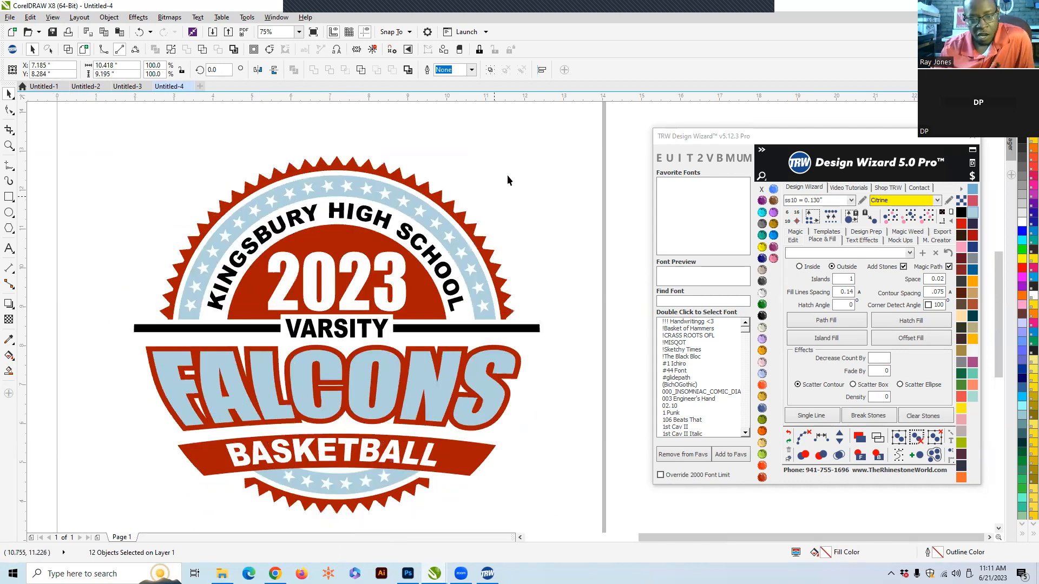
click(569, 167)
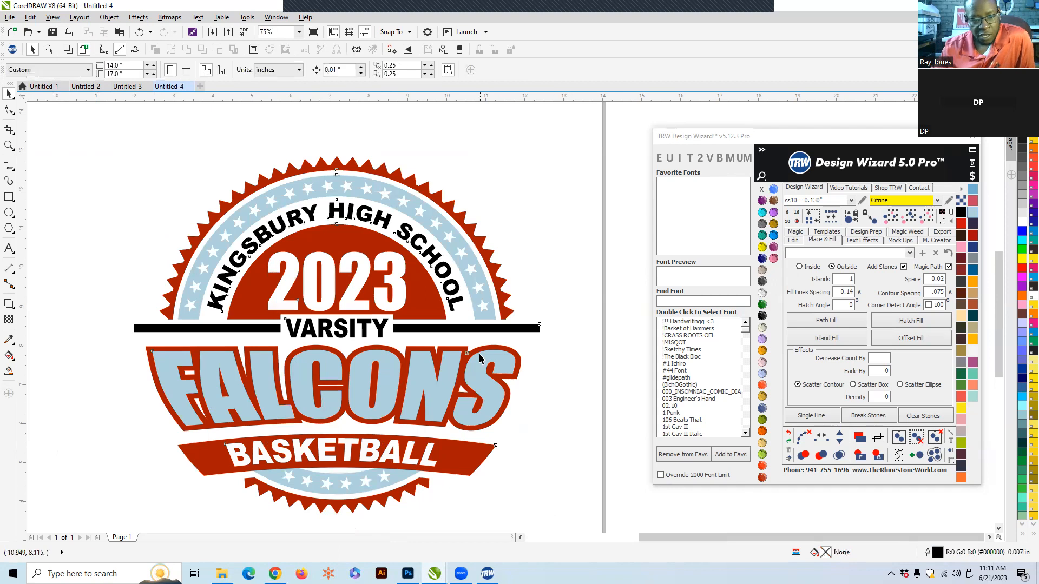
- Apply a rhinestone Hatch Fill to the FALCONS lettering and merge the overlapping stones
click(437, 399)
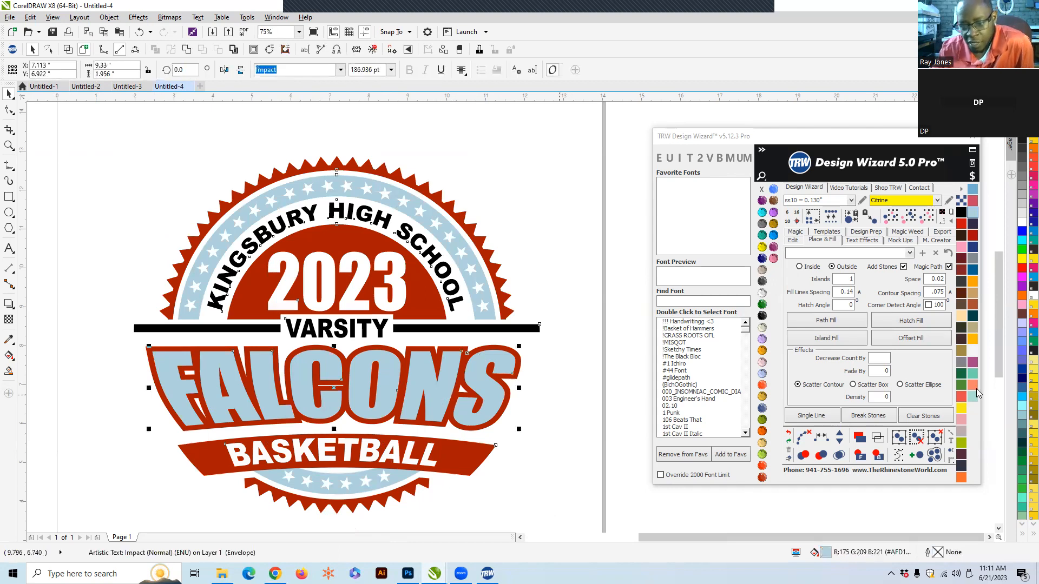
click(907, 323)
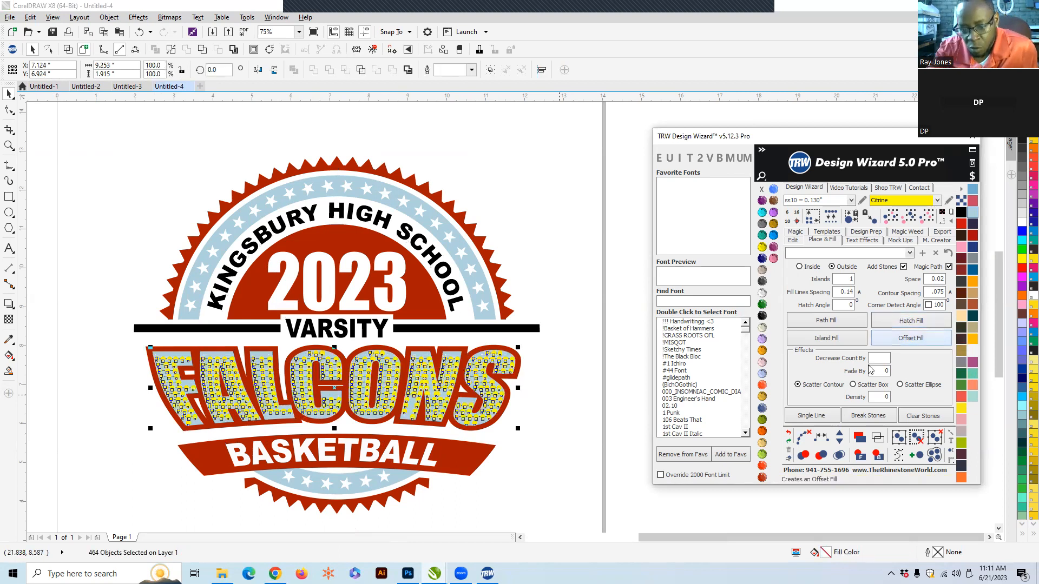
click(799, 440)
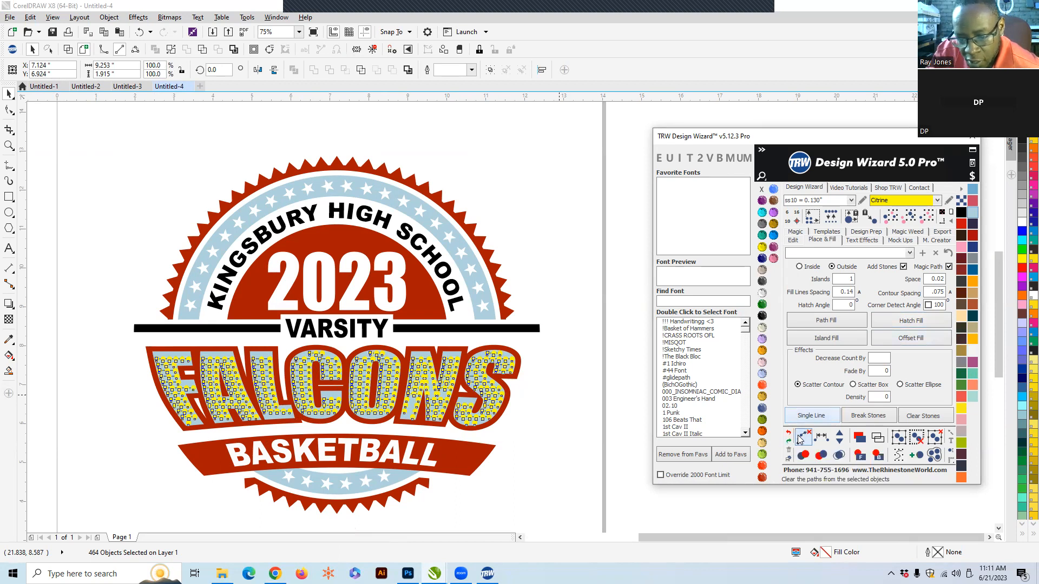
click(838, 456)
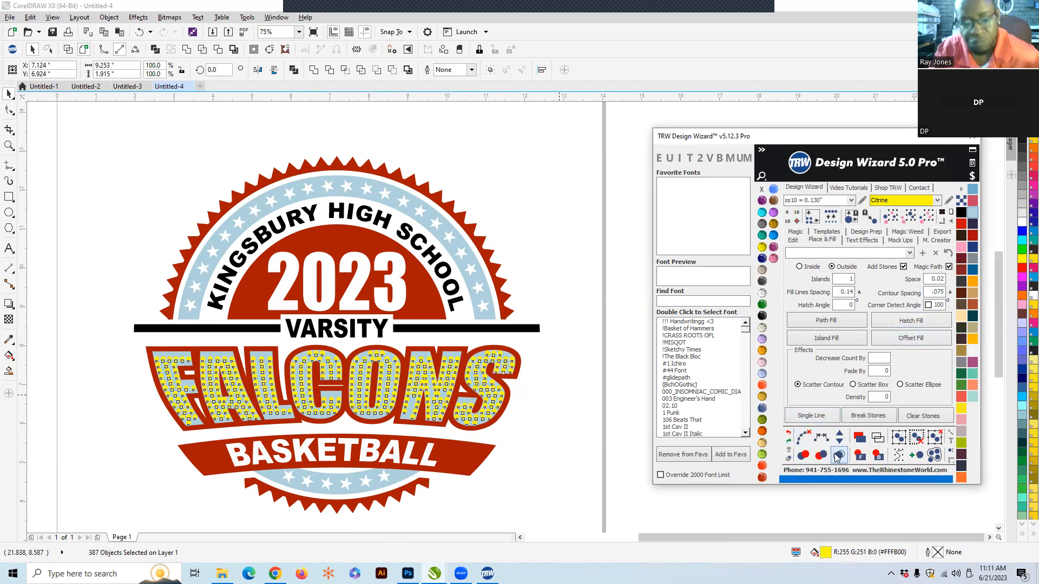
click(540, 207)
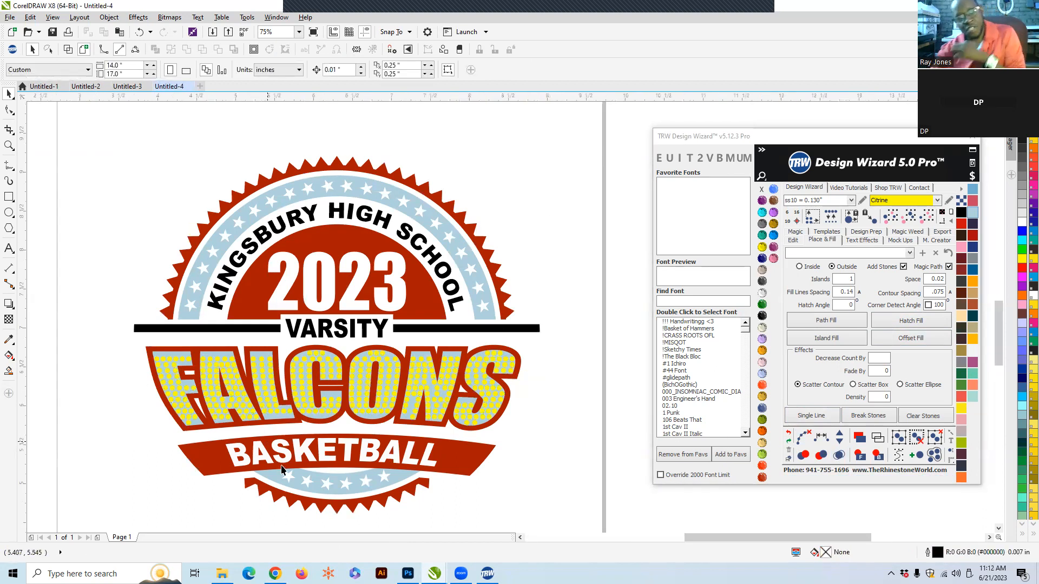
- Select all the yellow rhinestones in the FALCONS lettering by same size and color, and delete them
scroll(255, 489, up, 3)
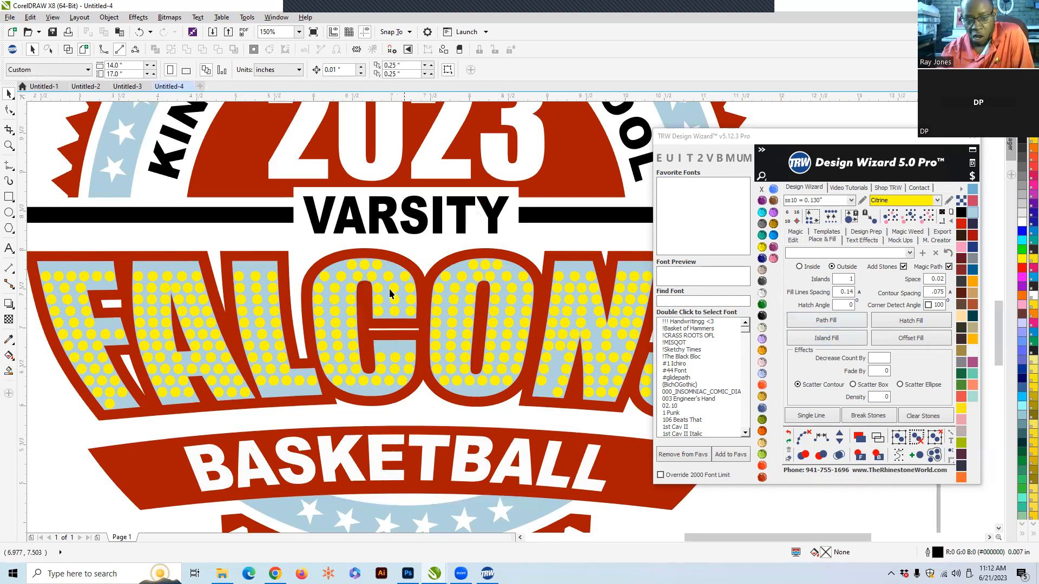
scroll(446, 357, down, 1)
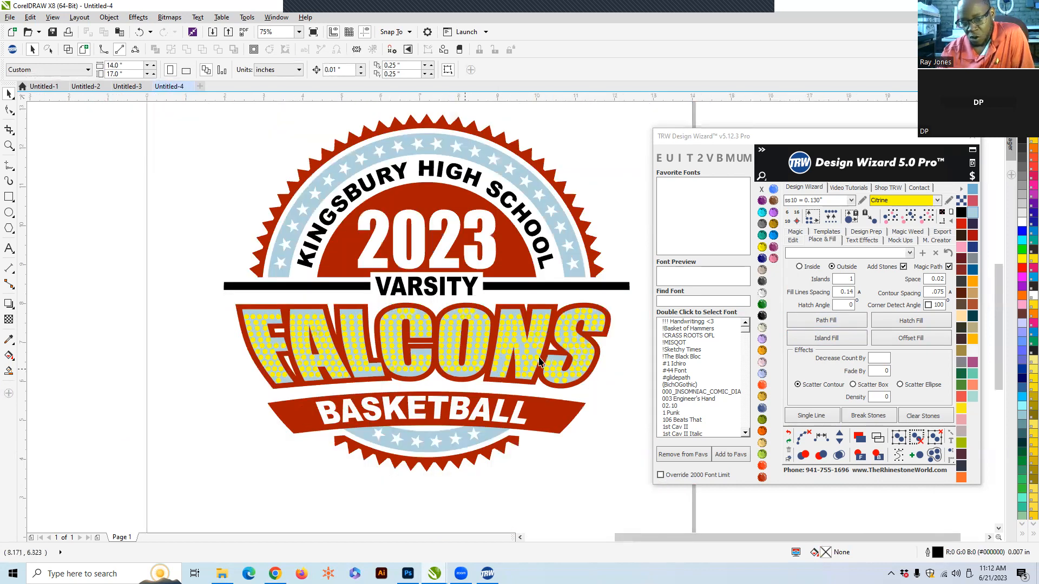
click(274, 368)
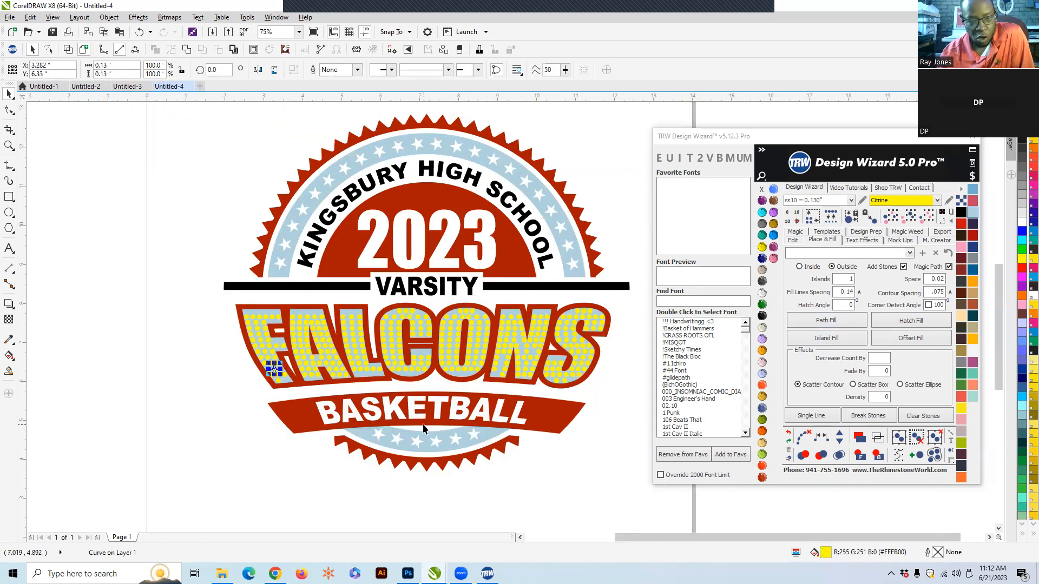
click(929, 221)
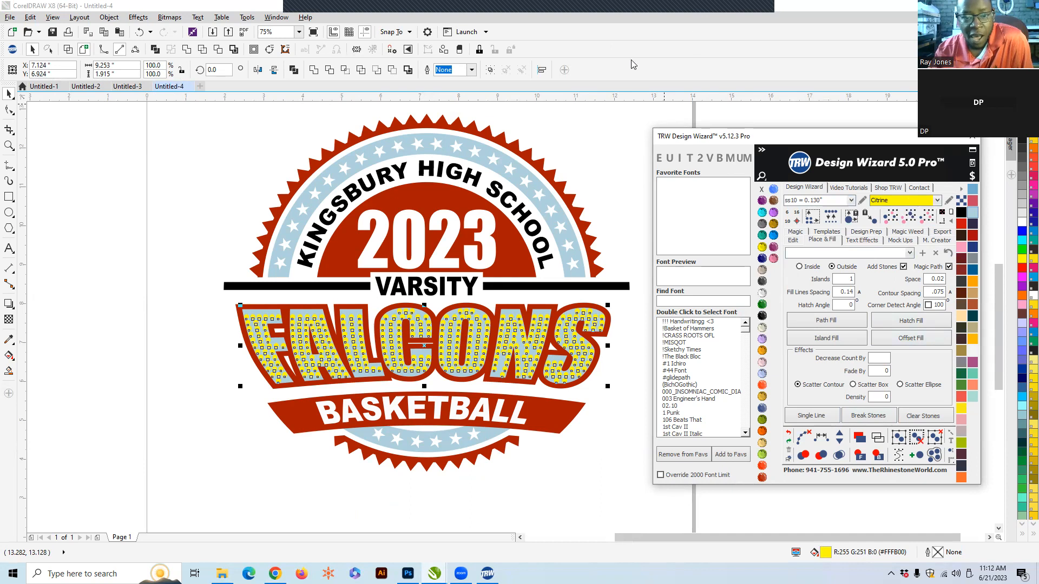
click(653, 52)
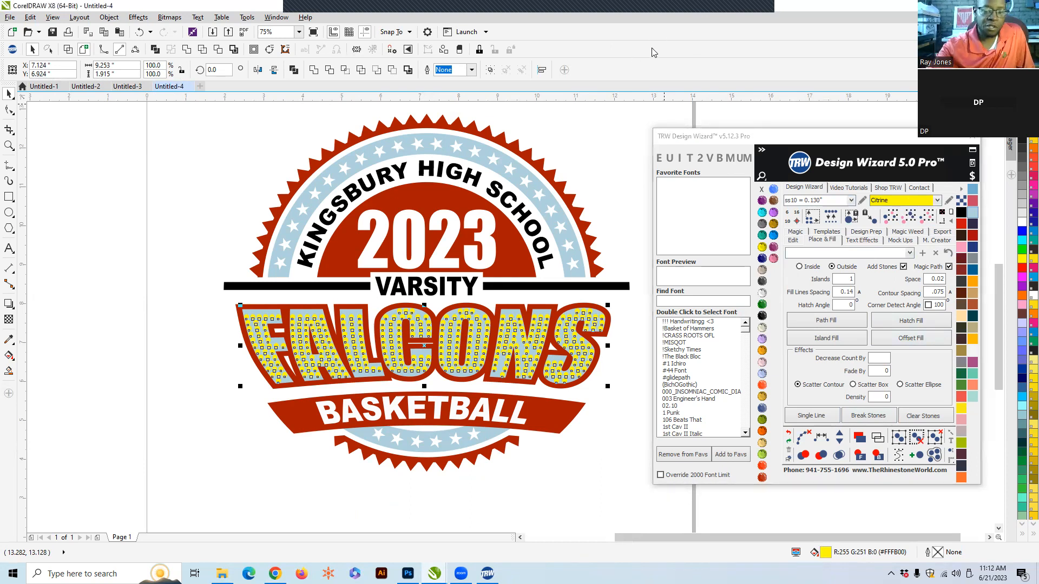
key(Delete)
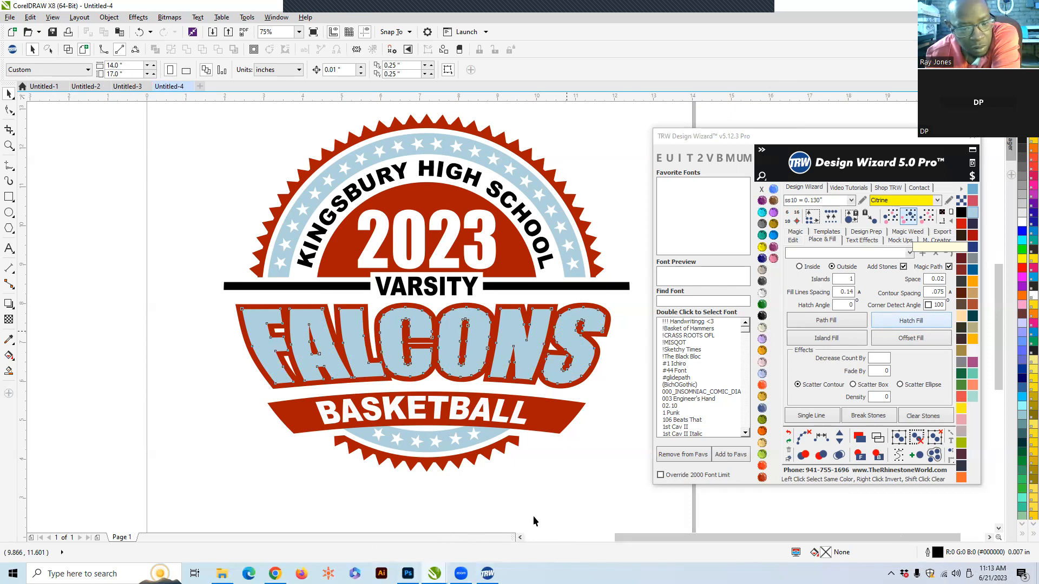
- Switch among the open Untitled documents from the taskbar to check how the badge design is displayed
mouse_move(434, 573)
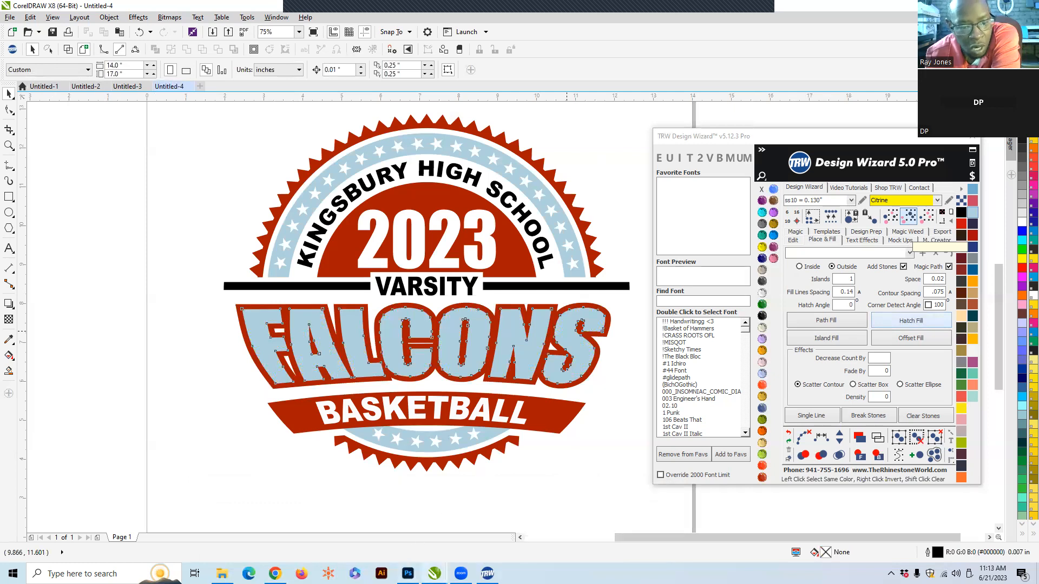
click(388, 530)
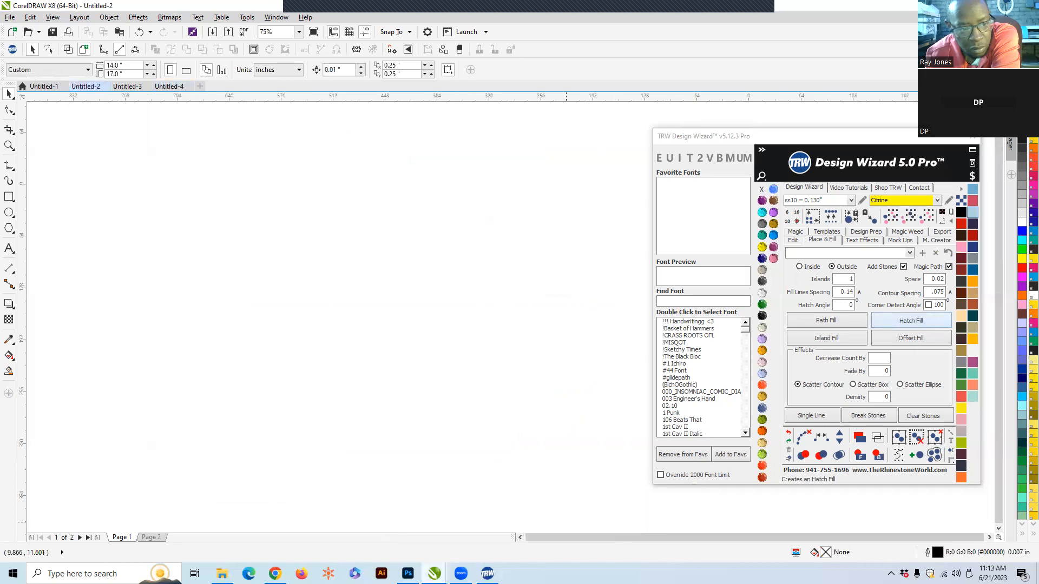
click(385, 544)
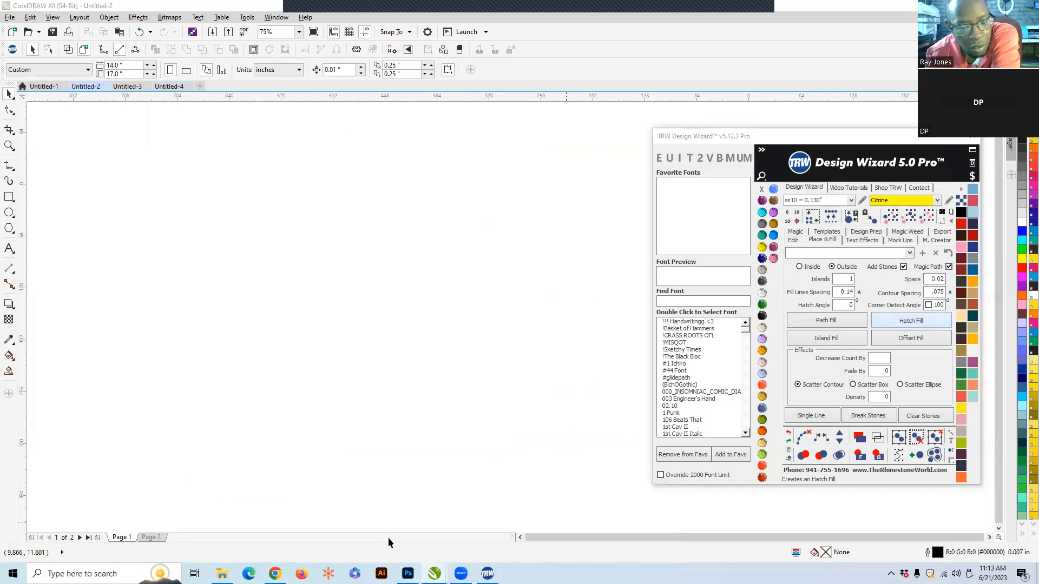
mouse_move(435, 574)
click(580, 528)
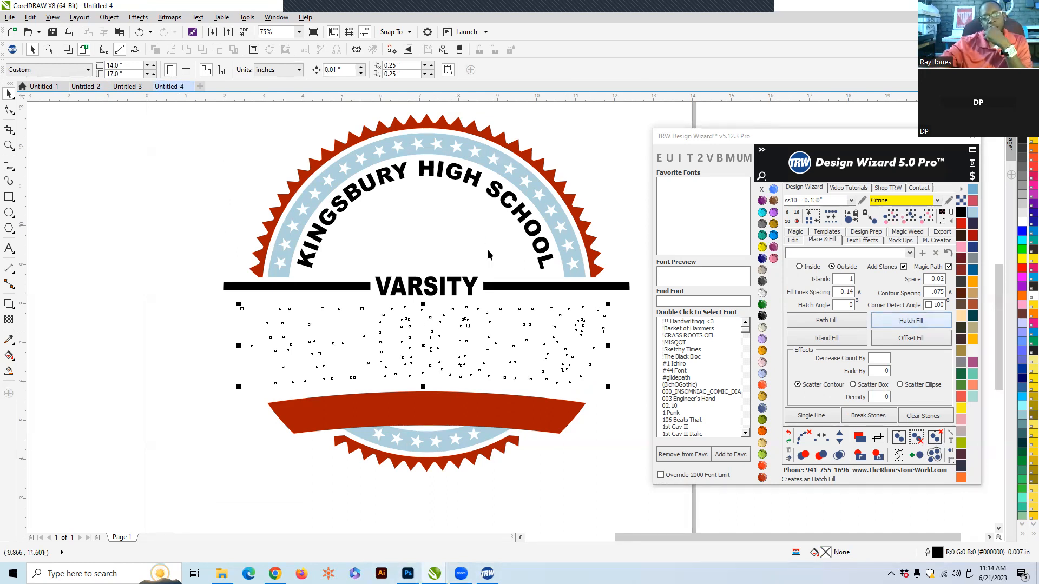
mouse_move(434, 573)
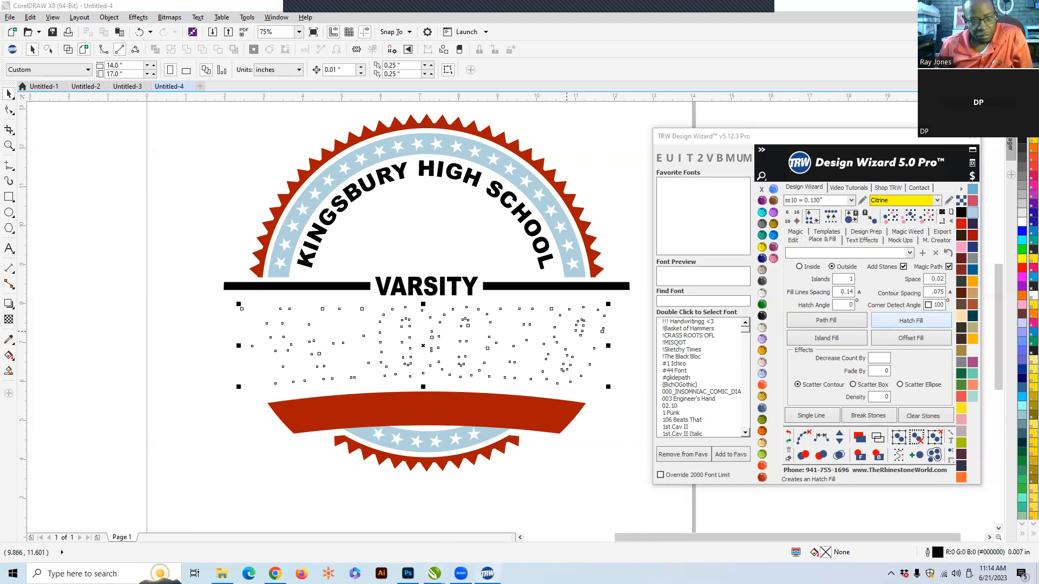
click(469, 542)
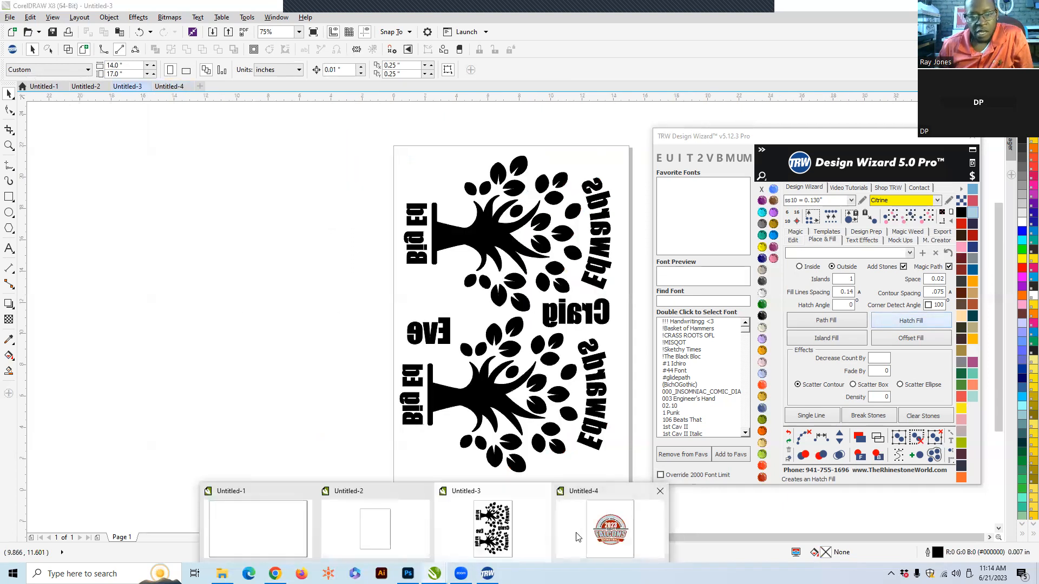
click(575, 537)
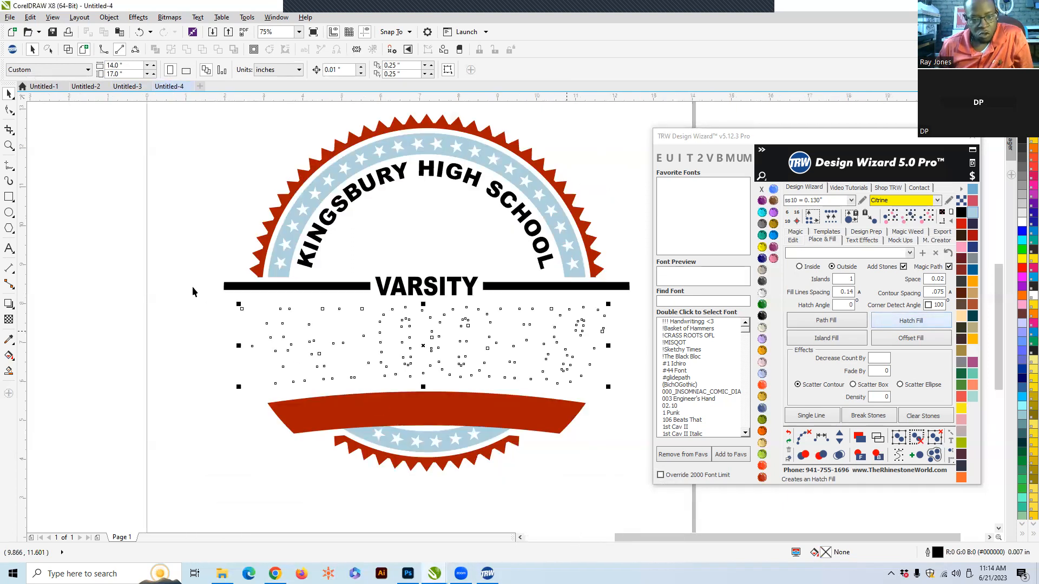
mouse_move(434, 573)
click(461, 540)
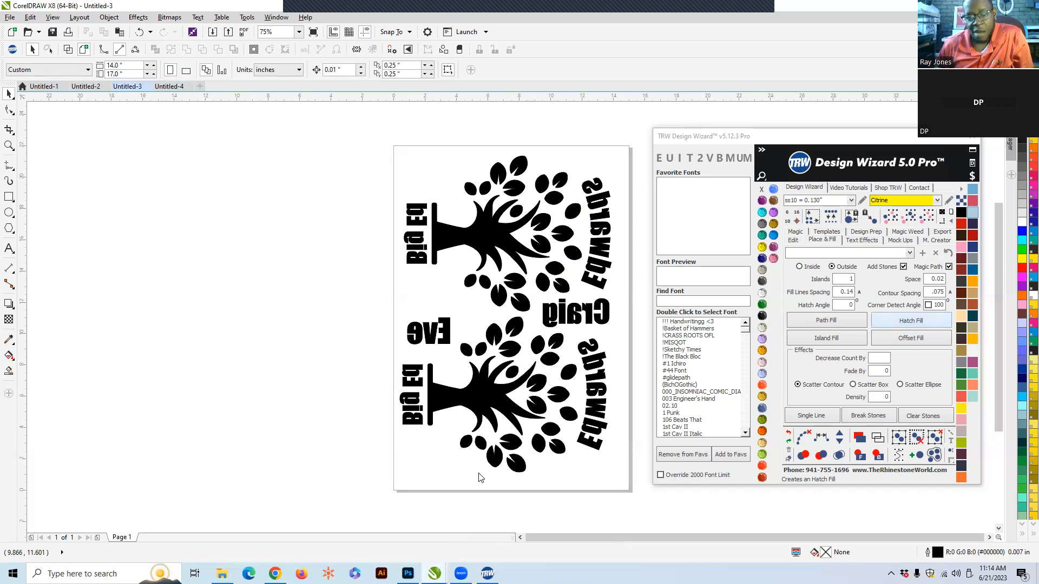
mouse_move(433, 573)
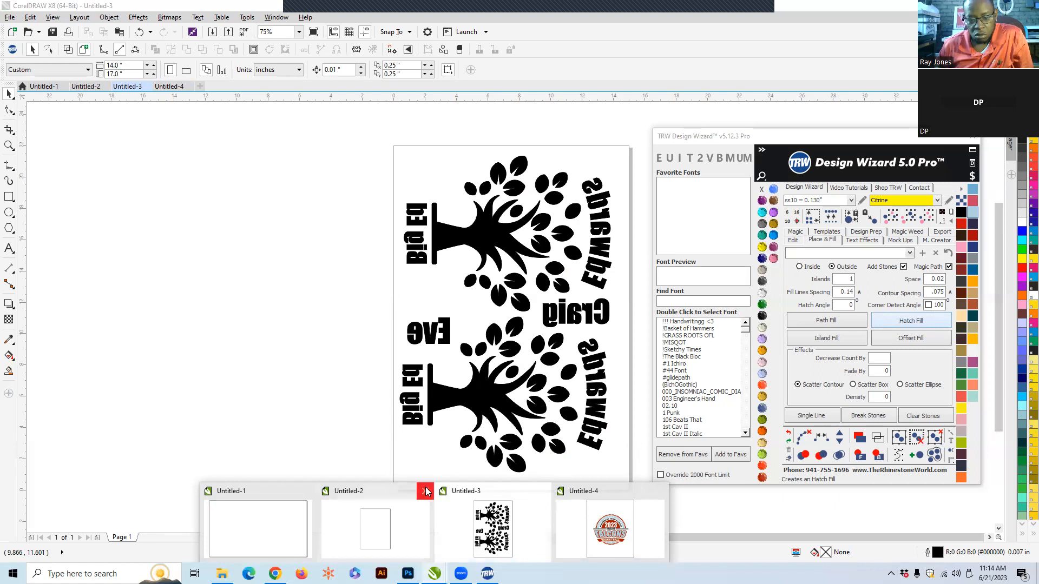
click(543, 493)
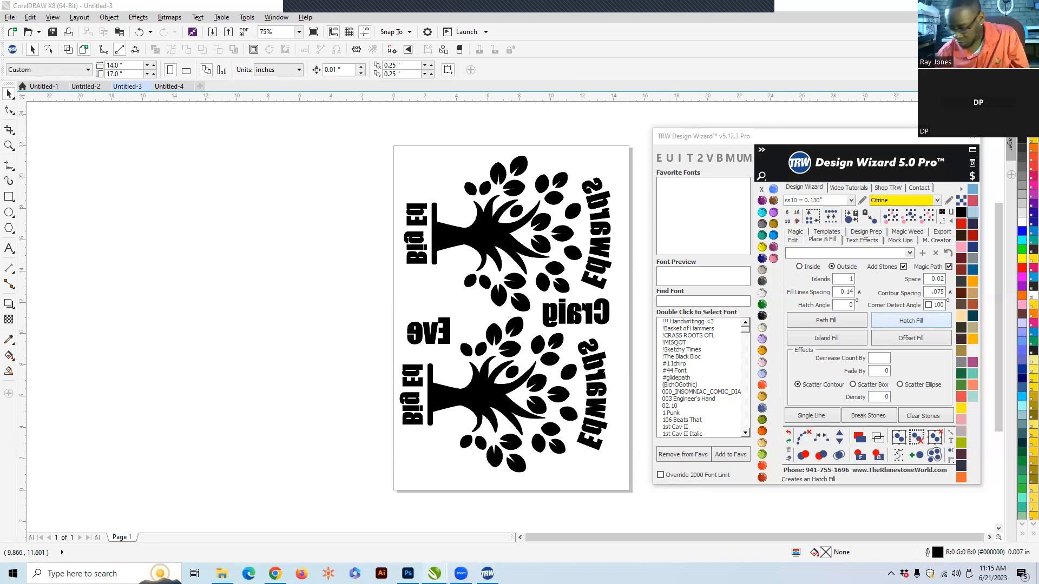
mouse_move(433, 573)
click(400, 495)
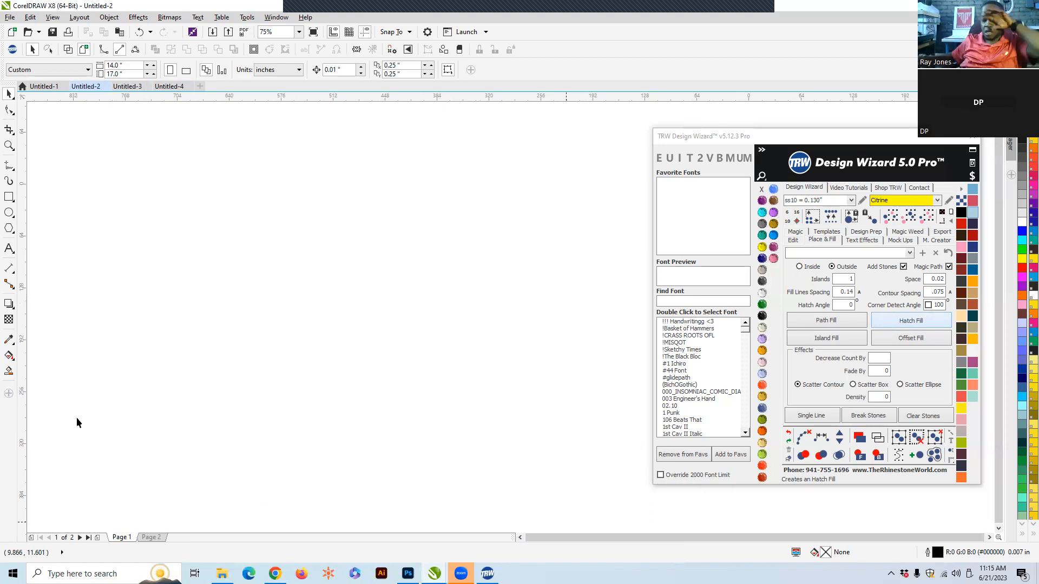
- Restart the computer from the Start menu's Power options
click(14, 567)
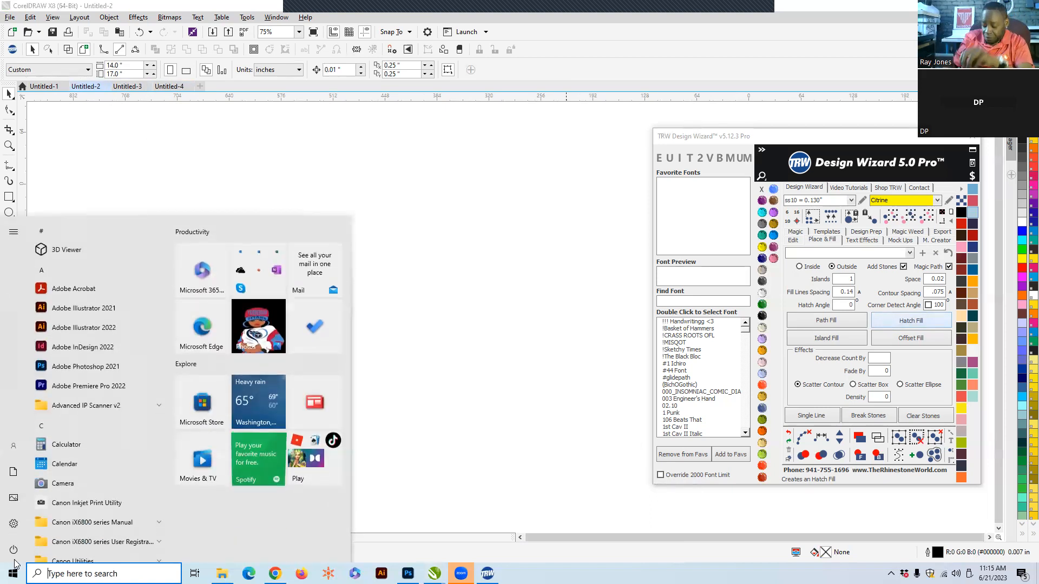
mouse_move(13, 550)
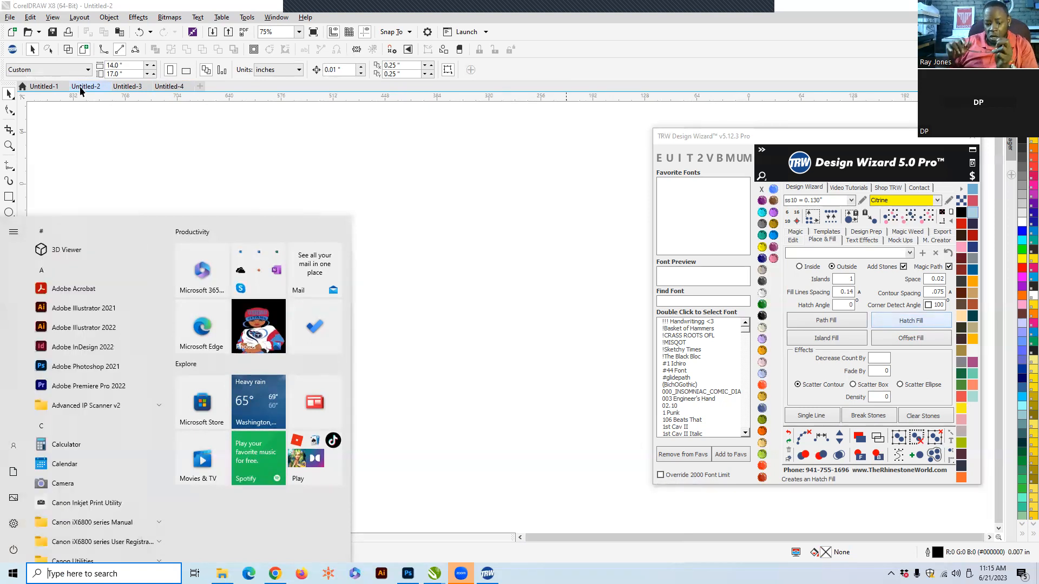
click(12, 553)
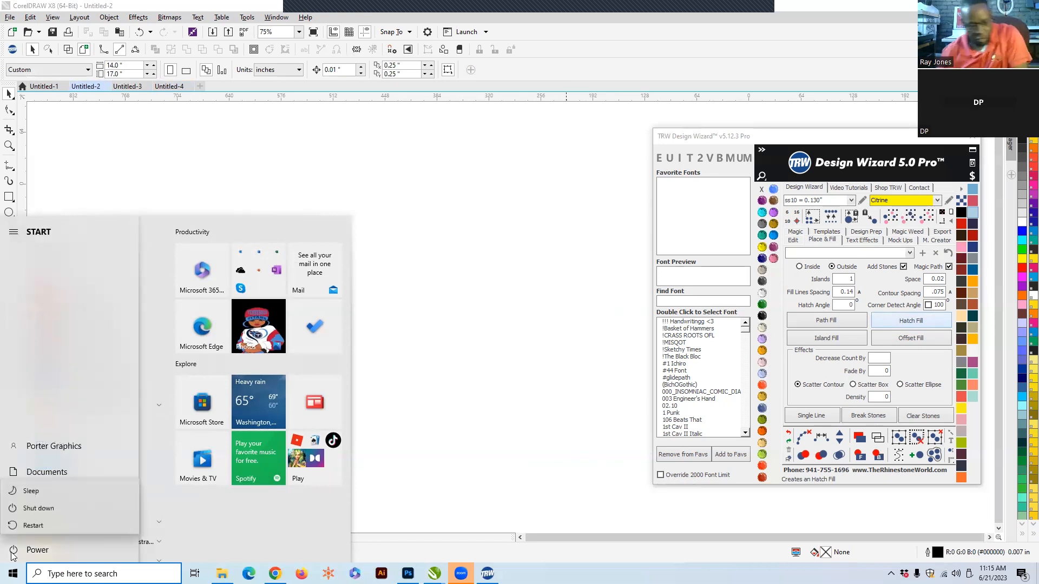
click(32, 525)
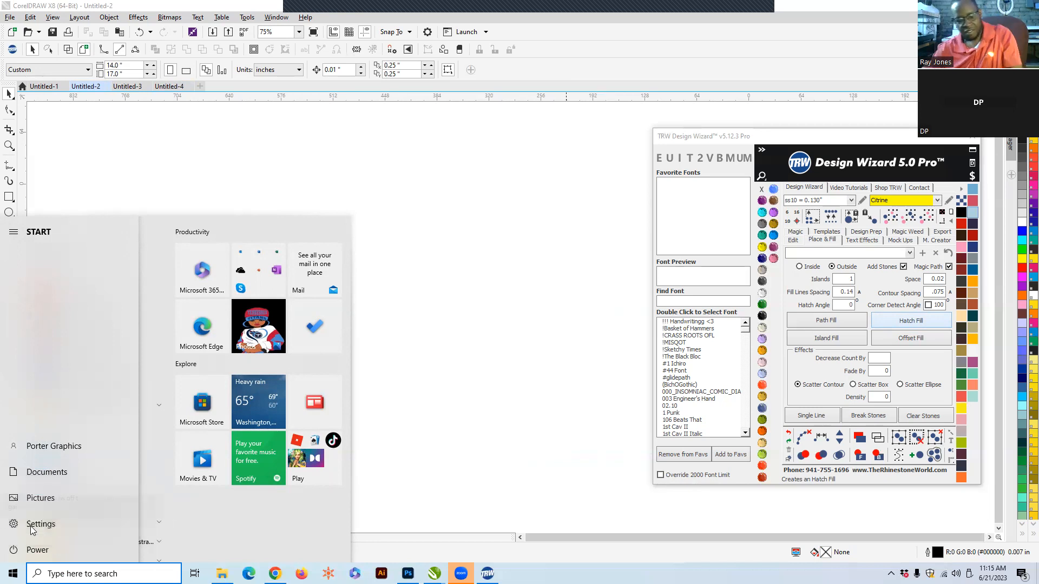